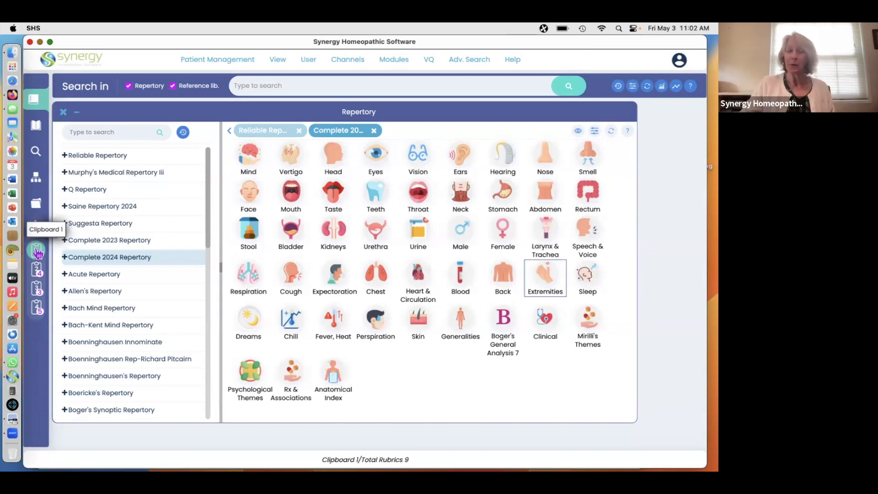
# Step: In Clipboard 1's expanded rubric list, group the Boericke and R.R. lost-appetite rubrics under the name "Appetite lost"
pyautogui.click(38, 251)
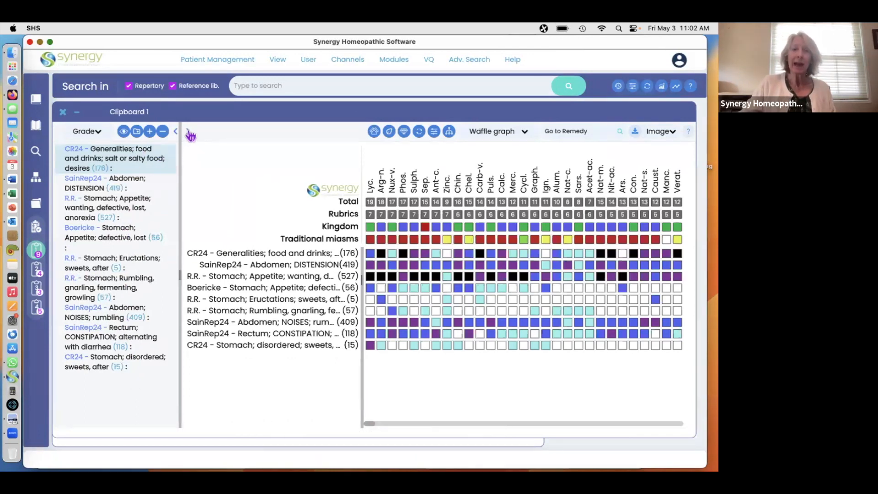
pyautogui.click(188, 132)
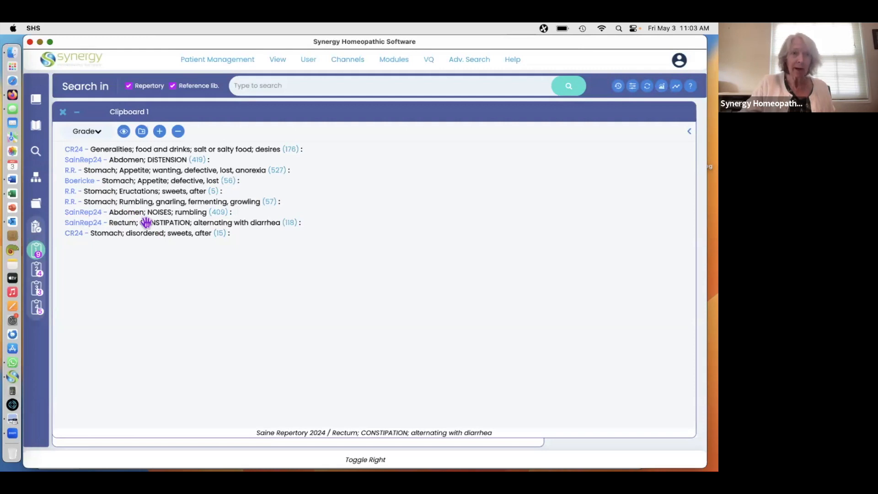
pyautogui.click(145, 178)
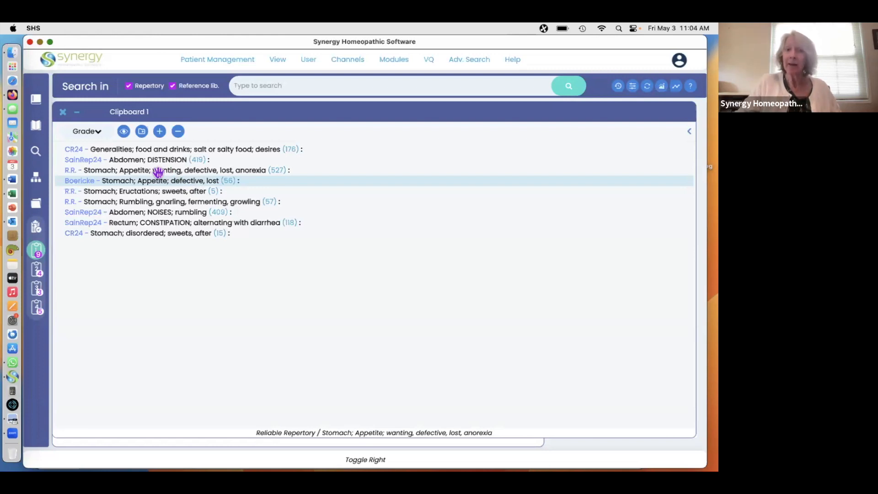
pyautogui.click(158, 170)
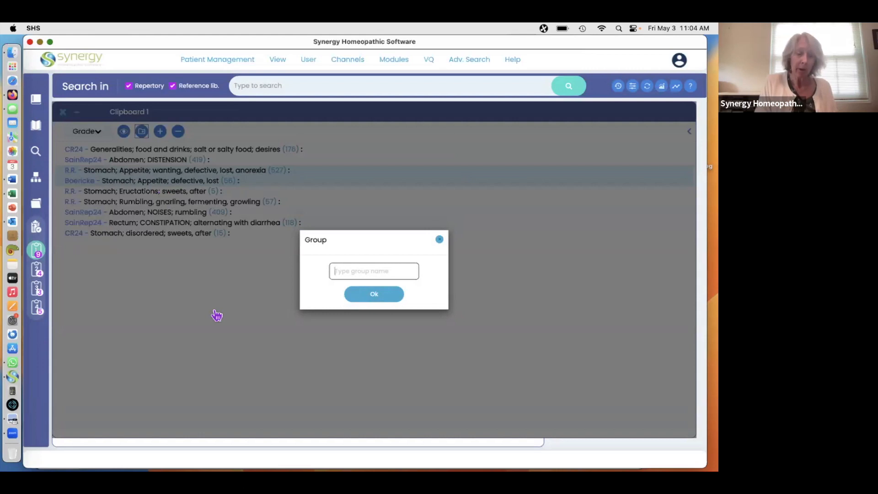
pyautogui.write('App')
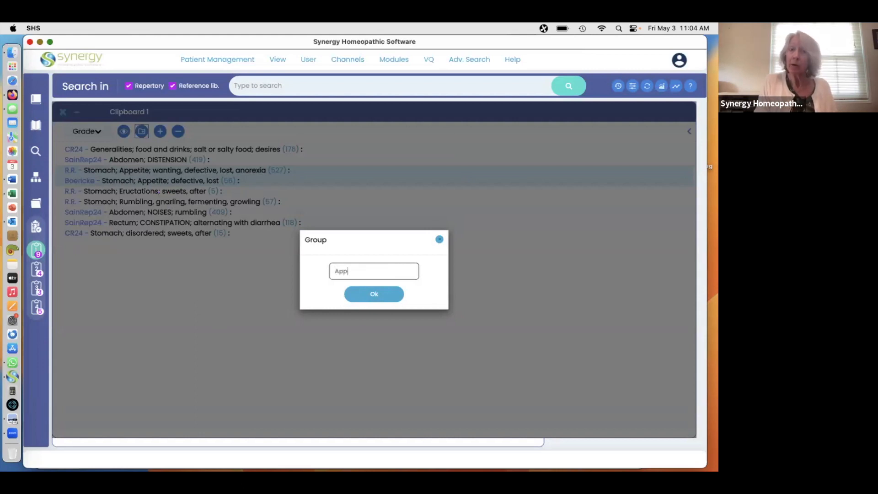
pyautogui.write('etite lost')
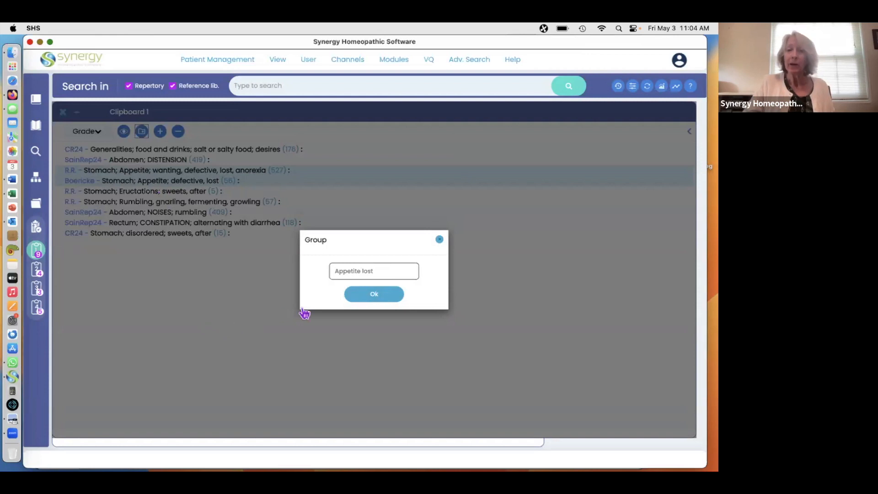
pyautogui.click(367, 296)
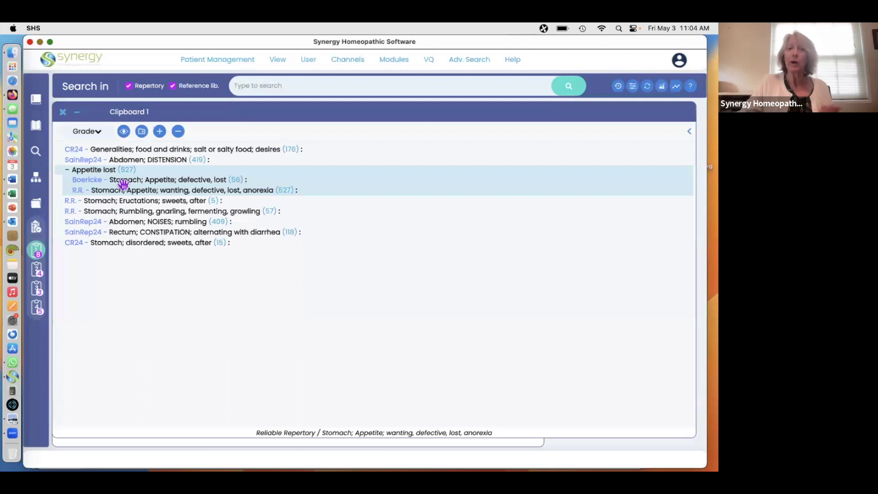
pyautogui.click(66, 169)
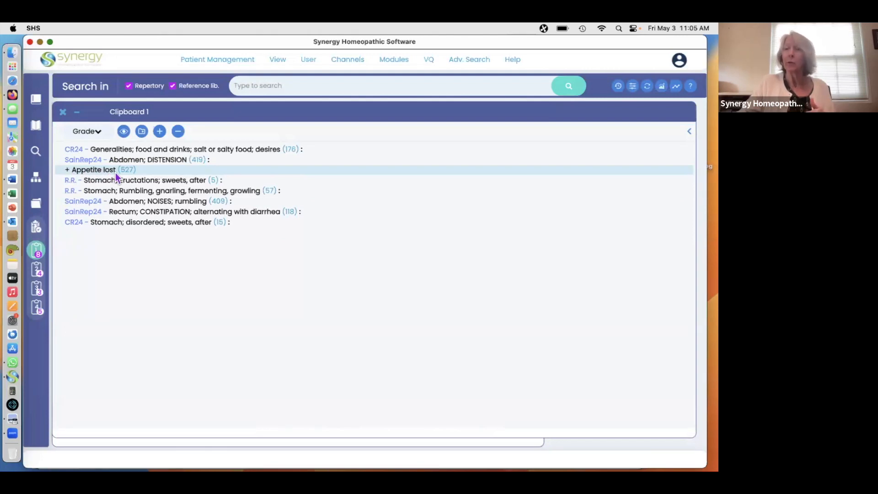
pyautogui.click(66, 170)
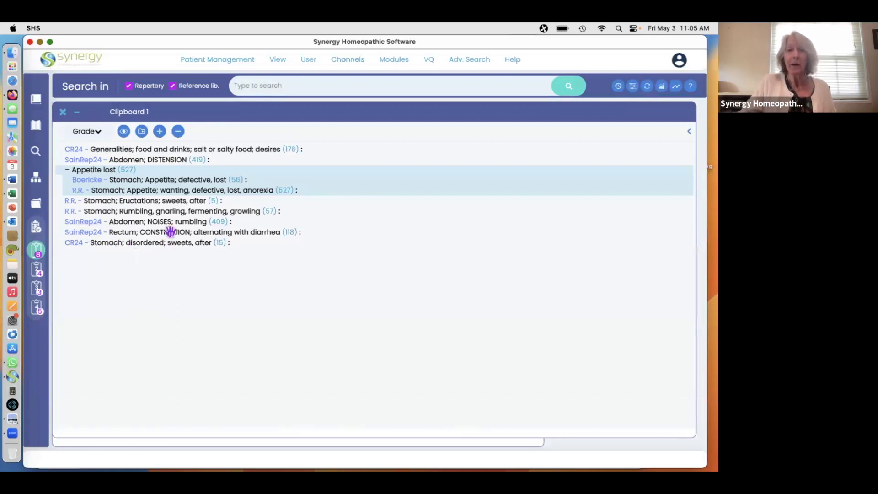
# Step: Move "Stomach; Eructations; sweets, after" to the end of the list and group it with "Stomach; disordered; sweets, after" as "Sweets agg"
pyautogui.click(140, 202)
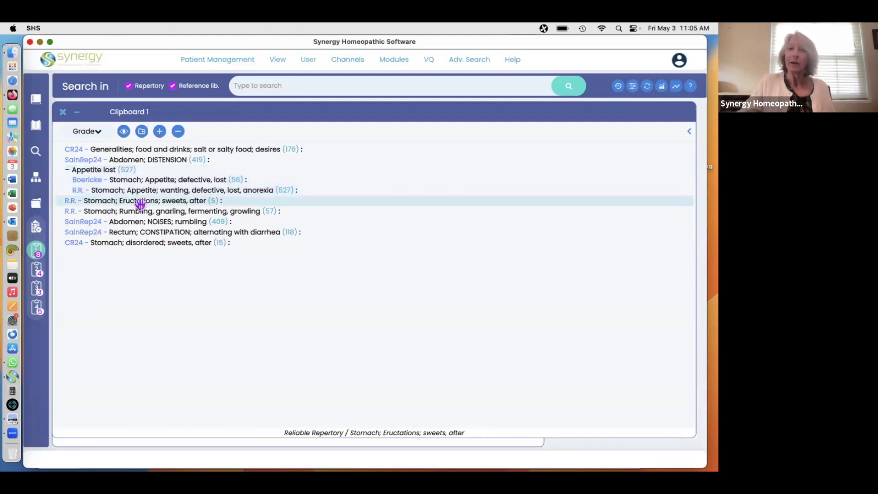
pyautogui.moveTo(141, 203); pyautogui.dragTo(145, 258)
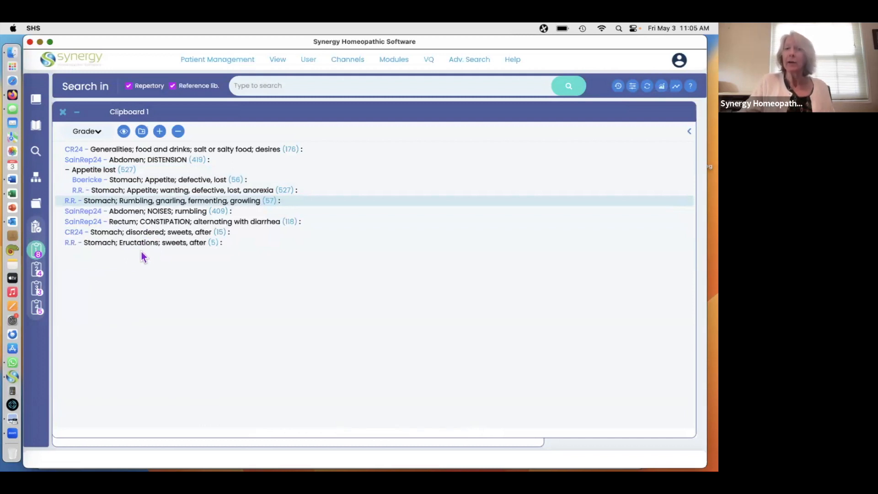
pyautogui.click(140, 242)
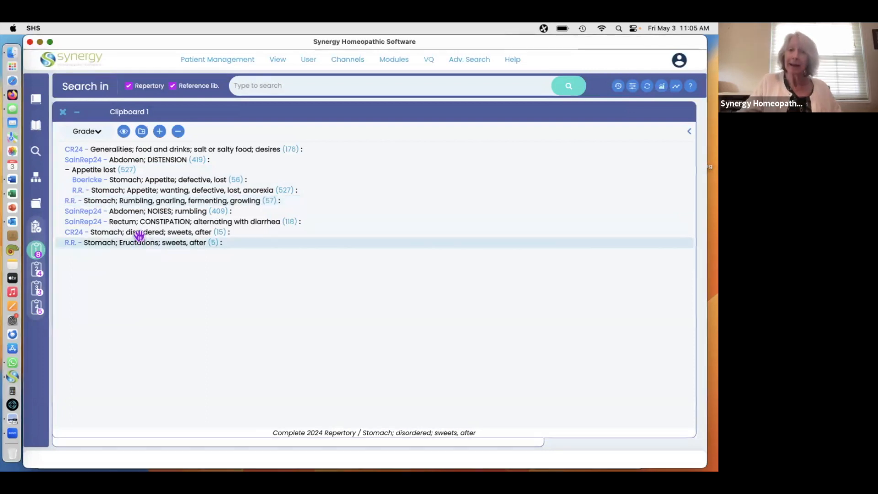
pyautogui.keyDown('shift'); pyautogui.click(139, 236); pyautogui.keyUp('shift')
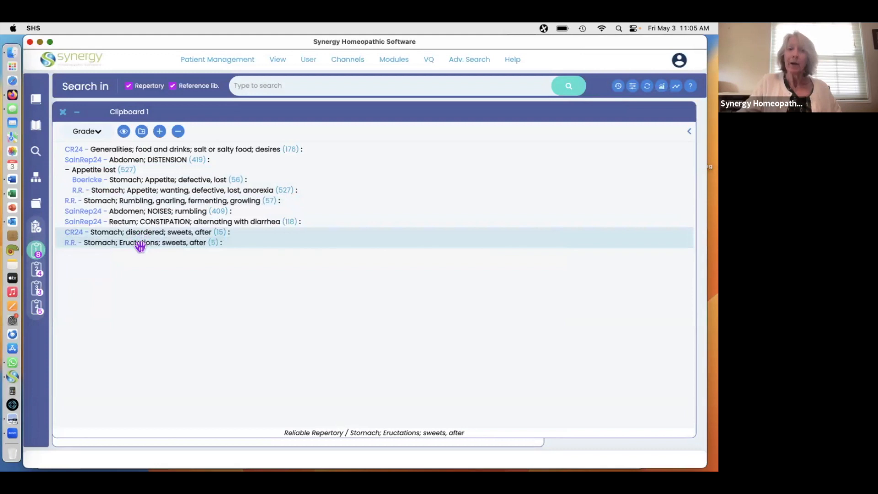
pyautogui.click(142, 133)
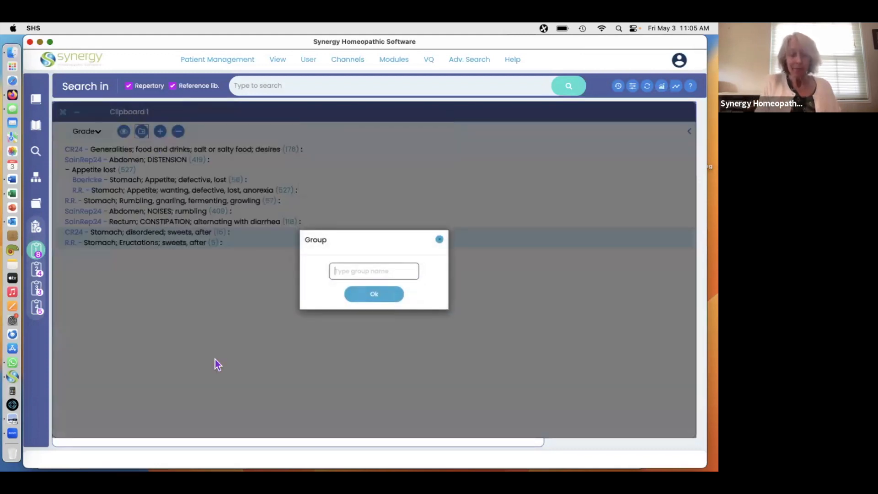
pyautogui.write('Sweets agg')
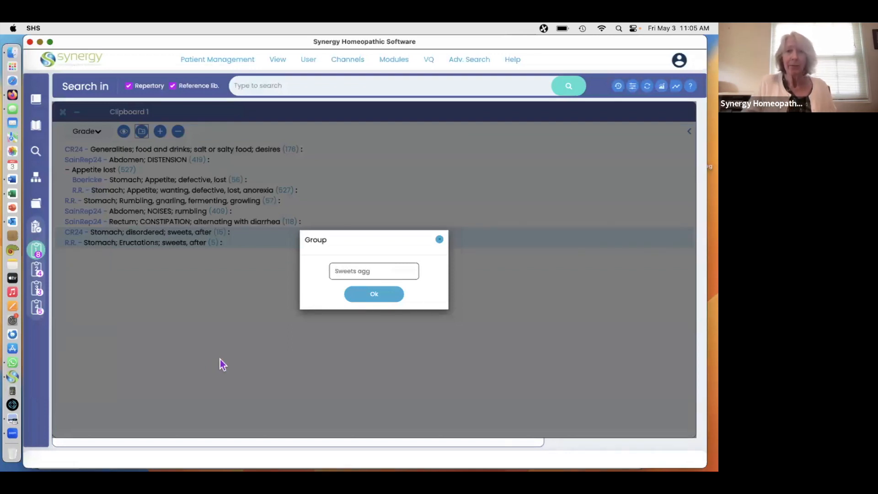
pyautogui.click(373, 294)
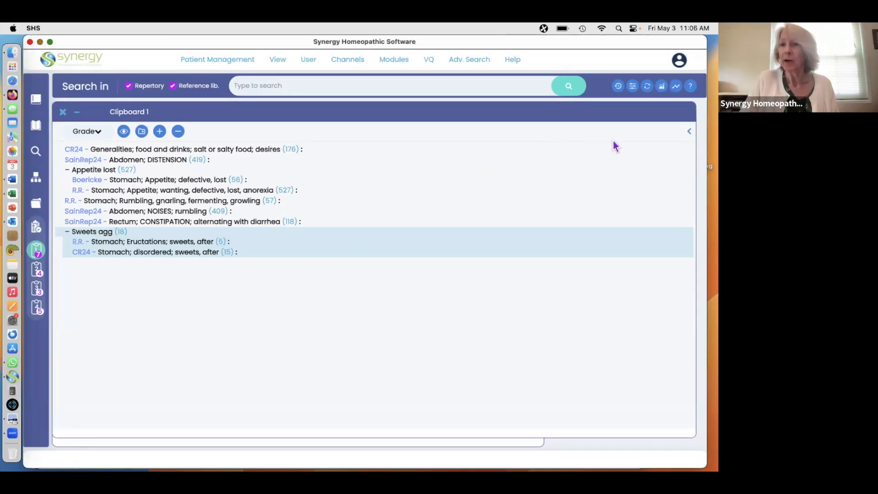
# Step: View Clipboard 1's waffle graph with the grouped rubrics at full width, and bring the rubric list back beside it
pyautogui.click(690, 135)
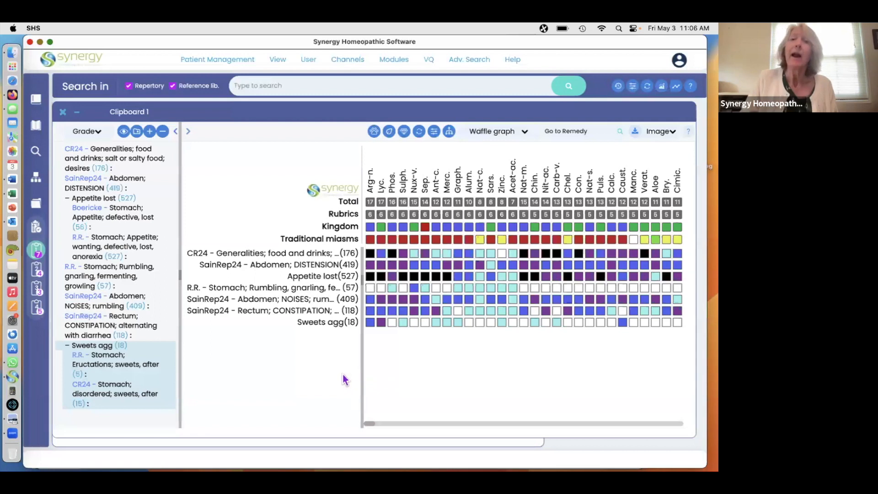
pyautogui.click(176, 133)
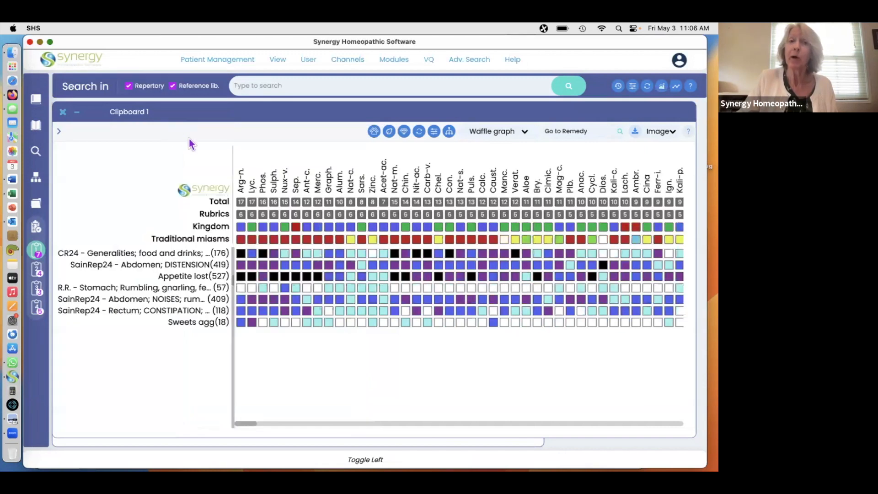
pyautogui.click(59, 131)
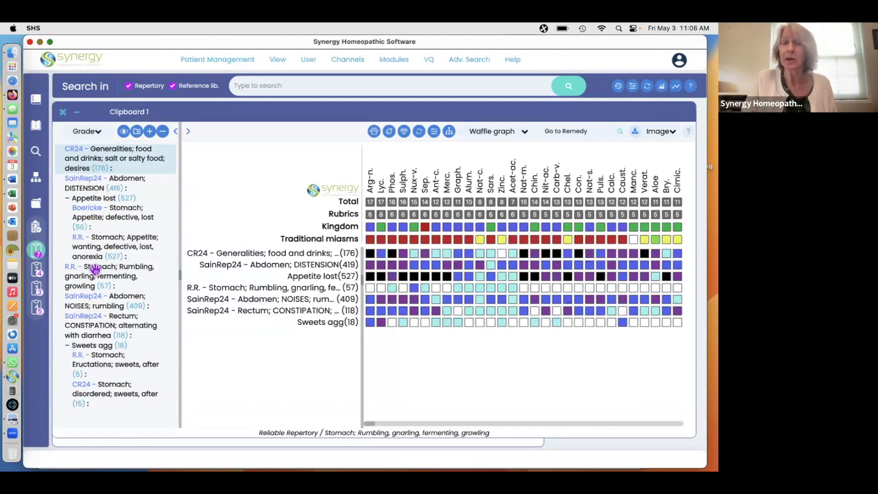
# Step: Look over Clipboard 2's rubrics and merge Clipboard 1 with Clipboard 2
pyautogui.click(37, 271)
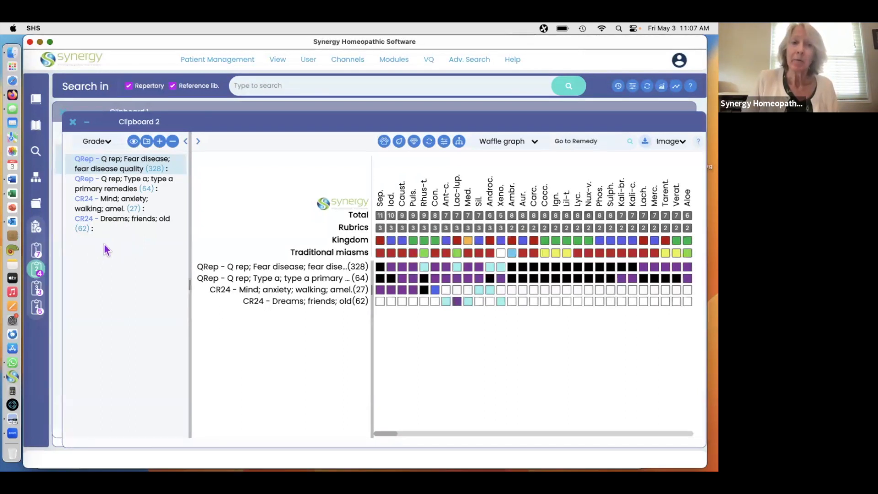
pyautogui.doubleClick(37, 228)
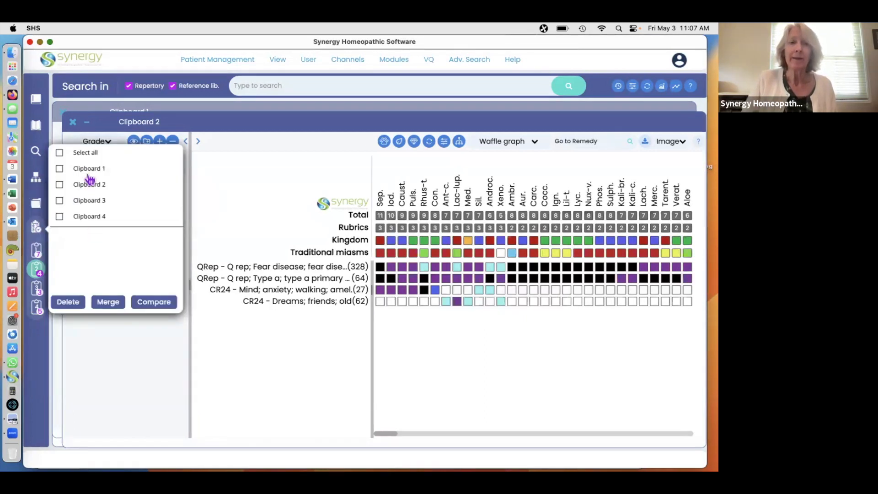
pyautogui.click(60, 170)
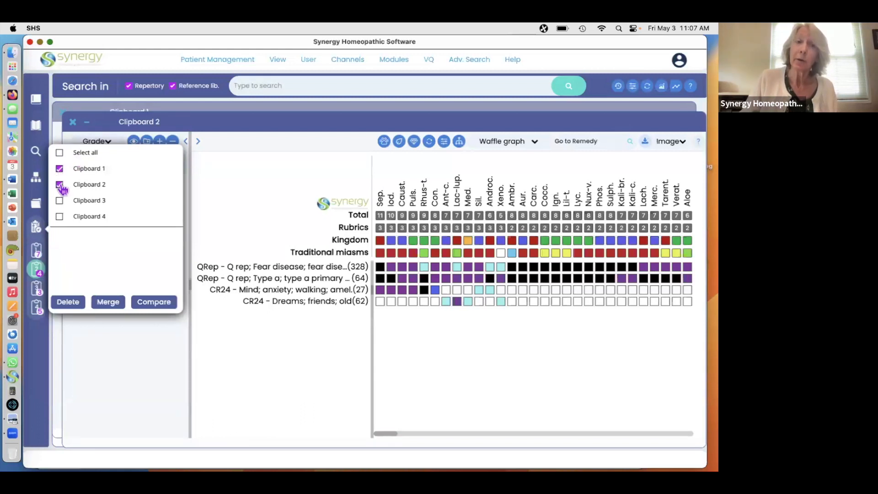
pyautogui.click(60, 185)
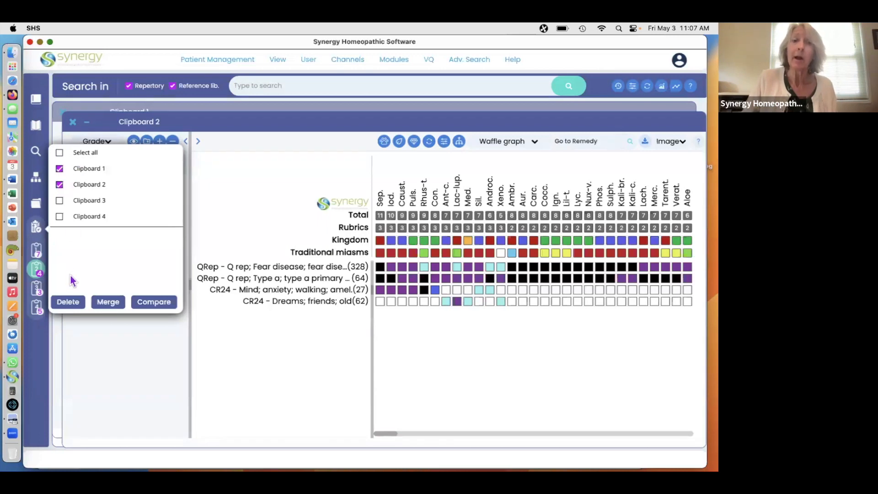
pyautogui.click(109, 303)
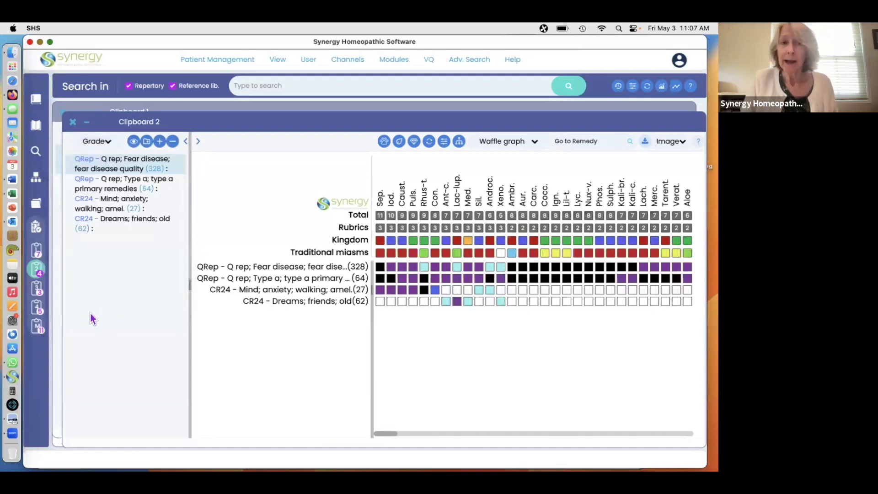
# Step: Open the merged clipboard, move its window up into view and widen its rubric list
pyautogui.click(39, 328)
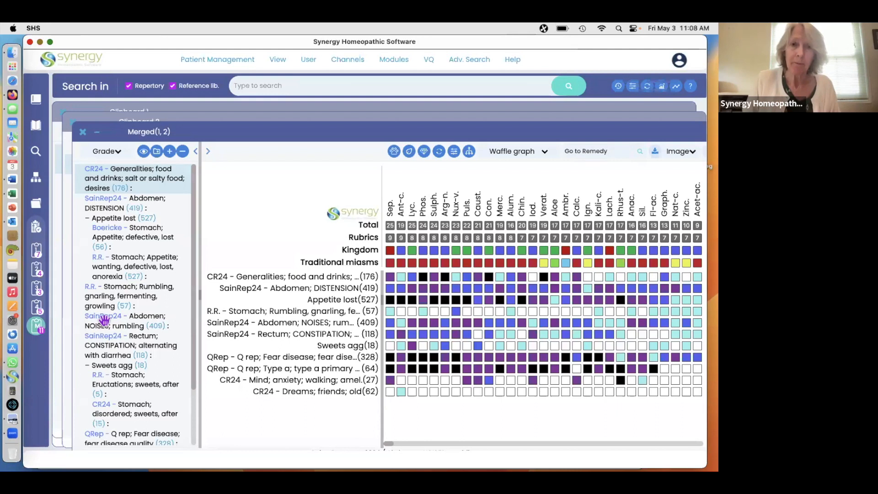
pyautogui.moveTo(219, 134); pyautogui.dragTo(210, 114)
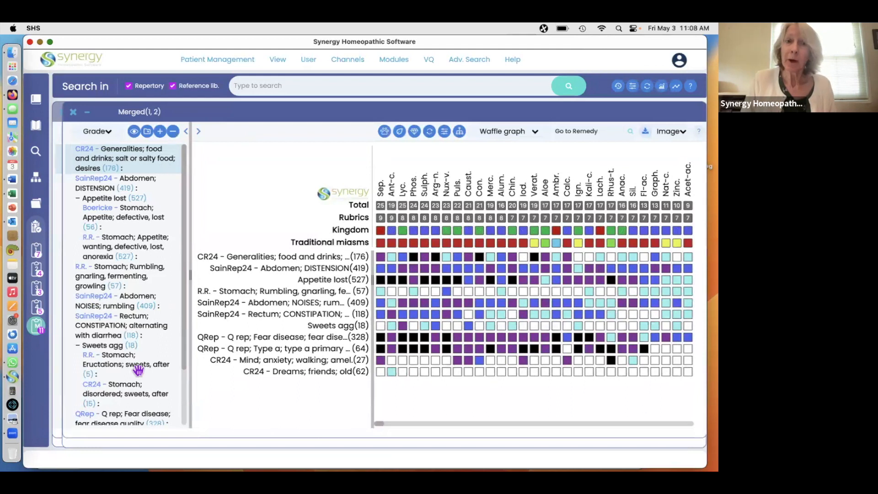
pyautogui.moveTo(190, 387); pyautogui.dragTo(246, 383)
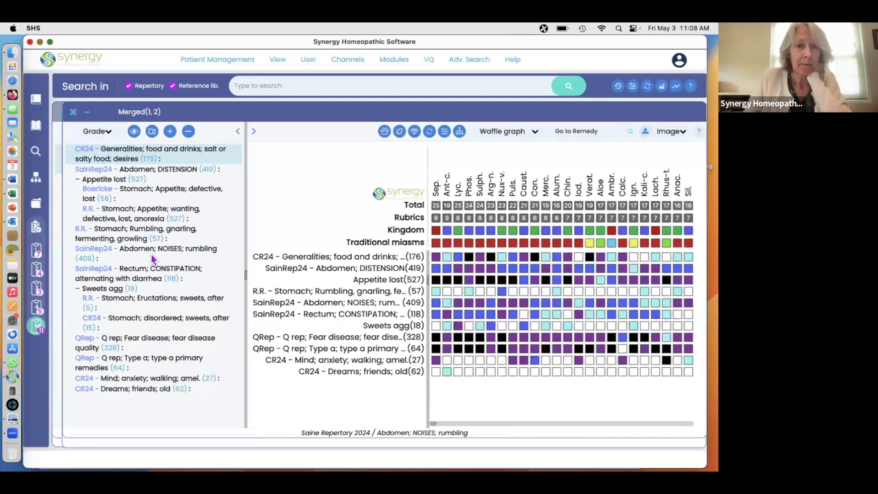
# Step: Graph only the remedies common to the "Appetite lost" group and "Type a primary remedies" by elimination, at full graph width
pyautogui.click(99, 185)
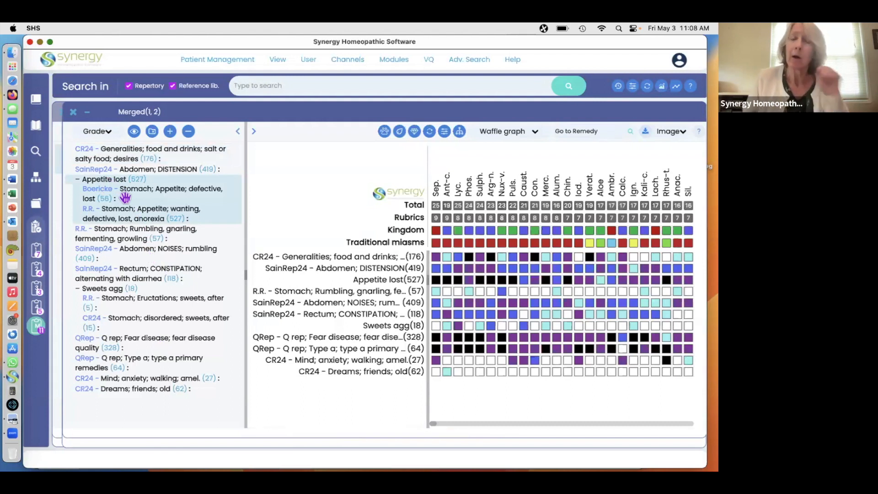
pyautogui.click(151, 362)
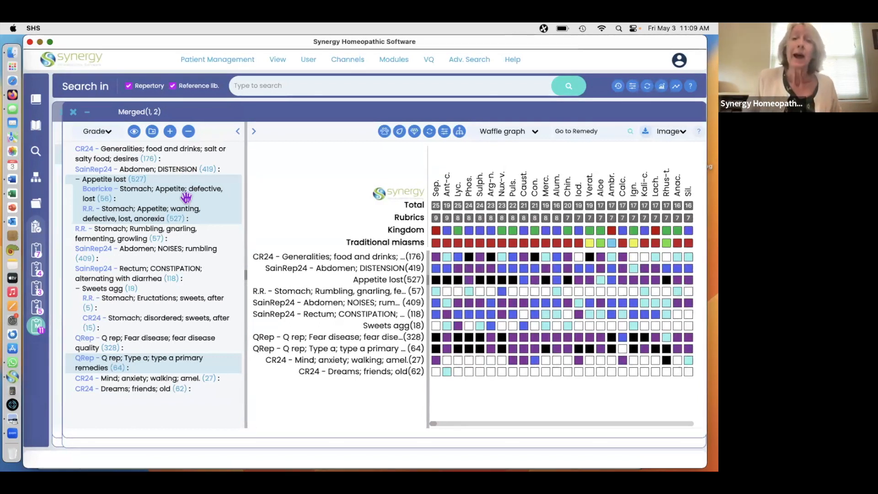
pyautogui.click(188, 133)
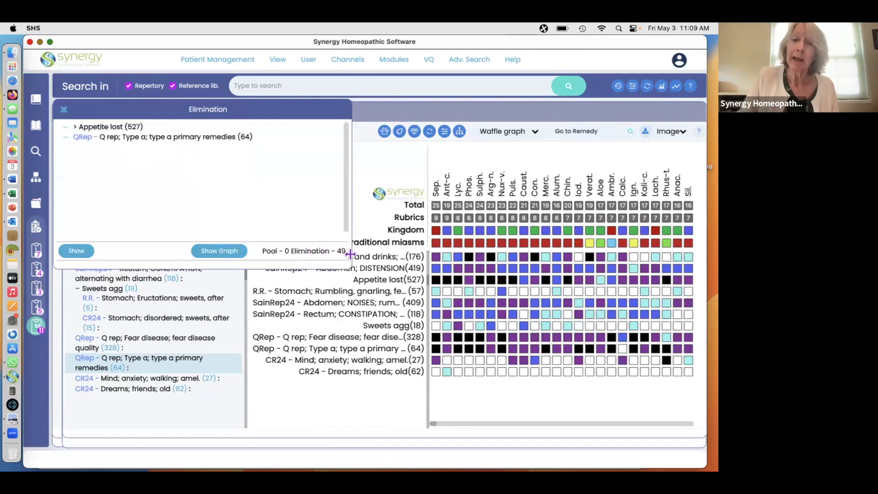
pyautogui.click(213, 252)
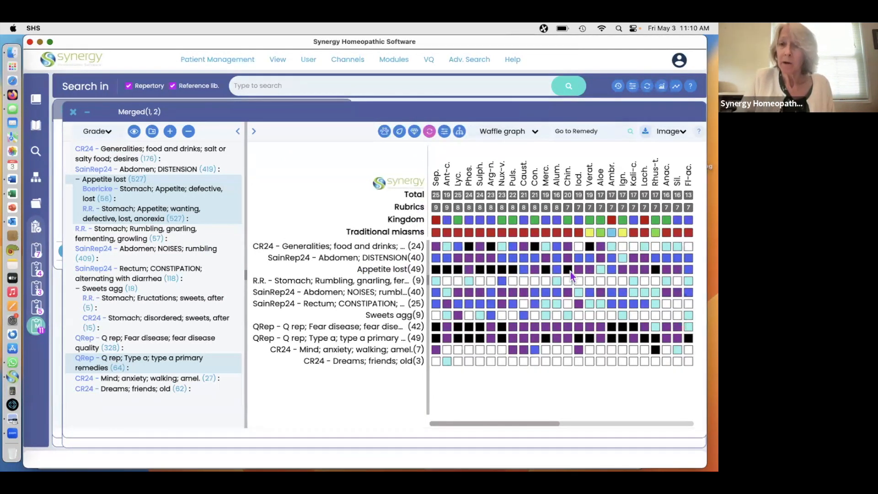
pyautogui.click(239, 132)
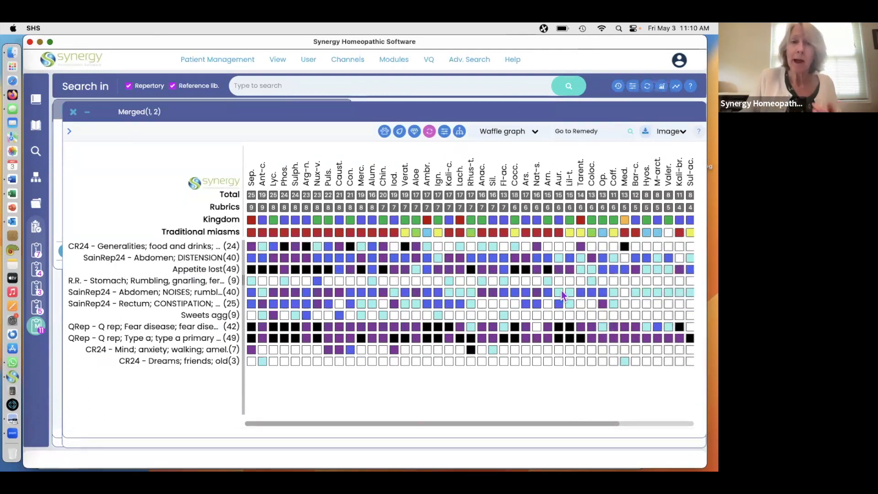
# Step: Clear the elimination filter from the merged graph and restore the rubric list
pyautogui.click(429, 133)
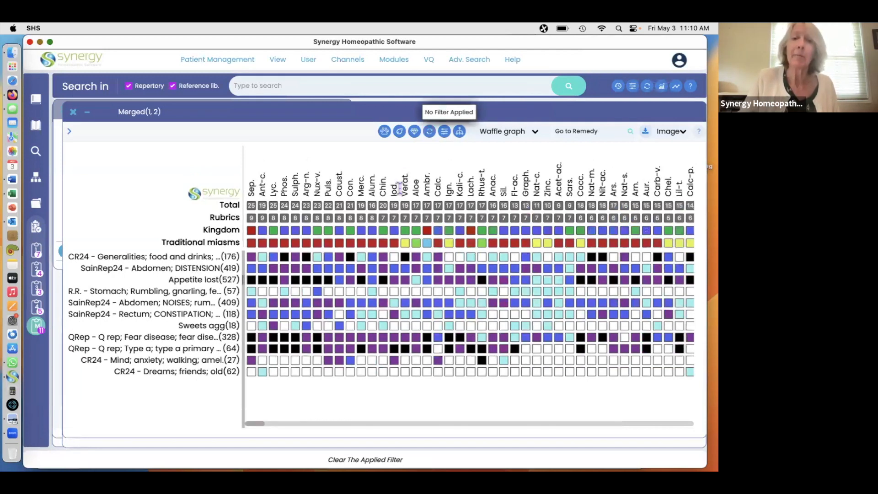
pyautogui.click(70, 132)
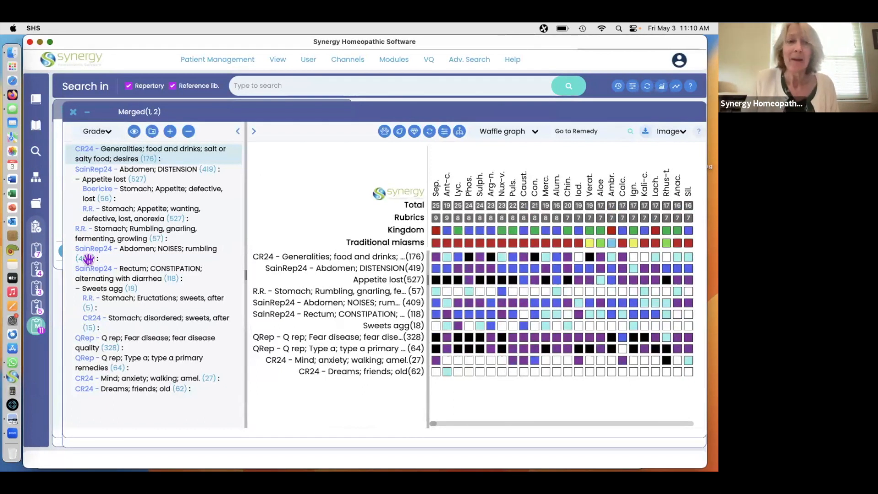
# Step: Copy the "Eyes; blinking" rubric from Clipboard 3
pyautogui.click(38, 292)
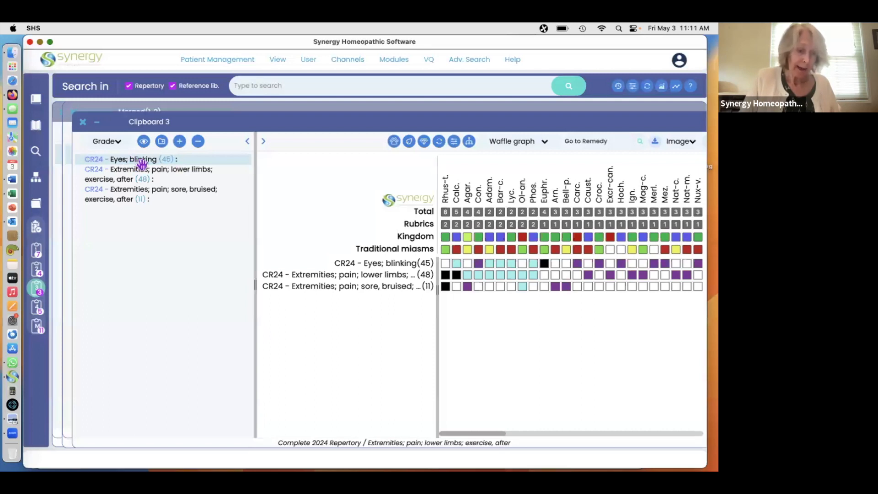
pyautogui.press('super+c')
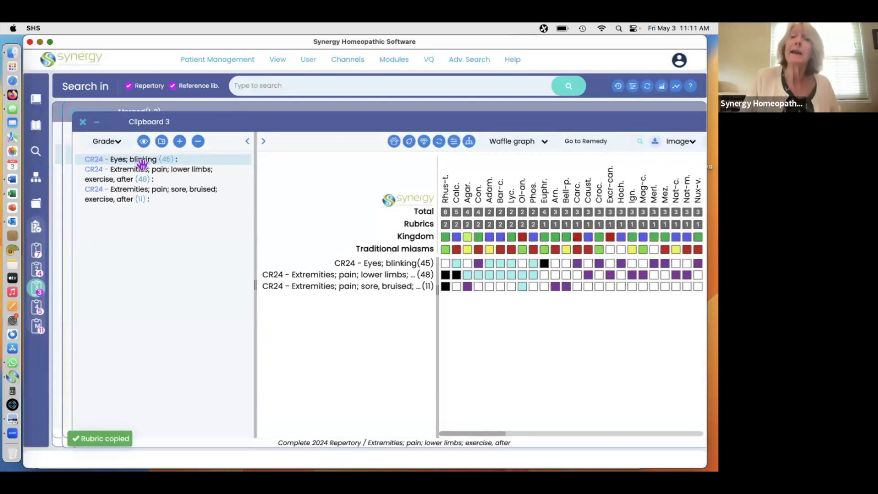
pyautogui.rightClick(143, 168)
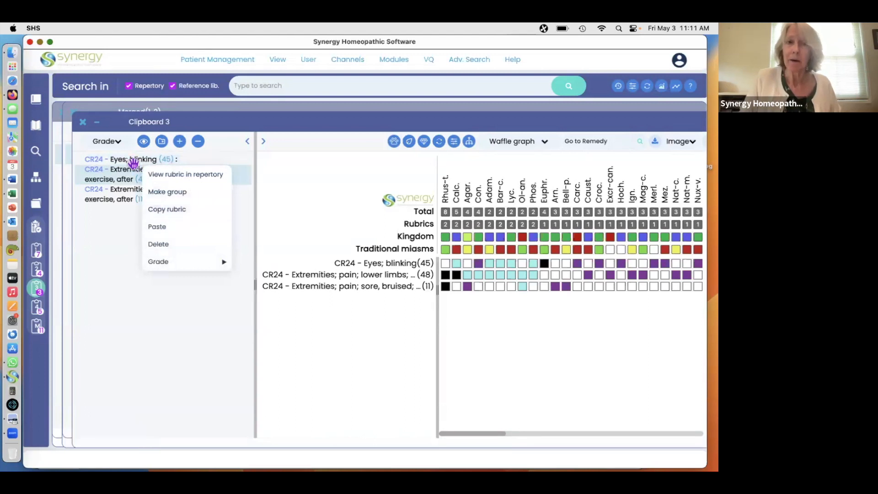
pyautogui.click(131, 160)
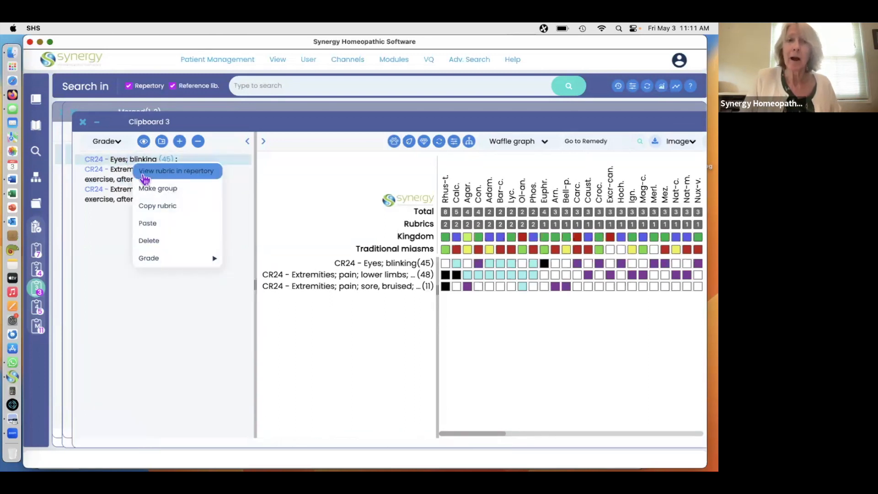
pyautogui.click(153, 203)
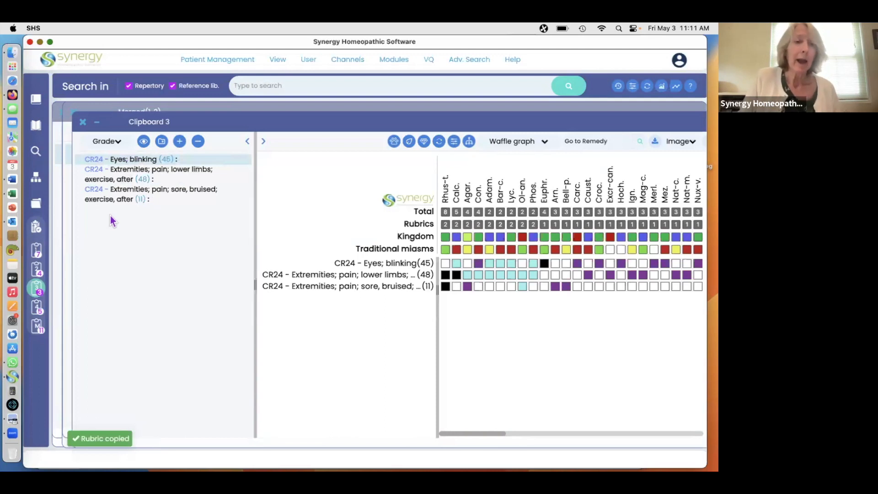
# Step: Paste the copied "Eyes; blinking" rubric into the merged clipboard of Clipboards 1 and 2
pyautogui.click(38, 327)
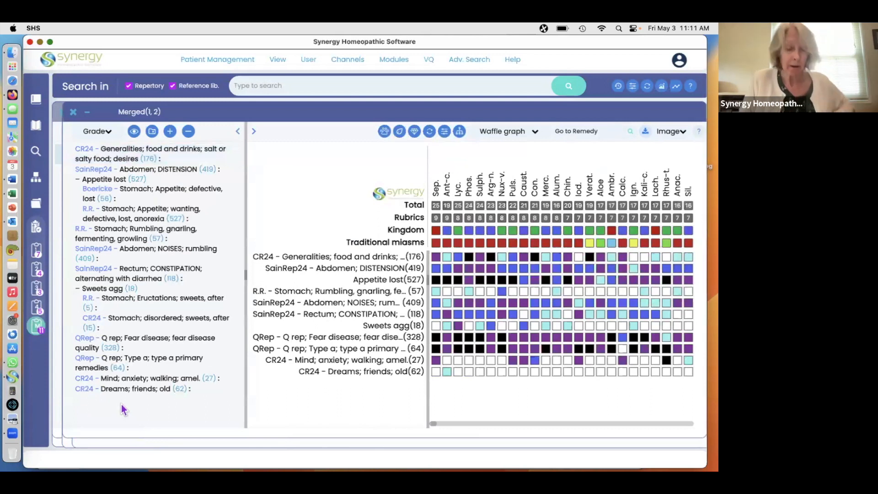
pyautogui.press('super+v')
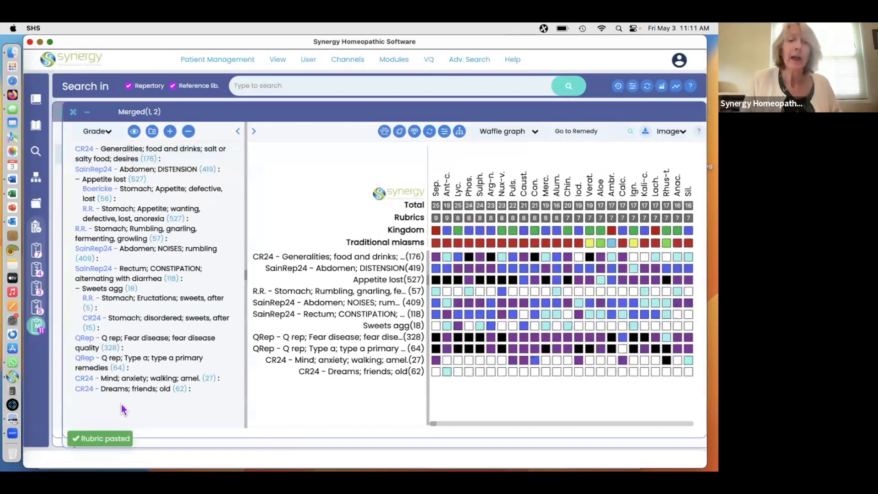
pyautogui.rightClick(123, 411)
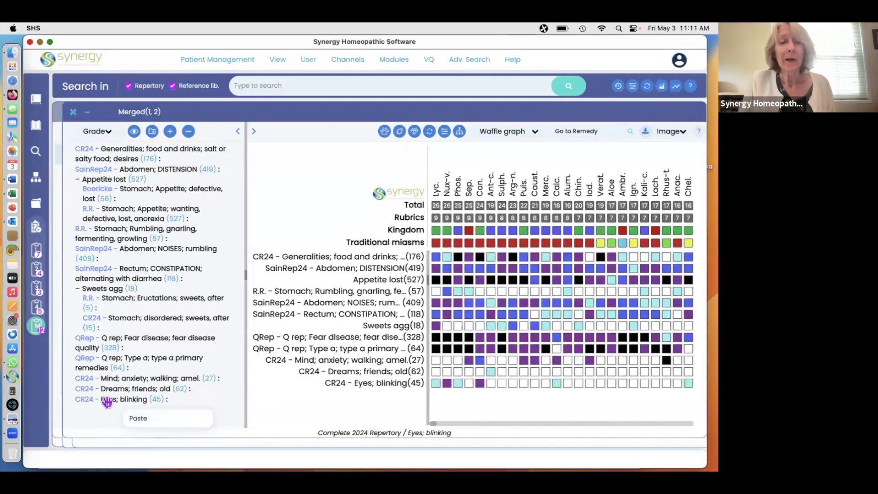
# Step: Add "Eyes; blinking" to the merged clipboard's elimination rubrics and graph only the remedies common to all of them
pyautogui.click(107, 401)
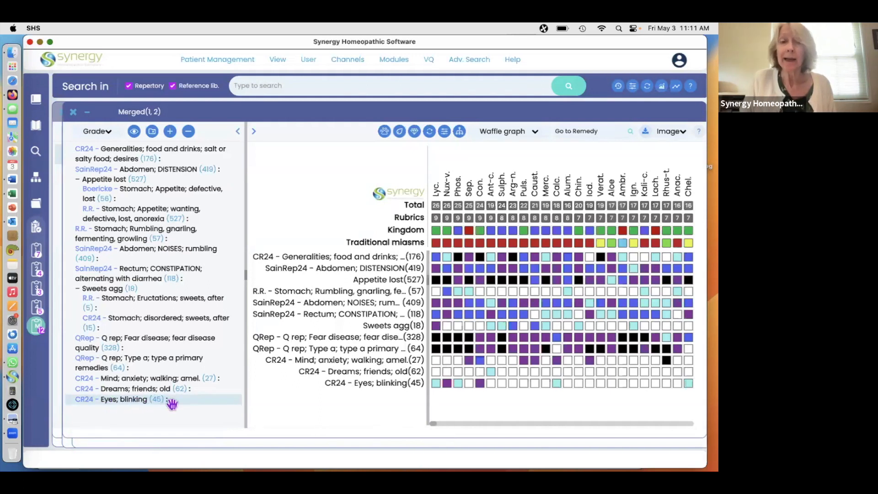
pyautogui.moveTo(181, 403); pyautogui.dragTo(189, 132)
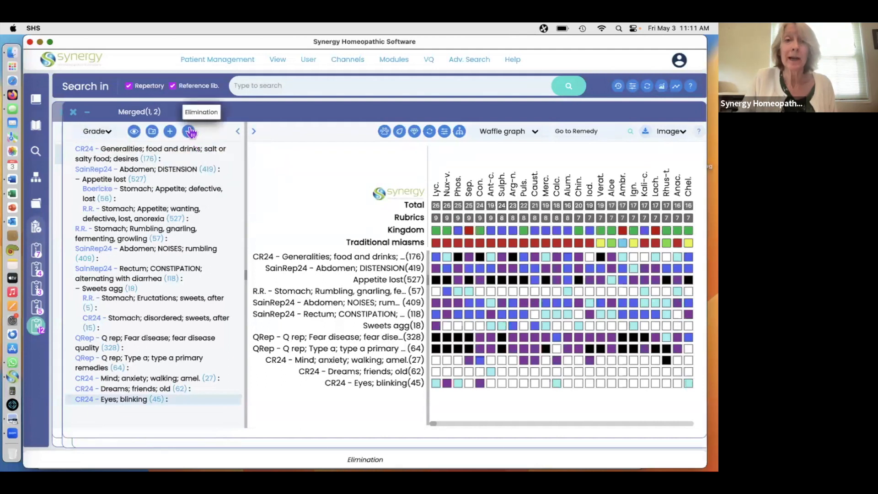
pyautogui.click(190, 132)
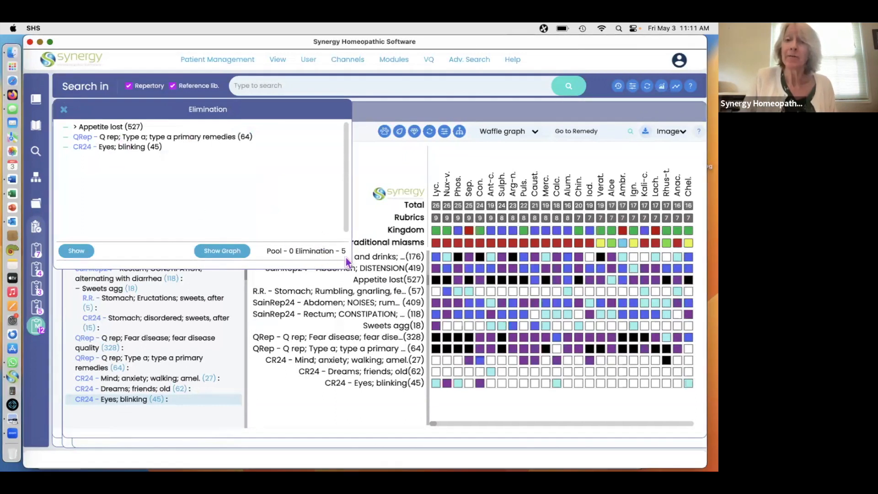
pyautogui.click(223, 251)
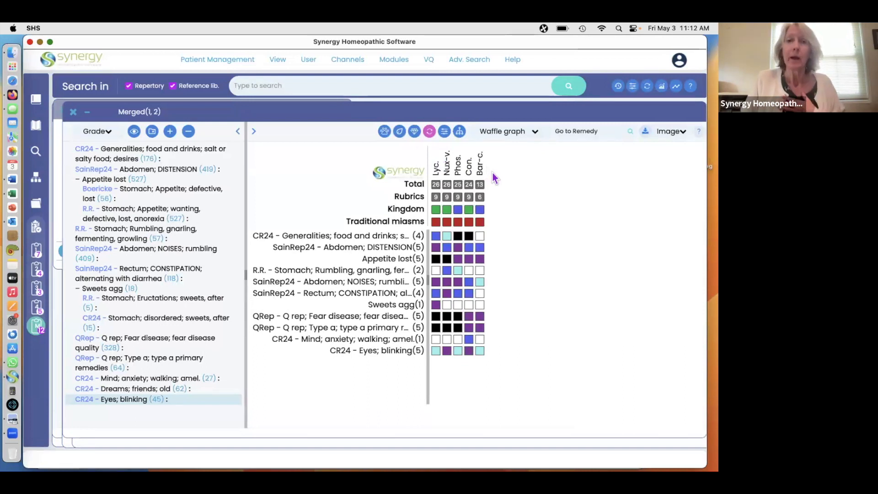
# Step: Clear the elimination filter from the merged graph and delete the merged clipboard
pyautogui.click(430, 133)
pyautogui.click(431, 132)
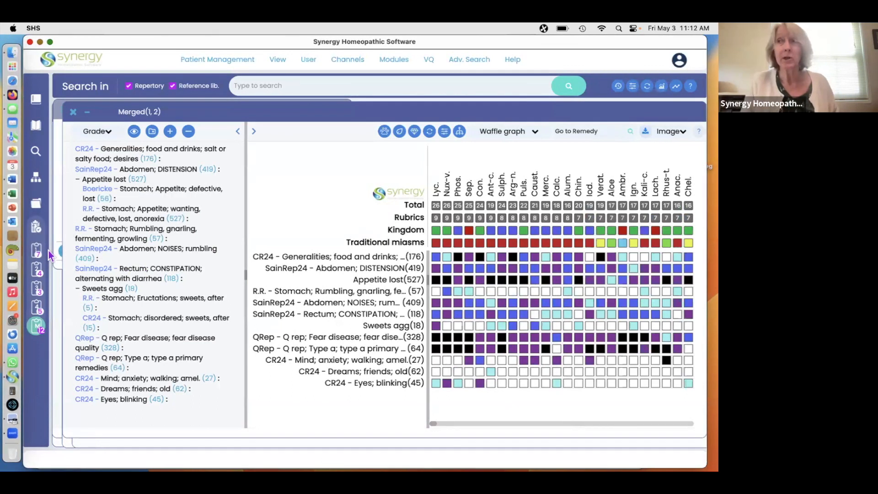
pyautogui.rightClick(39, 328)
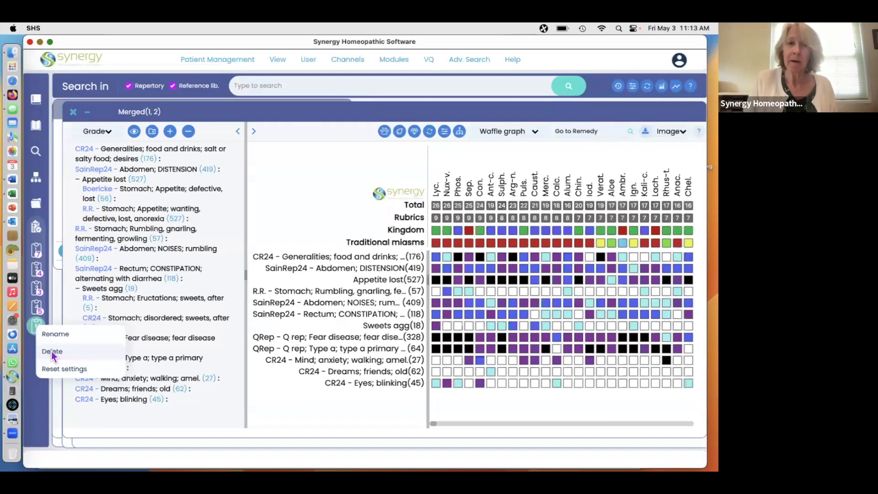
pyautogui.click(52, 353)
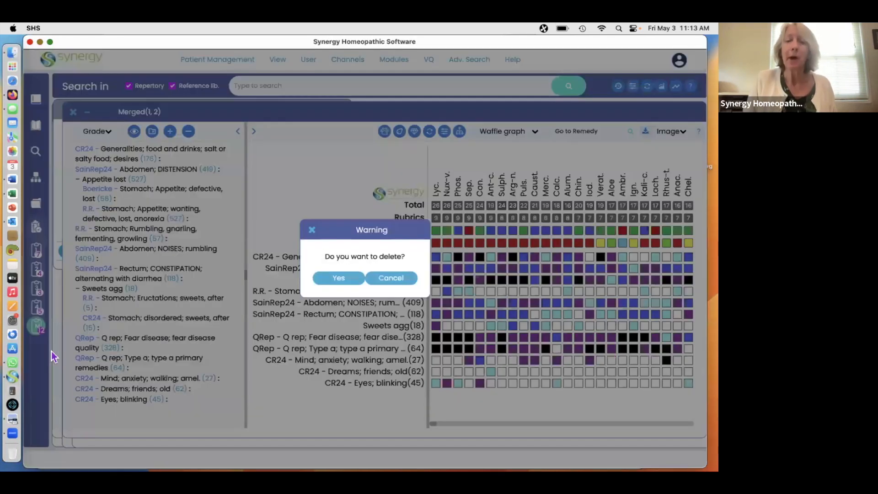
pyautogui.click(338, 280)
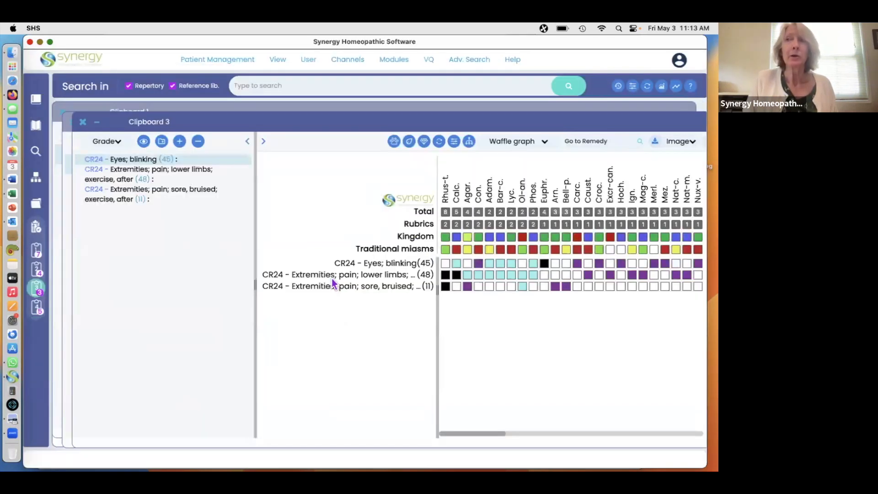
# Step: Merge Clipboard 1 and Clipboard 2 into a fresh merged clipboard and close the Elimination window
pyautogui.doubleClick(36, 230)
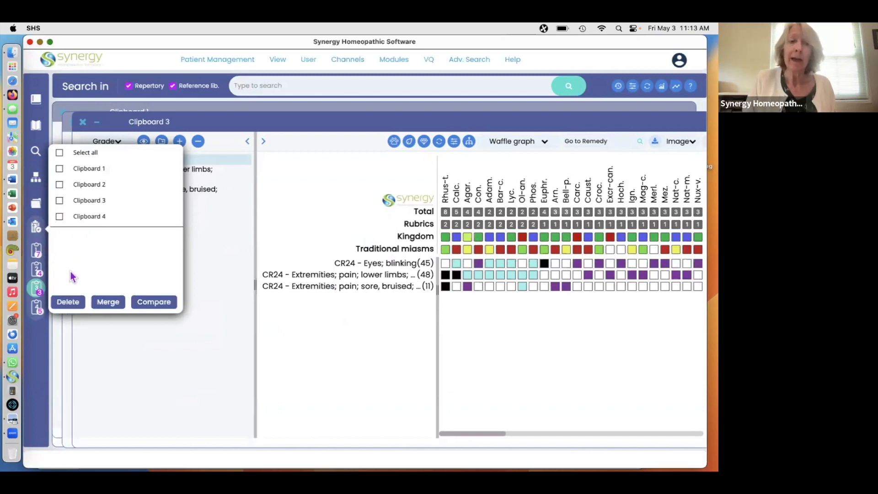
pyautogui.click(59, 170)
pyautogui.click(59, 185)
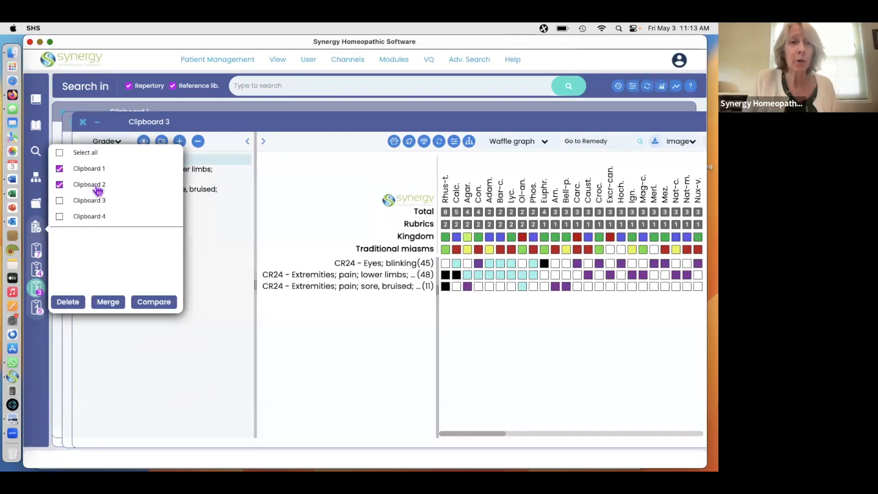
pyautogui.click(107, 303)
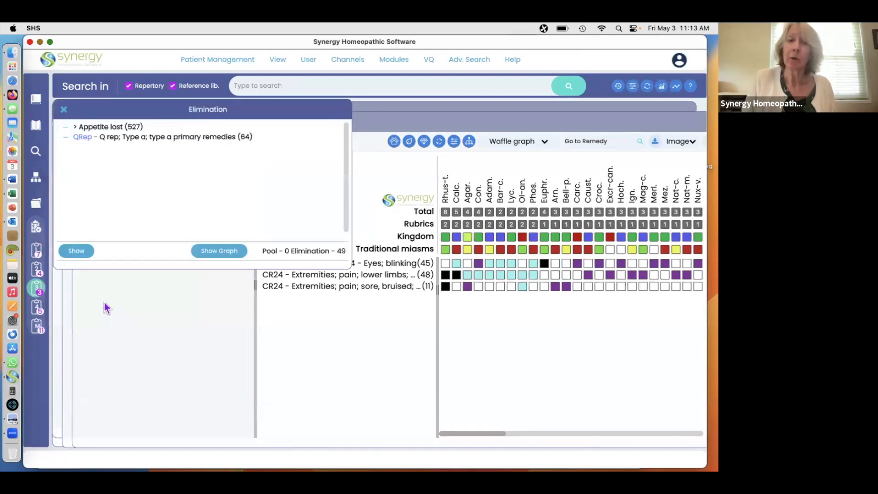
pyautogui.click(64, 112)
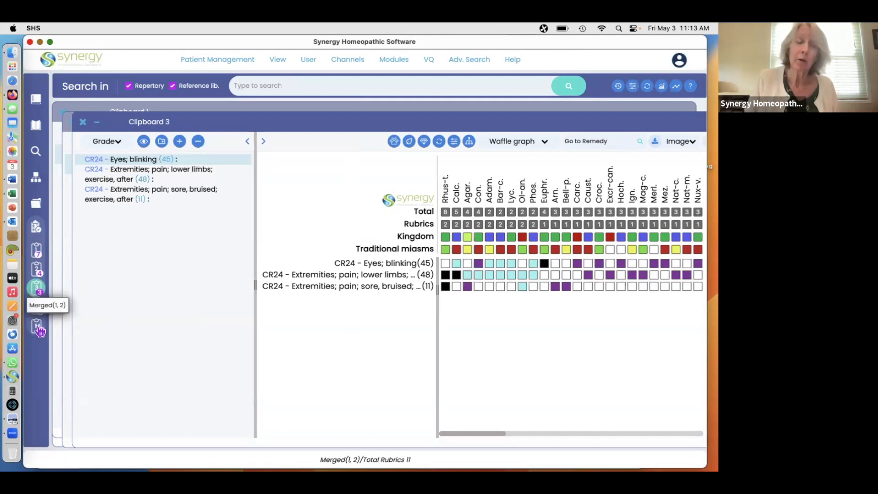
# Step: Rename Clipboard 1 as "GI SX"
pyautogui.rightClick(37, 252)
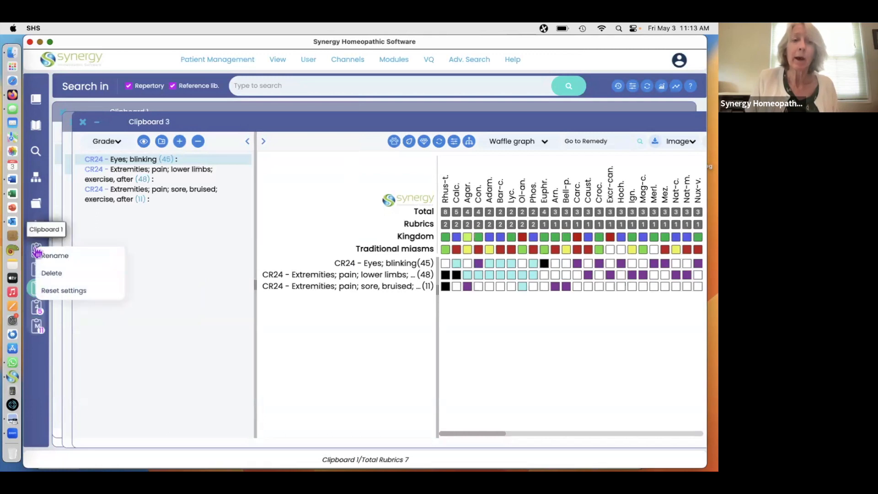
pyautogui.click(55, 259)
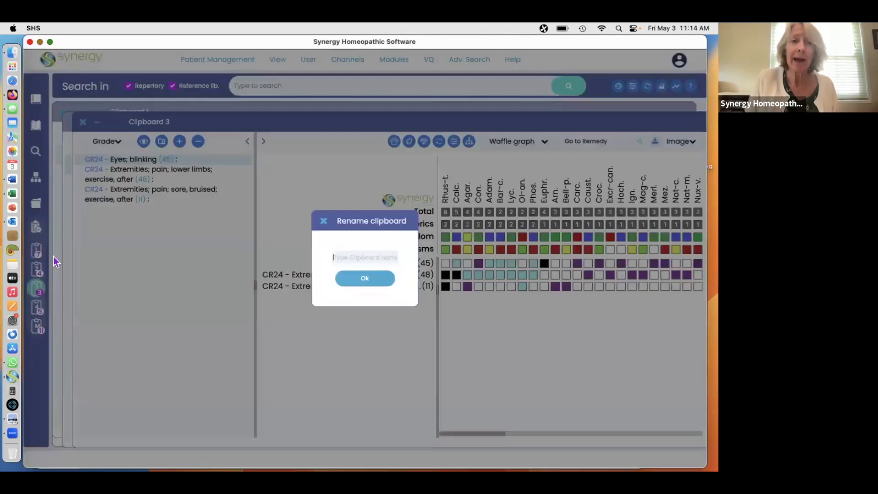
pyautogui.write('GI SX')
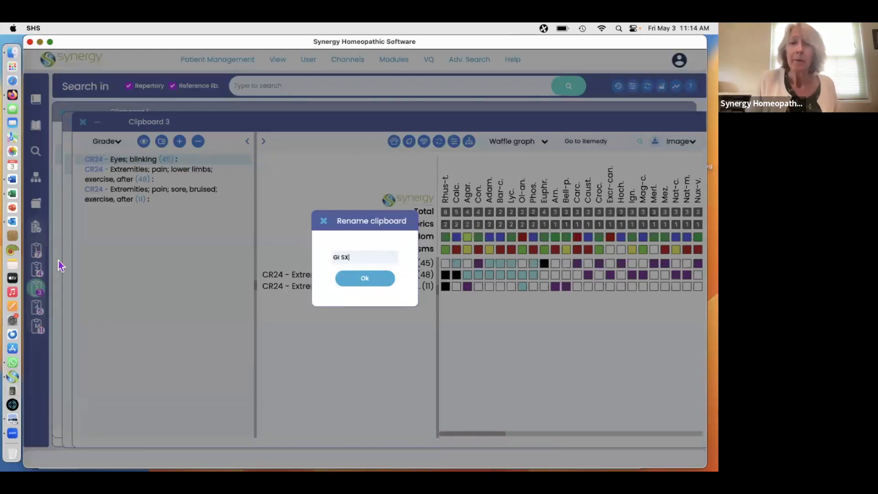
pyautogui.click(360, 283)
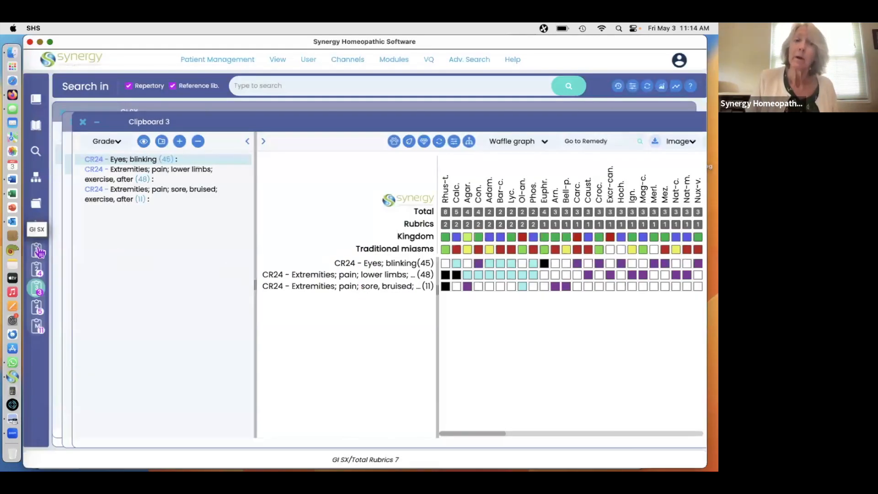
# Step: Rename Clipboard 2 as "Mentals"
pyautogui.rightClick(40, 271)
pyautogui.click(51, 275)
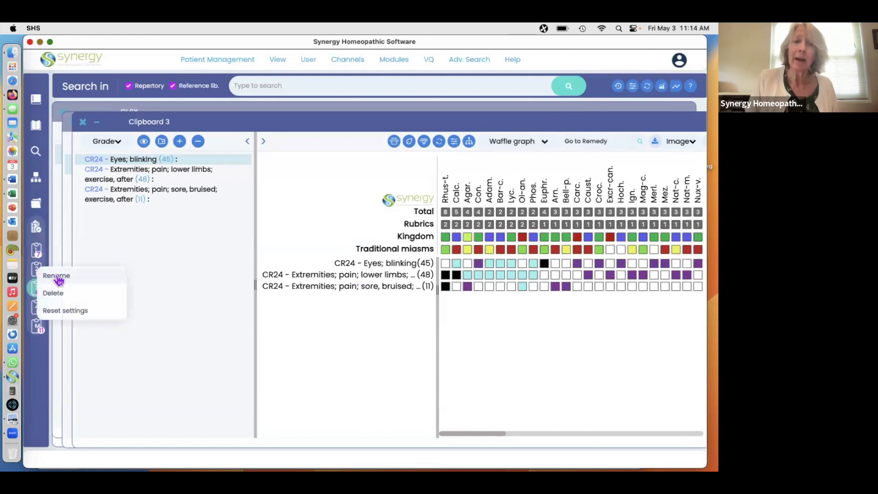
pyautogui.write('Mentals')
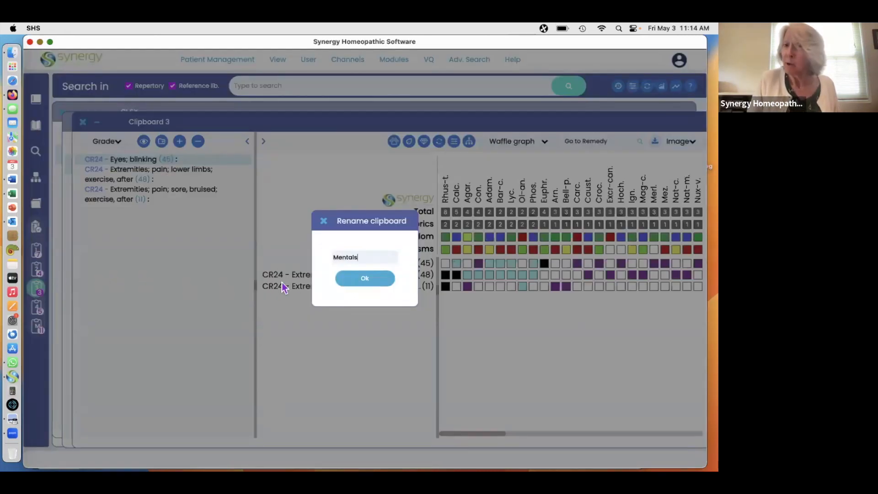
pyautogui.click(347, 280)
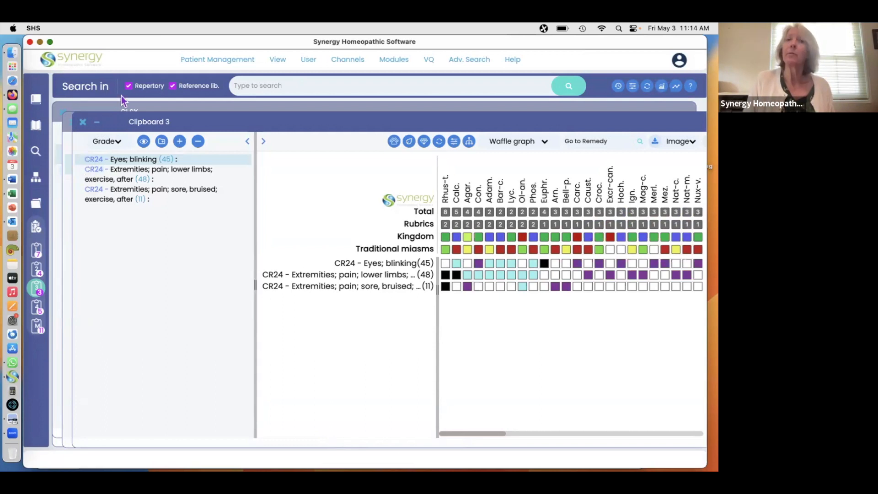
# Step: Open the existing patient record with the 10-03-2024 consultation from the patient list
pyautogui.click(211, 63)
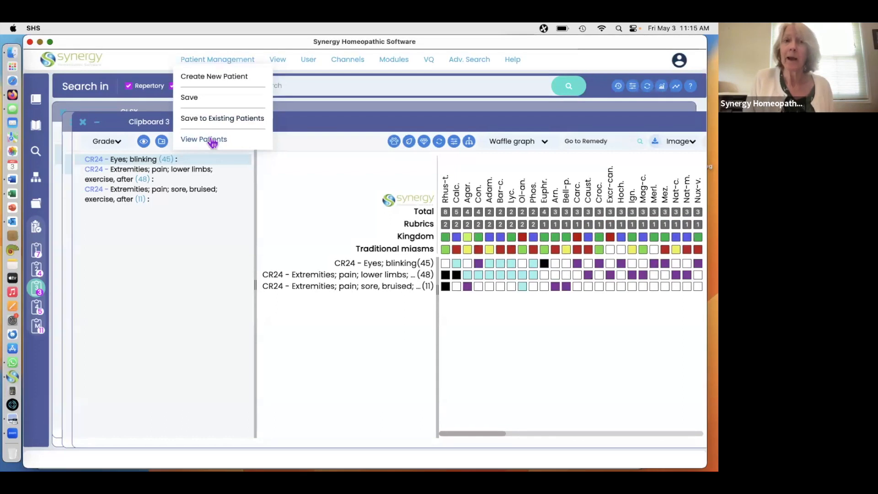
pyautogui.click(216, 120)
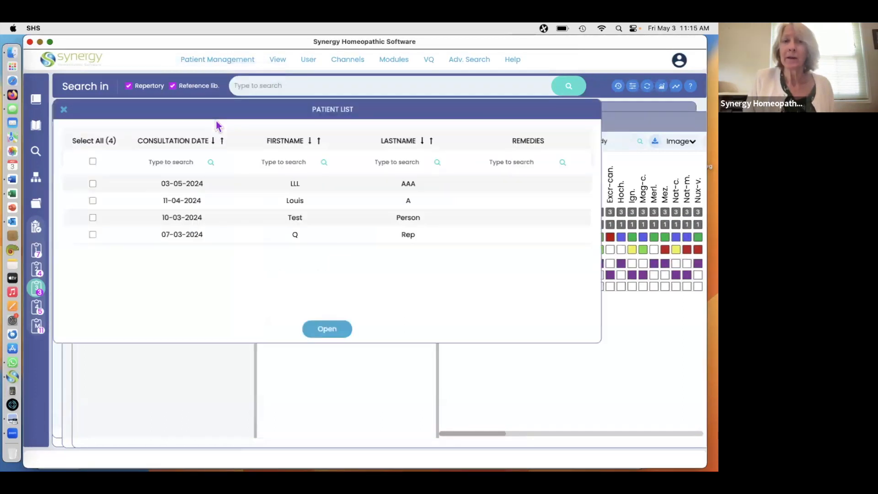
pyautogui.click(93, 219)
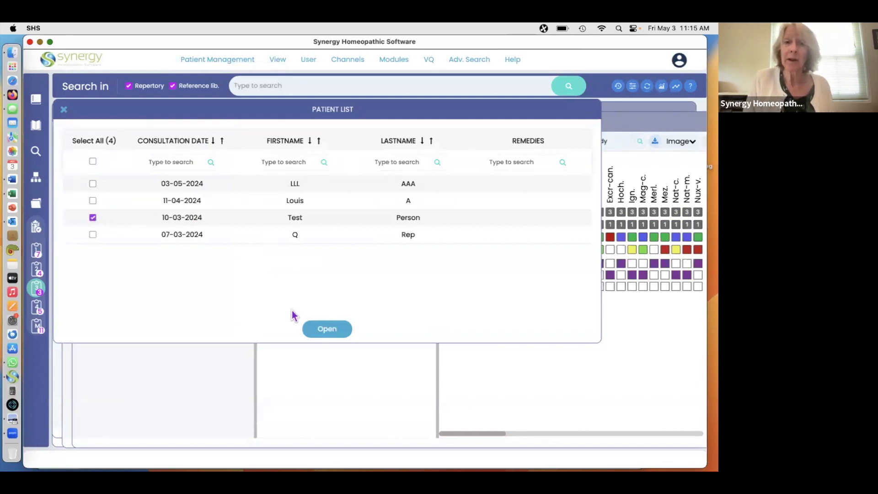
pyautogui.click(327, 330)
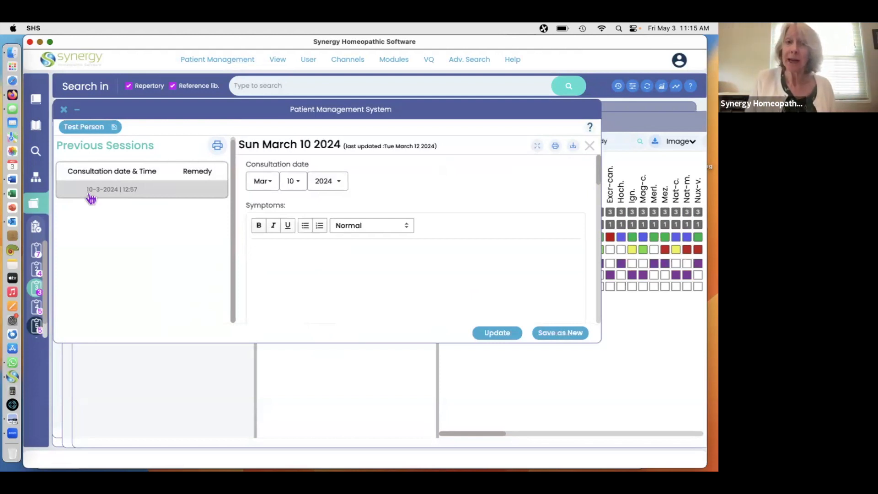
# Step: Save the patient's consultation as a new session that includes Clipboards 1, 2, 3, 5 and 6
pyautogui.click(556, 338)
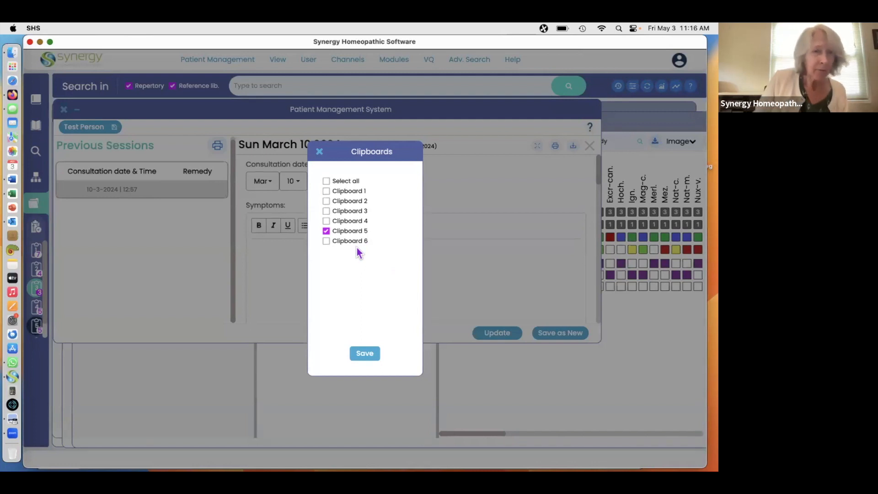
pyautogui.click(327, 191)
pyautogui.click(327, 201)
pyautogui.click(327, 211)
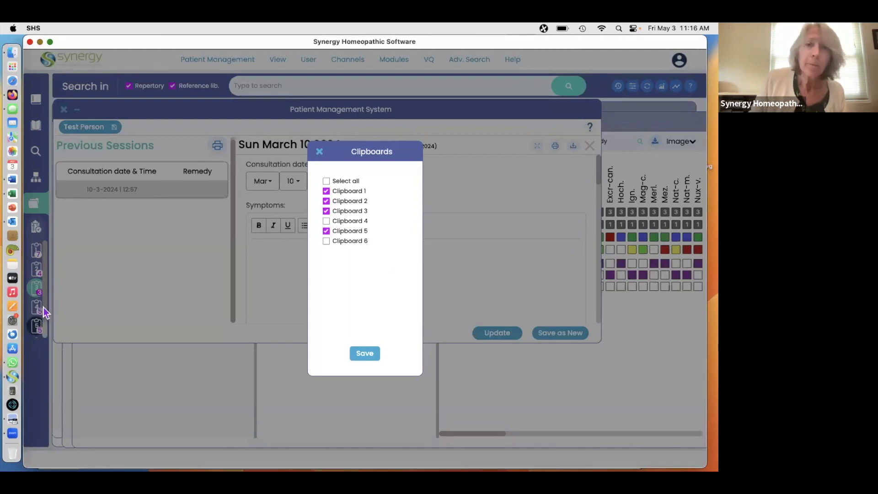
pyautogui.click(327, 241)
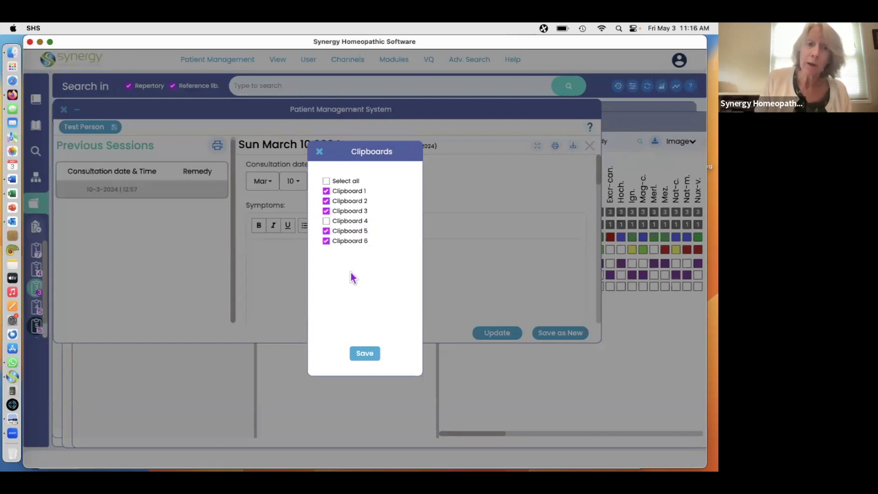
pyautogui.click(364, 354)
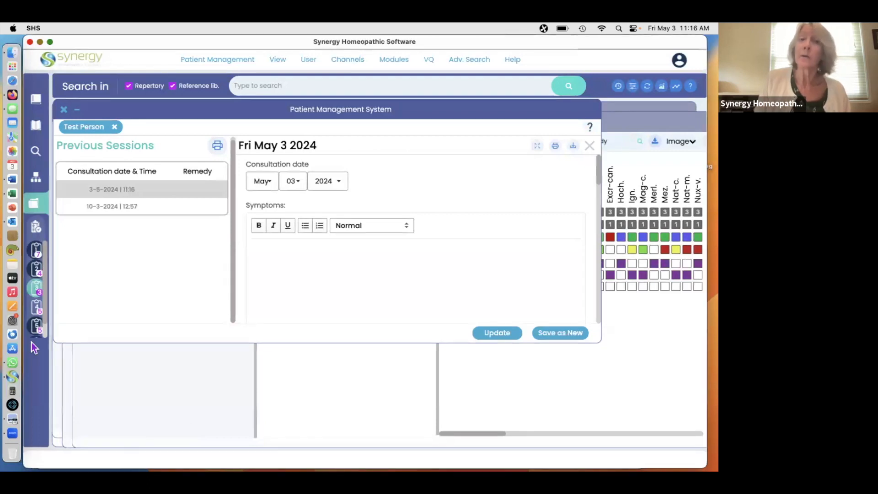
# Step: Close the patient's open record and check the rubrics in the remaining Clipboard 1
pyautogui.click(65, 111)
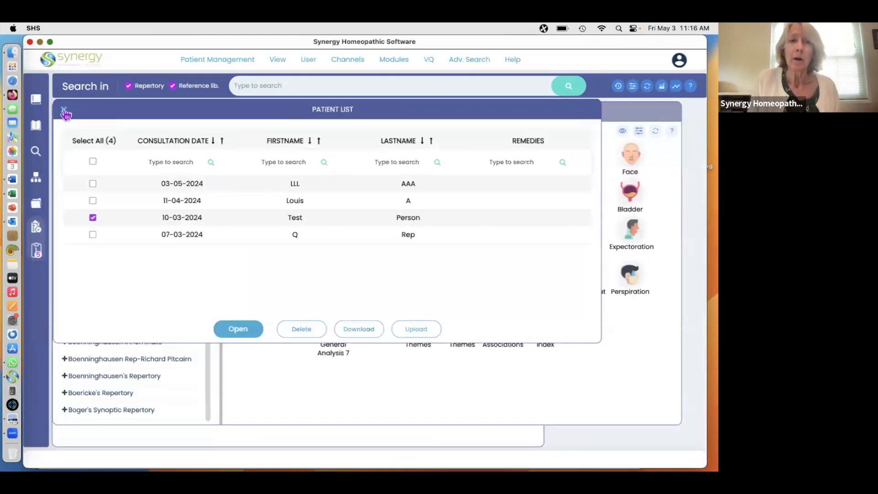
pyautogui.click(38, 251)
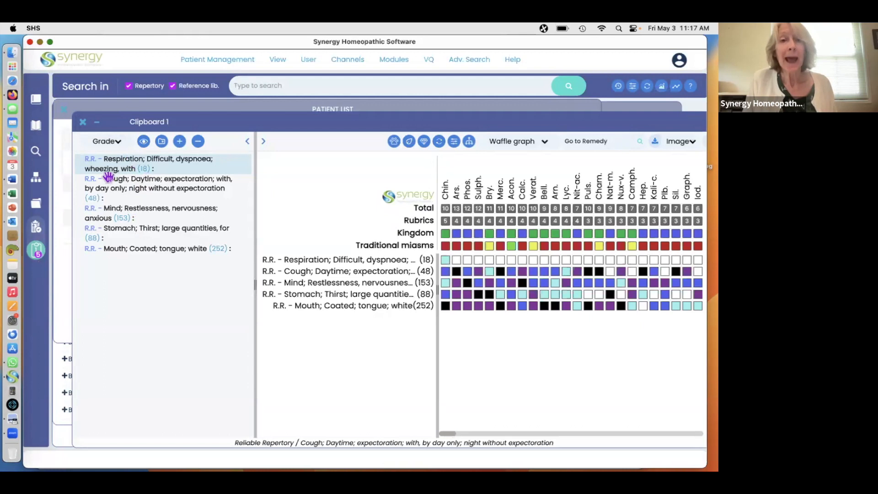
pyautogui.click(83, 123)
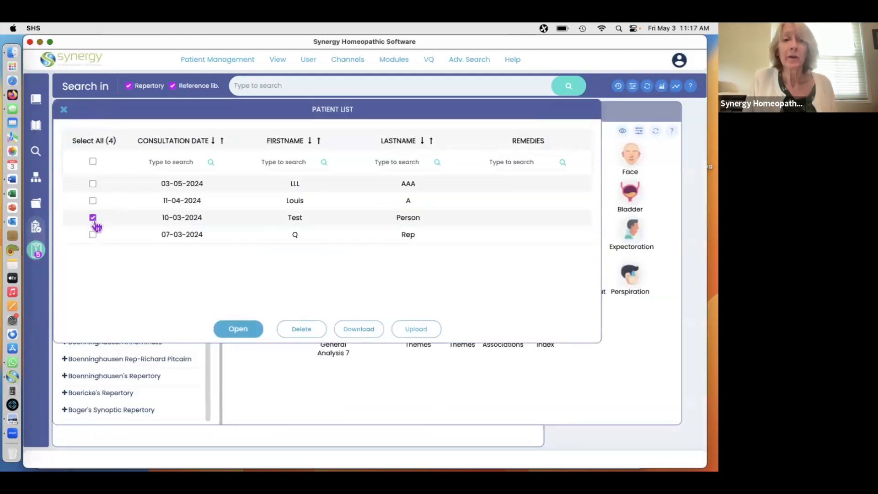
# Step: Reopen the patient's record, load the 3-5-2024 11:16 session and bring up its Clipboard 1
pyautogui.click(240, 331)
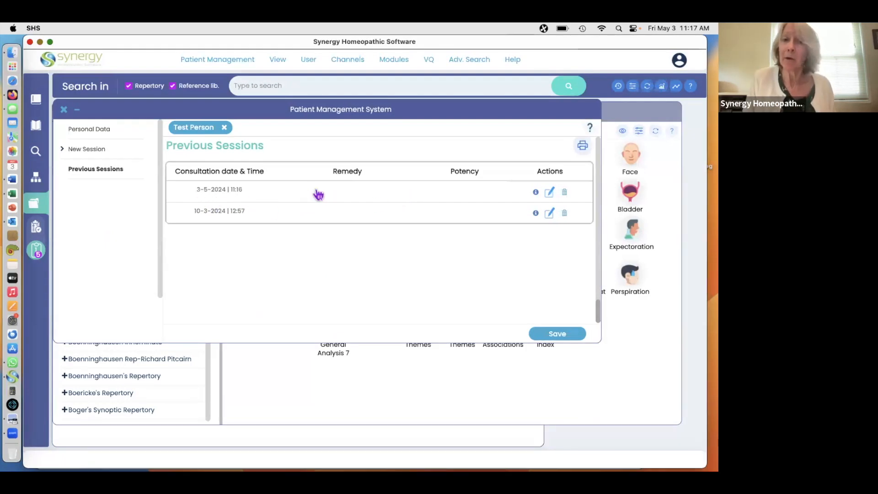
pyautogui.click(357, 195)
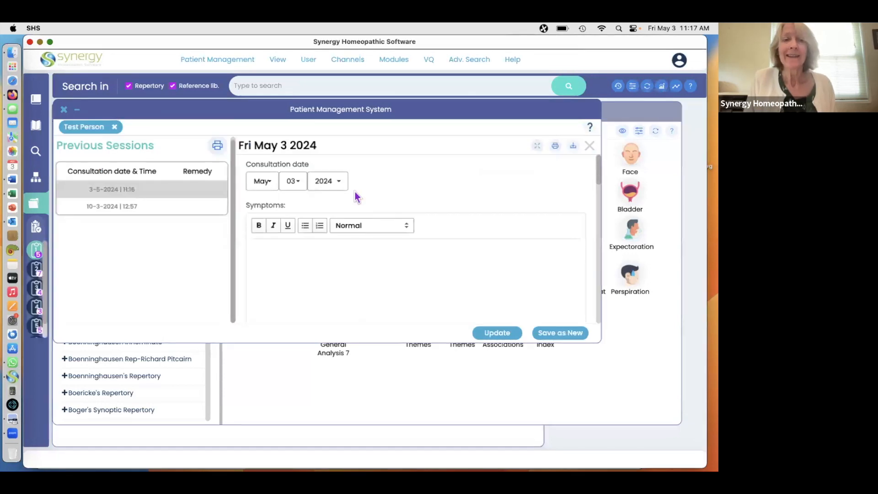
pyautogui.click(36, 326)
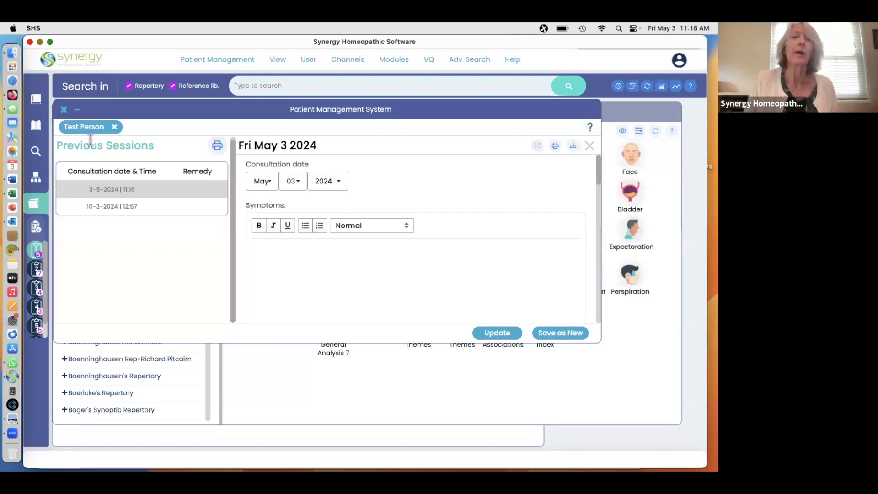
pyautogui.click(33, 251)
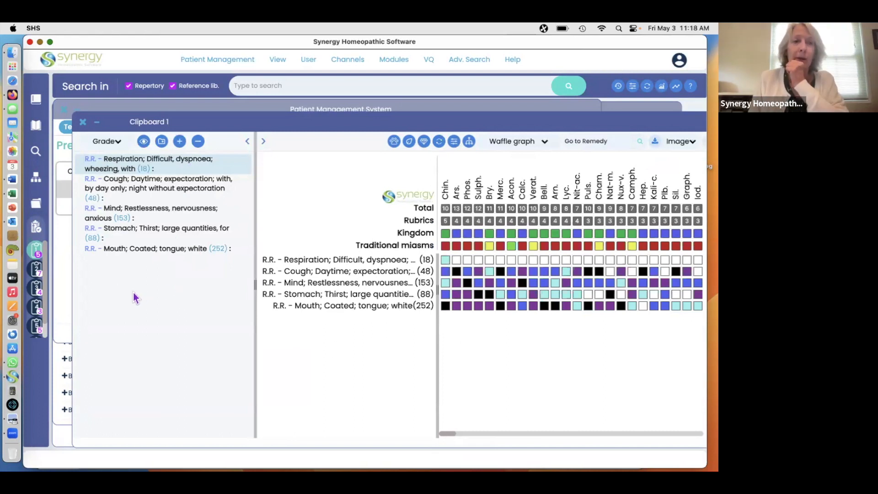
# Step: Open the GI SX clipboard and select its Abdomen; DISTENSION and Stomach; Rumbling, gnarling, fermenting, growling rubrics
pyautogui.click(36, 273)
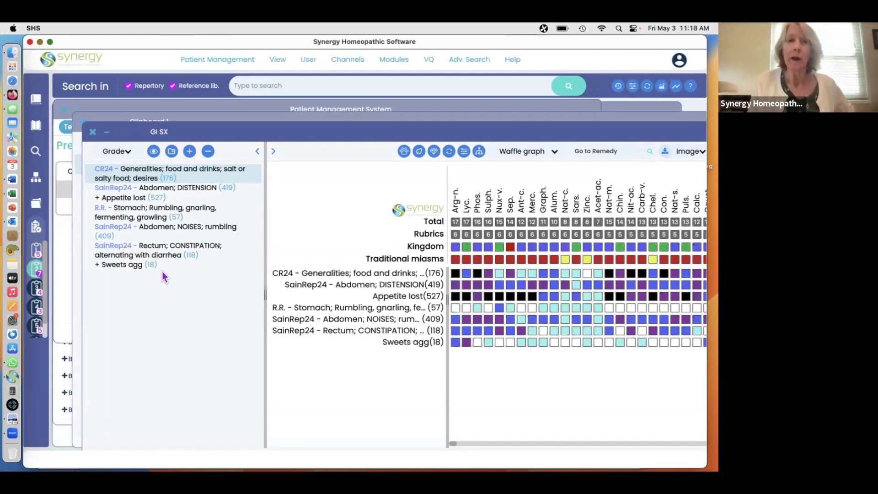
pyautogui.click(182, 188)
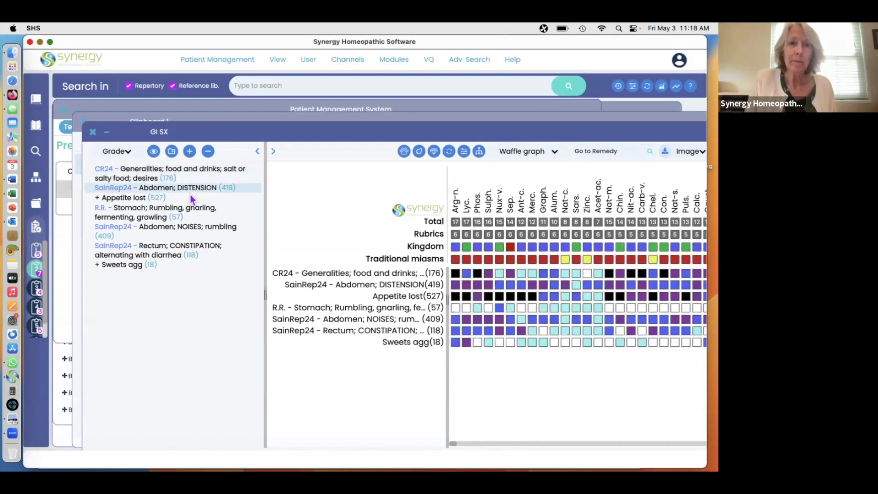
pyautogui.click(147, 216)
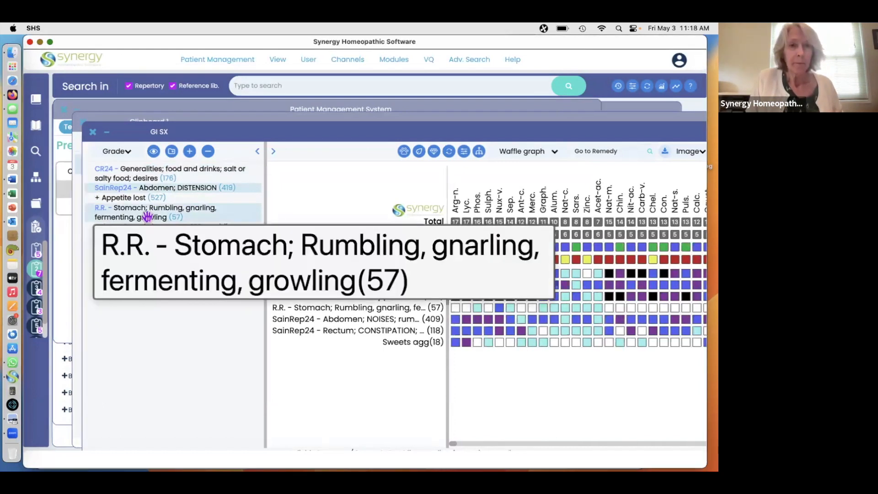
pyautogui.click(208, 153)
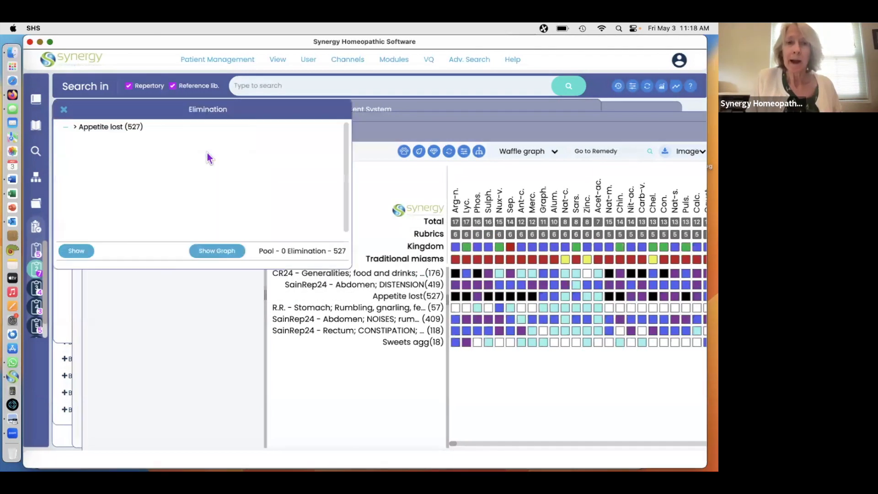
pyautogui.click(118, 131)
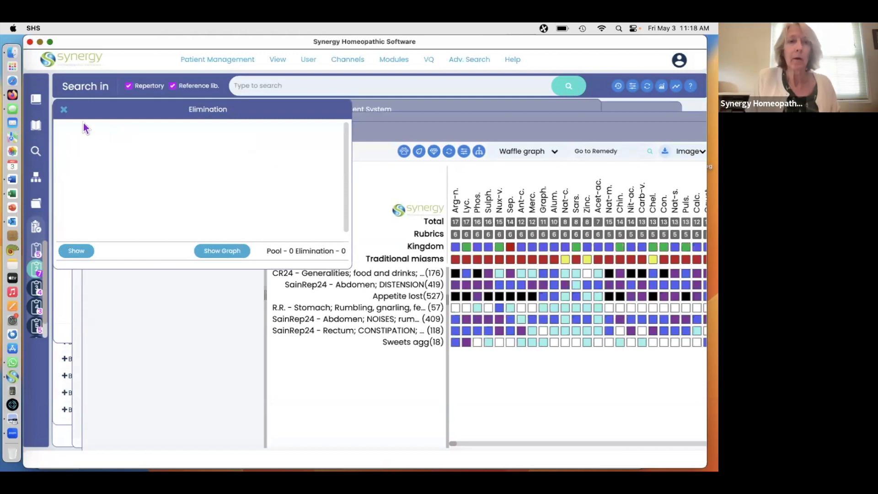
pyautogui.click(64, 109)
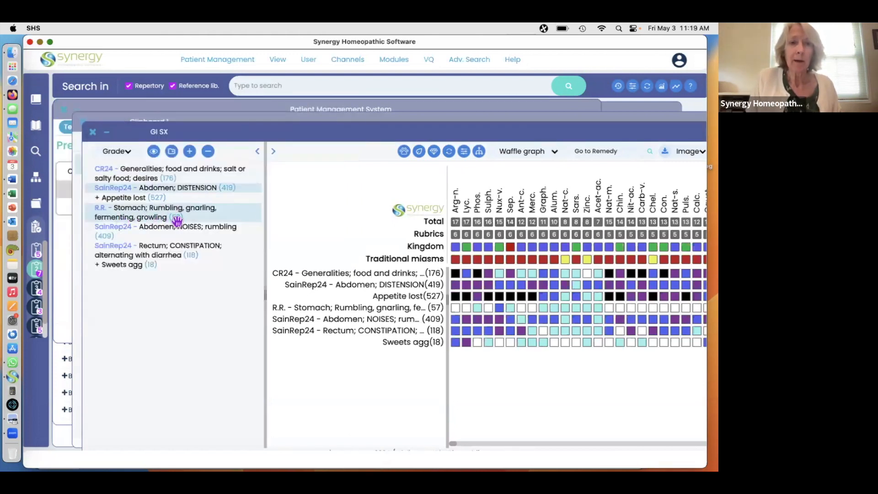
# Step: Run an elimination on the selected Abdomen; DISTENSION and Stomach; Rumbling rubrics, listing the resulting remedies and showing them in the graph
pyautogui.moveTo(180, 221); pyautogui.dragTo(211, 157)
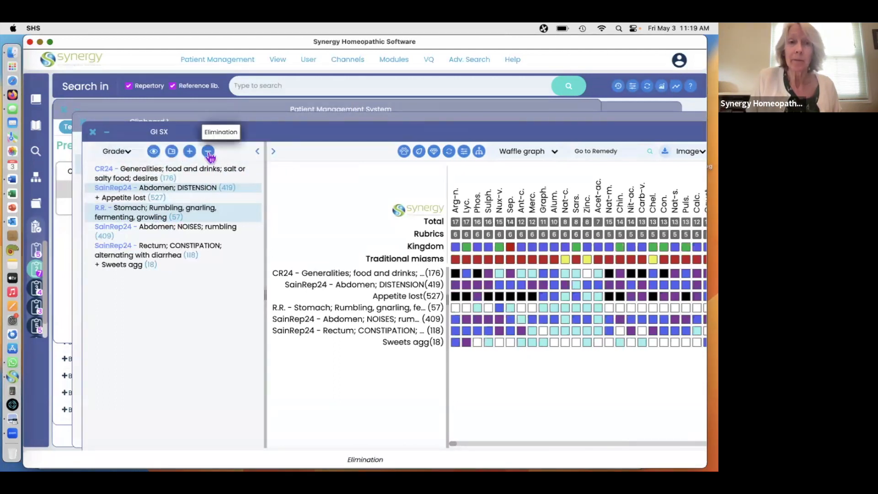
pyautogui.click(209, 153)
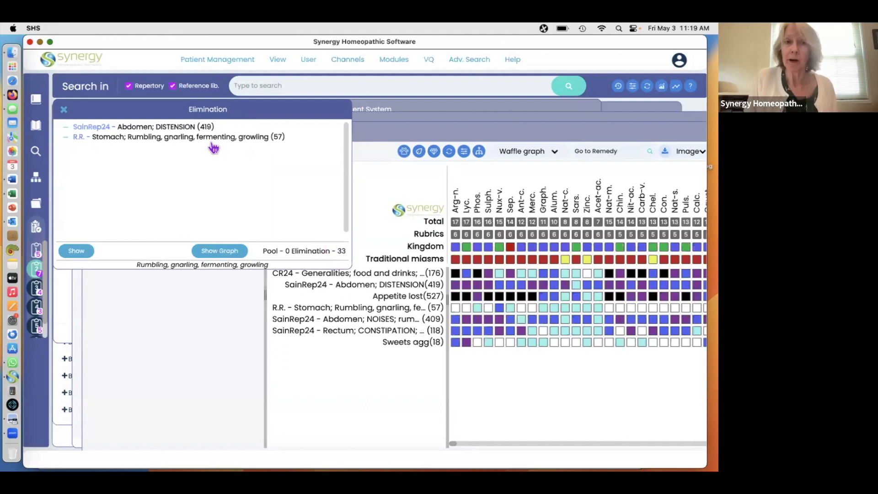
pyautogui.click(76, 252)
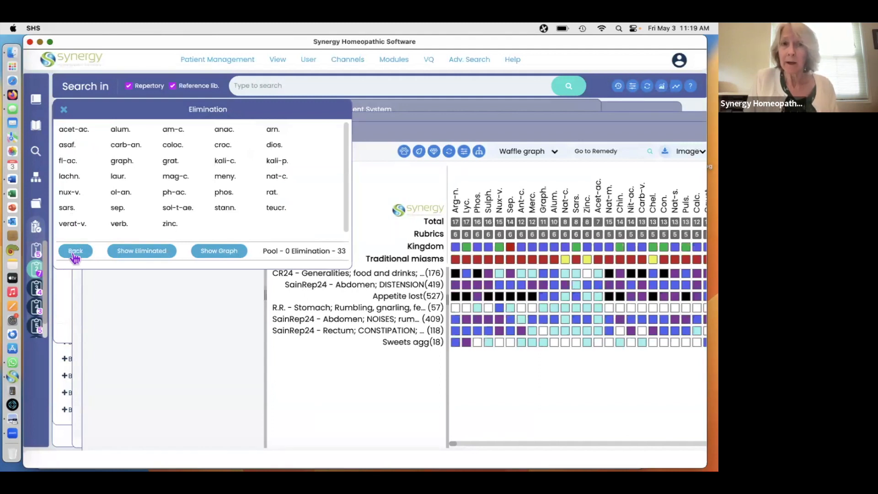
pyautogui.click(218, 254)
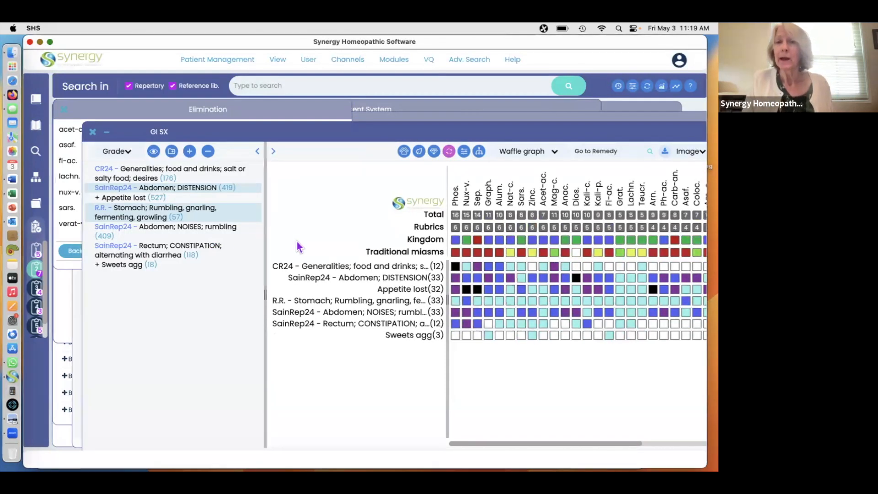
# Step: View the filtered GI SX graph without the rubric list, clear the applied filter and restore the list
pyautogui.click(259, 152)
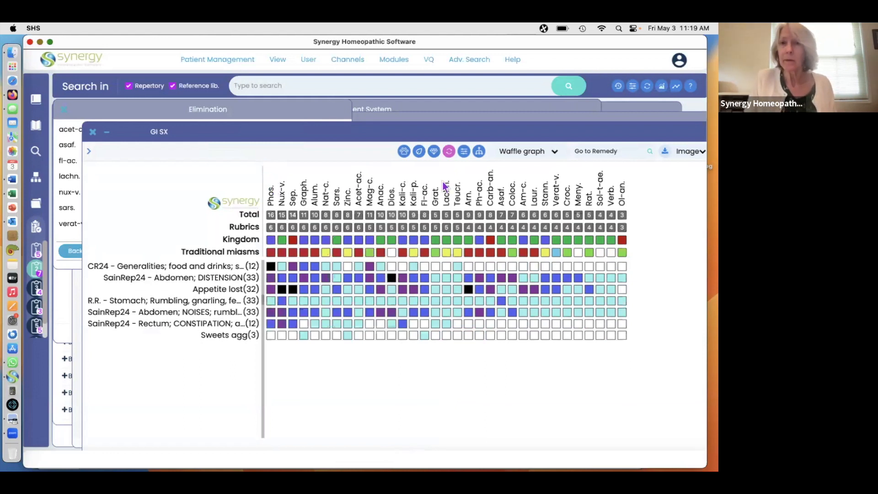
pyautogui.click(450, 154)
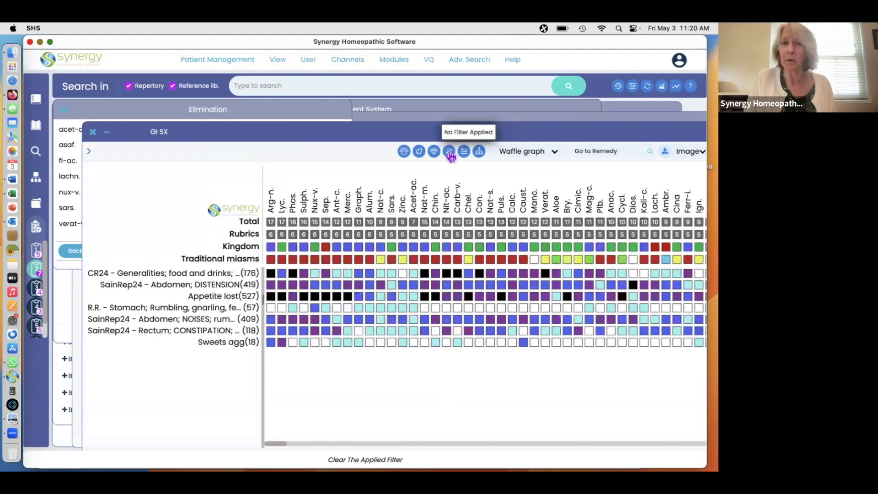
pyautogui.click(90, 155)
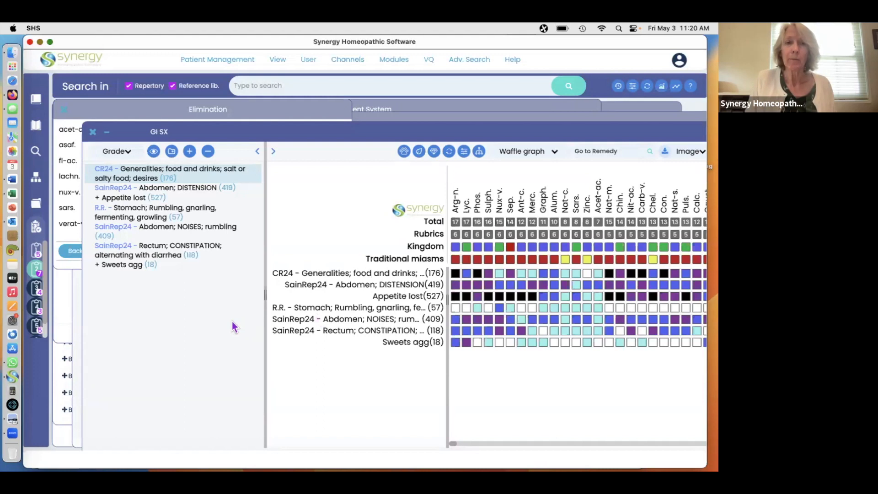
# Step: Select all rubrics in Clipboard 1 and add them to the Elimination pool
pyautogui.click(37, 250)
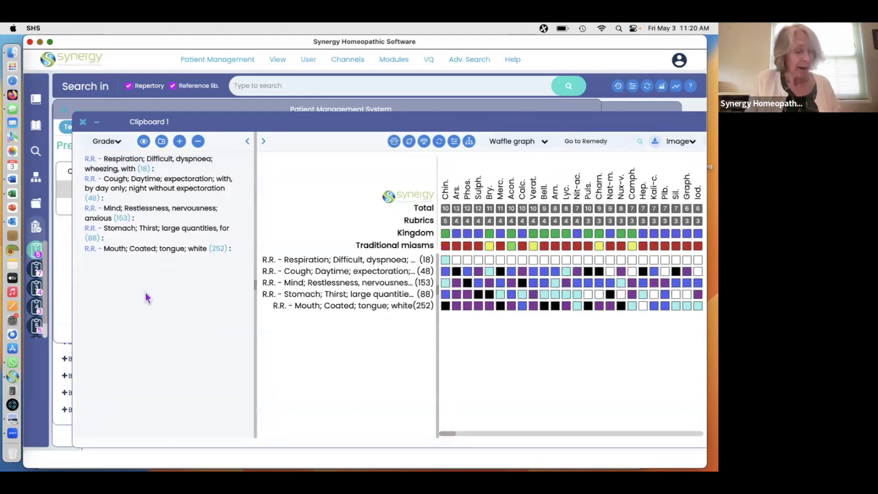
pyautogui.press('super+a')
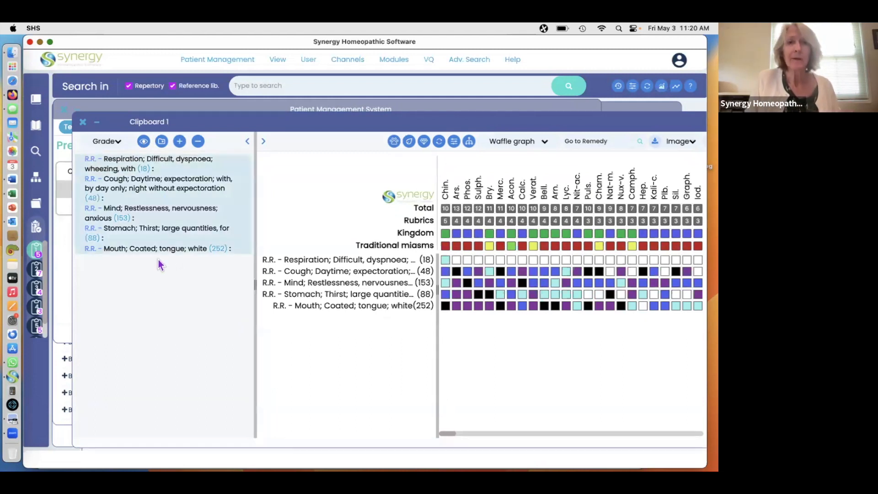
pyautogui.moveTo(172, 228); pyautogui.dragTo(183, 144)
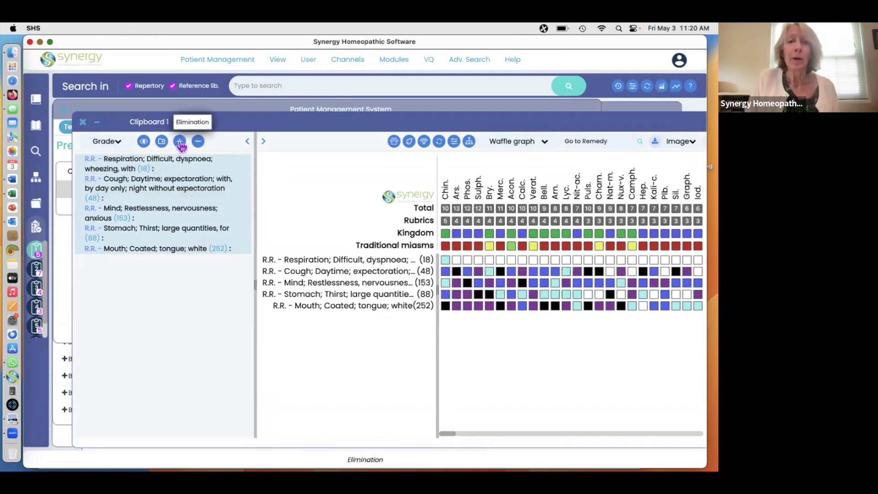
pyautogui.click(180, 142)
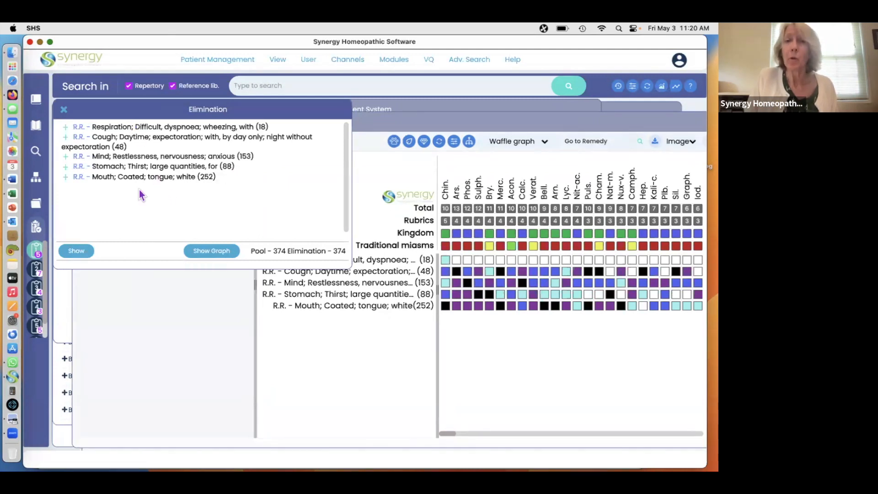
# Step: Test Mouth; Coated, Stomach; Thirst and Cough; Daytime as eliminating rubrics, return the Thirst rubric to the pool, and close the elimination
pyautogui.click(65, 178)
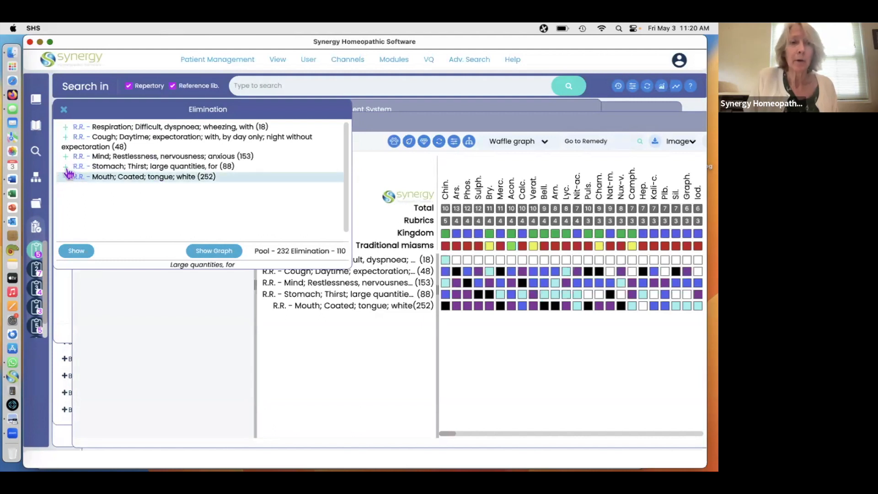
pyautogui.click(66, 167)
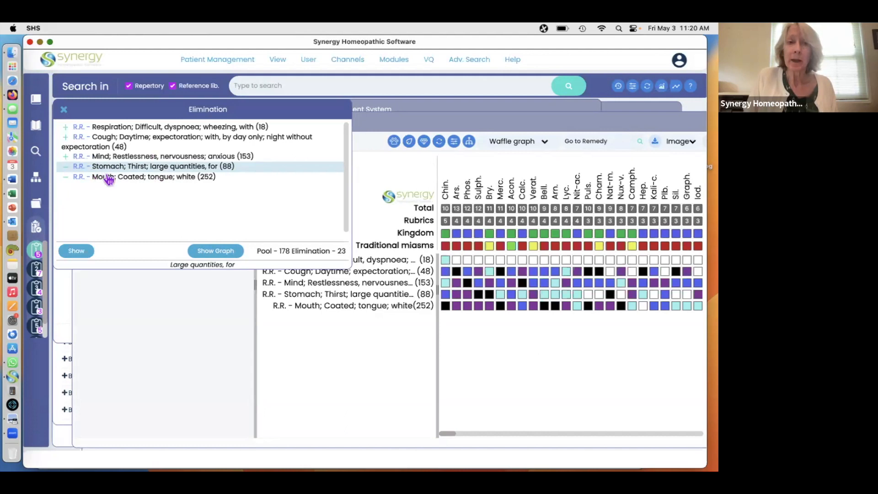
pyautogui.click(66, 169)
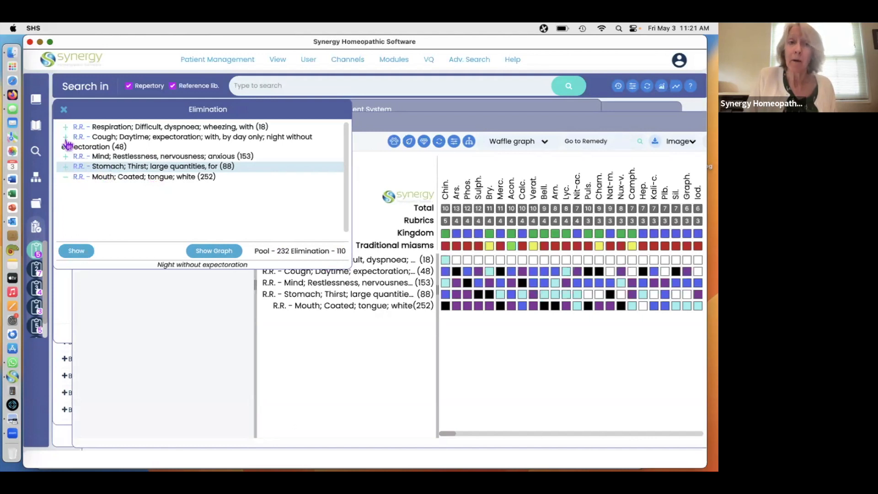
pyautogui.click(66, 142)
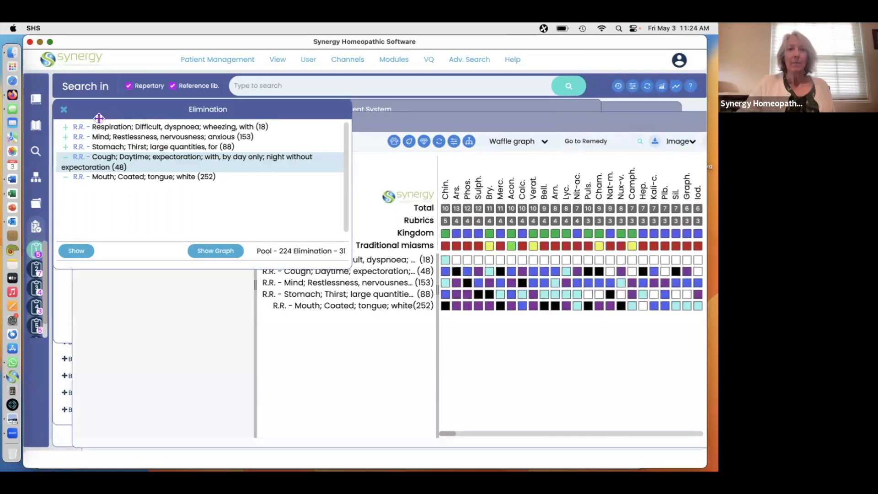
pyautogui.click(64, 111)
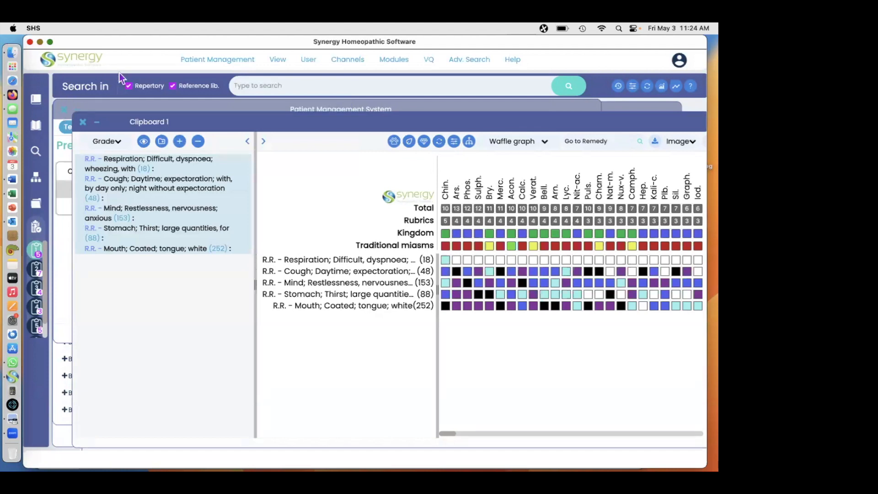
# Step: Open the Patient Management Settings in the preferences to examine the folder path for patient attachment files
pyautogui.click(222, 62)
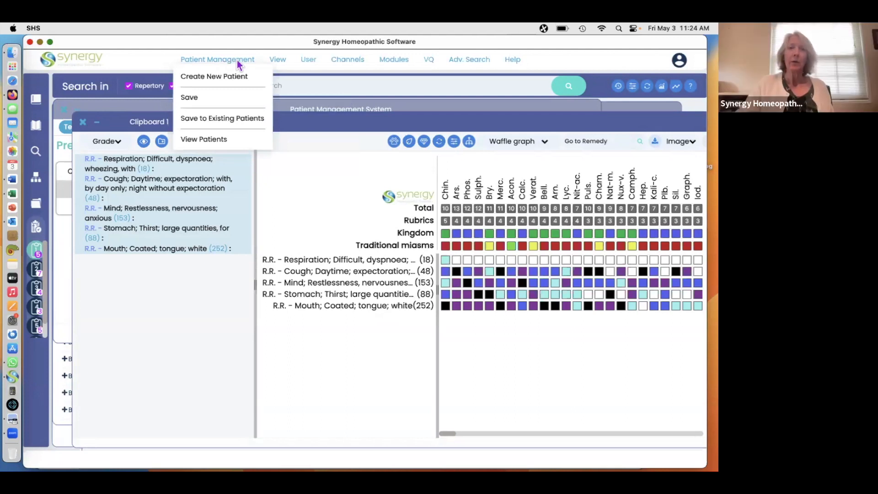
pyautogui.click(313, 61)
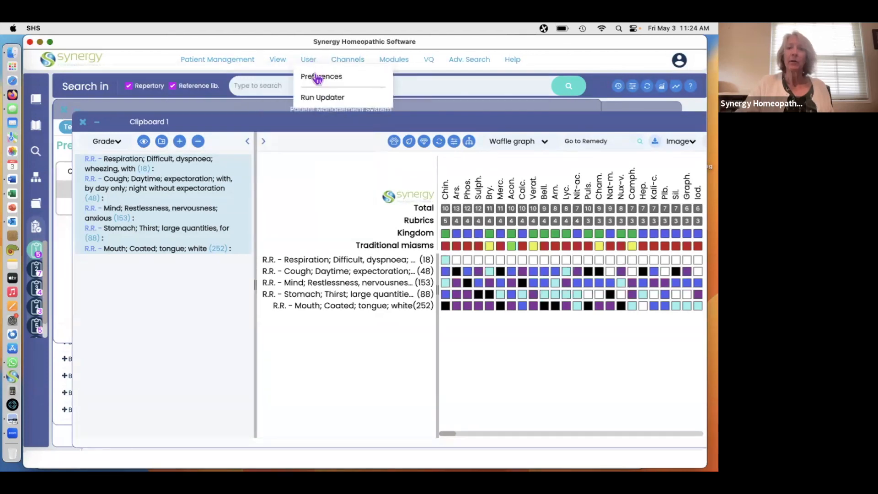
pyautogui.click(318, 79)
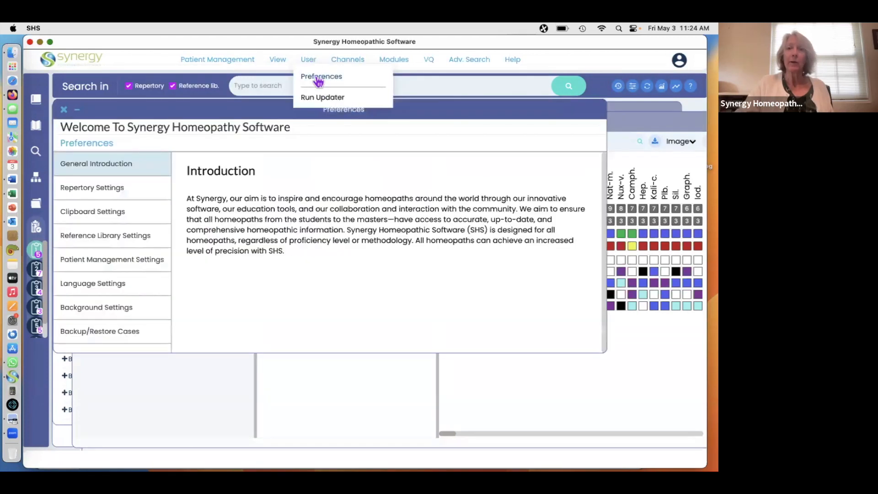
pyautogui.click(95, 259)
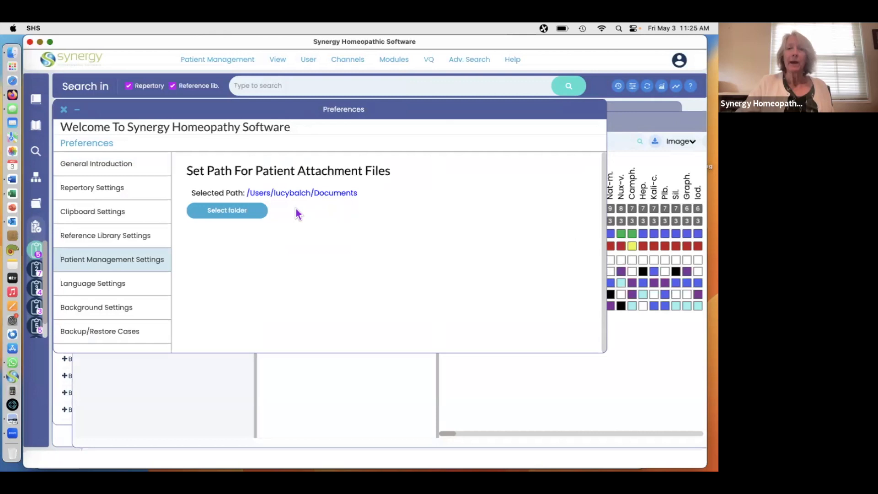
# Step: Attach the Desktop file Mini App Q&A.docx to the patient's May 3 2024 session
pyautogui.click(218, 60)
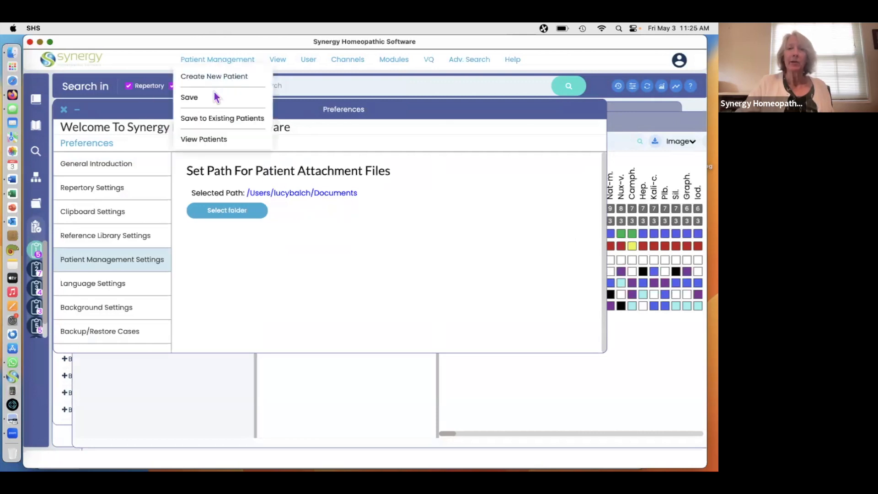
pyautogui.click(38, 204)
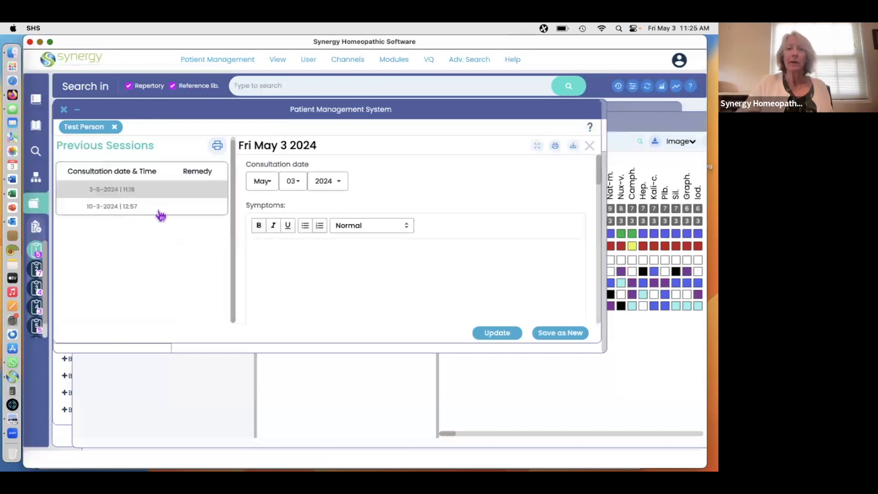
pyautogui.scroll(-3, 406, 238)
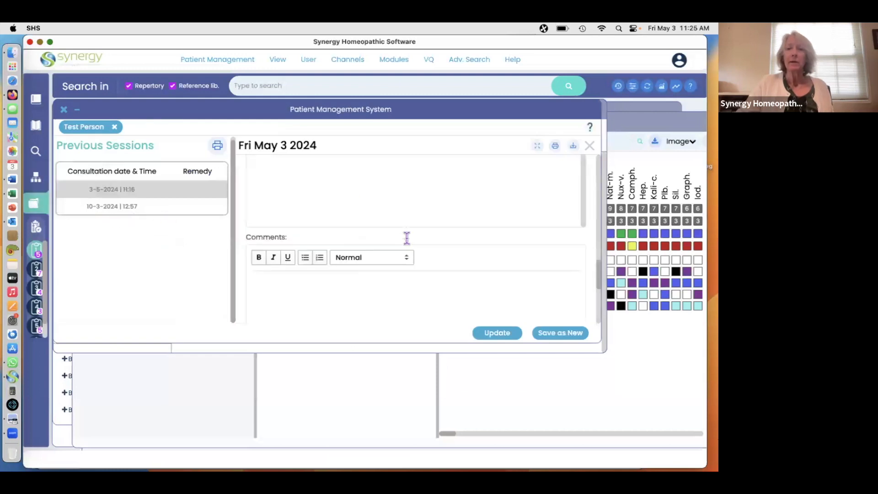
pyautogui.scroll(-3, 406, 238)
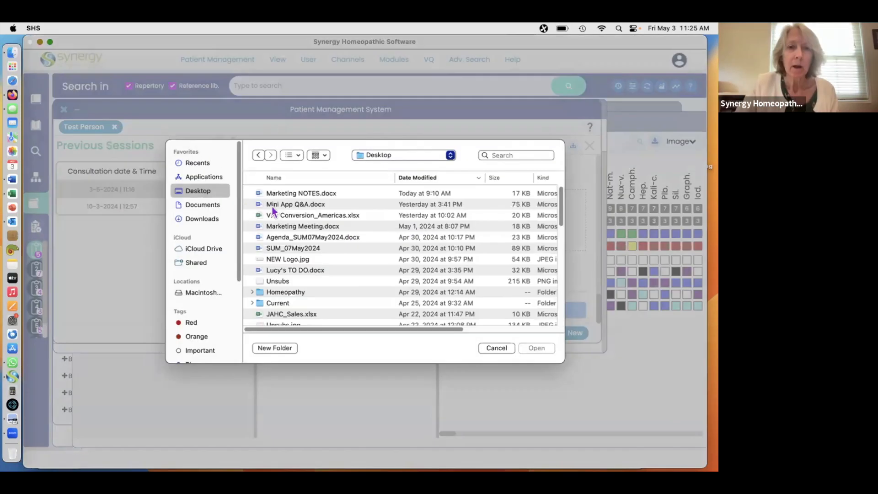
pyautogui.click(288, 209)
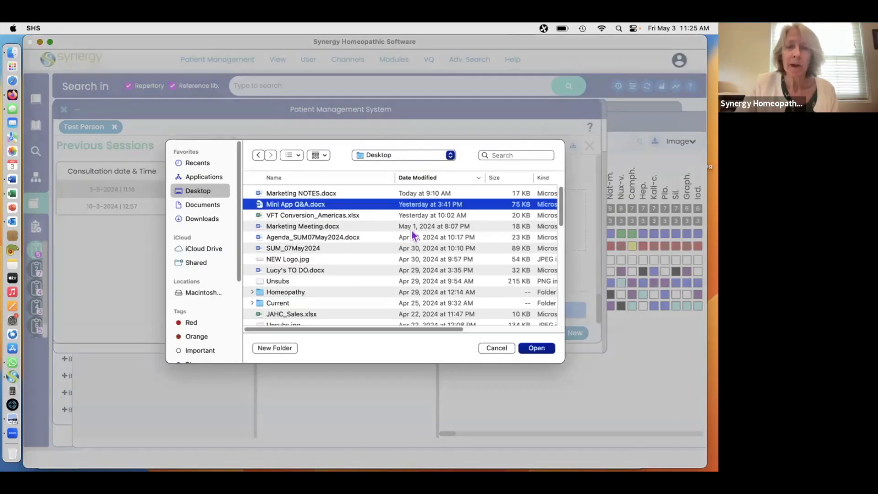
pyautogui.click(532, 350)
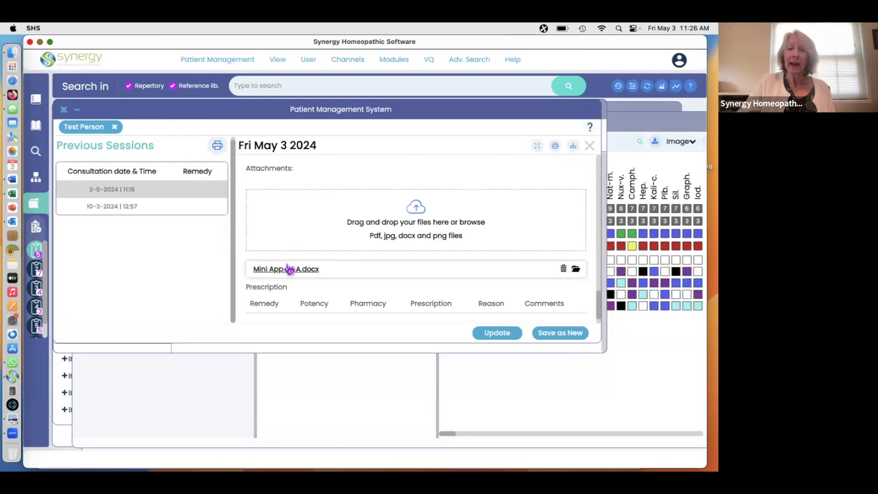
# Step: Switch to Finder to check the Documents folder for the attached file, and return to the patient record's attachments
pyautogui.click(12, 51)
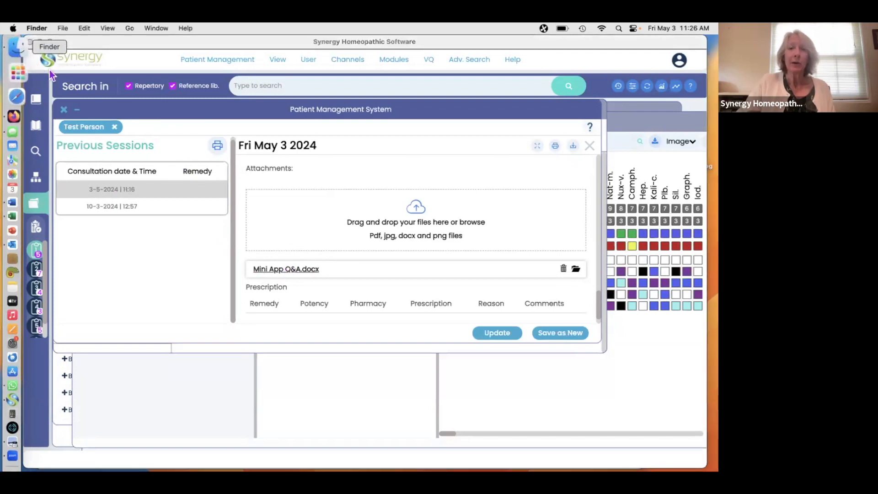
pyautogui.click(210, 149)
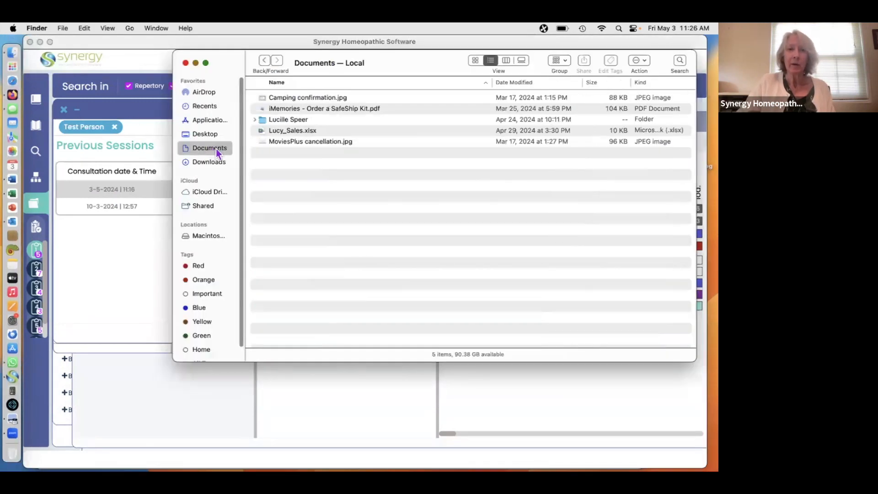
pyautogui.press('super+Tab')
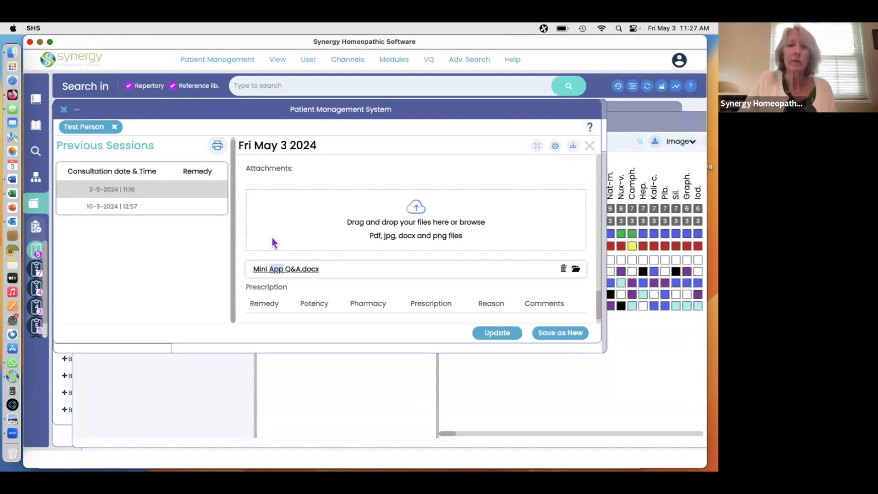
pyautogui.click(265, 271)
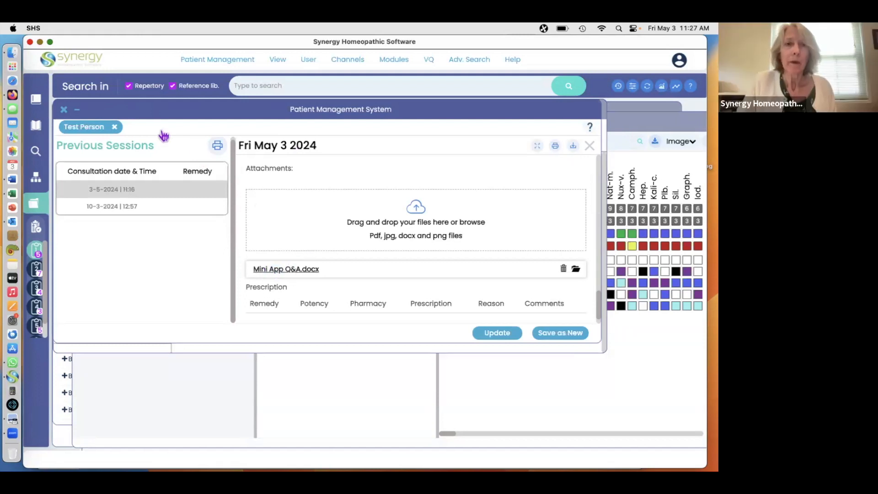
# Step: Close the patient record without updating, reopen the test patient from the patient list, and view the attachments area of the 3-5-2024 session
pyautogui.click(64, 110)
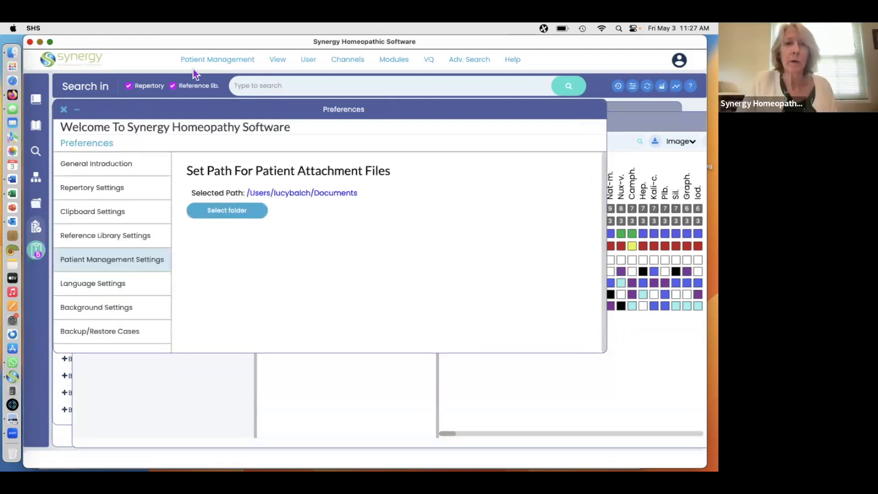
pyautogui.click(215, 61)
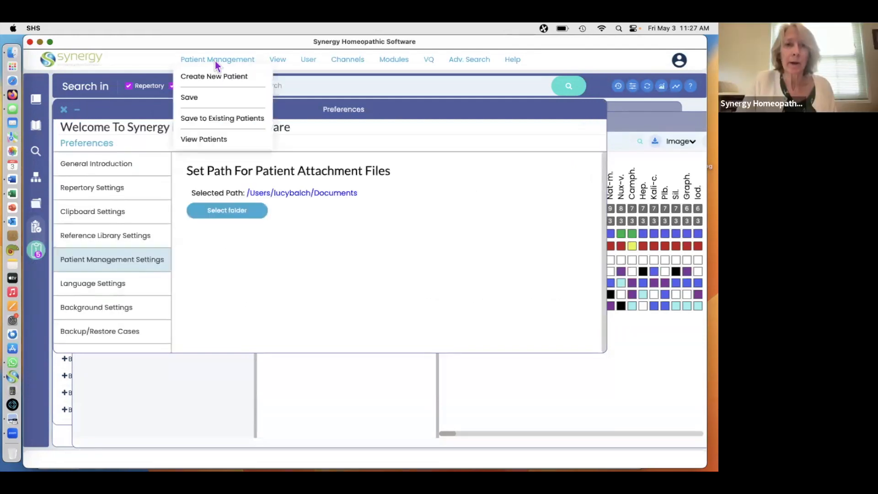
pyautogui.click(214, 140)
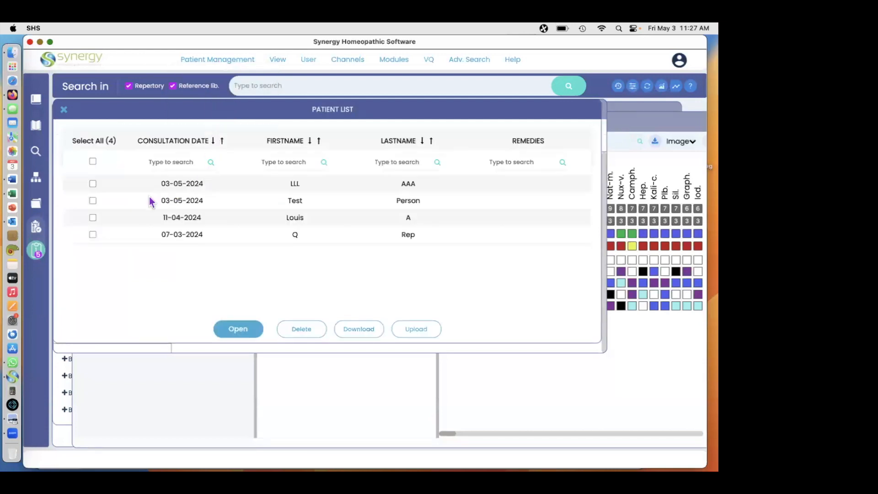
pyautogui.click(93, 201)
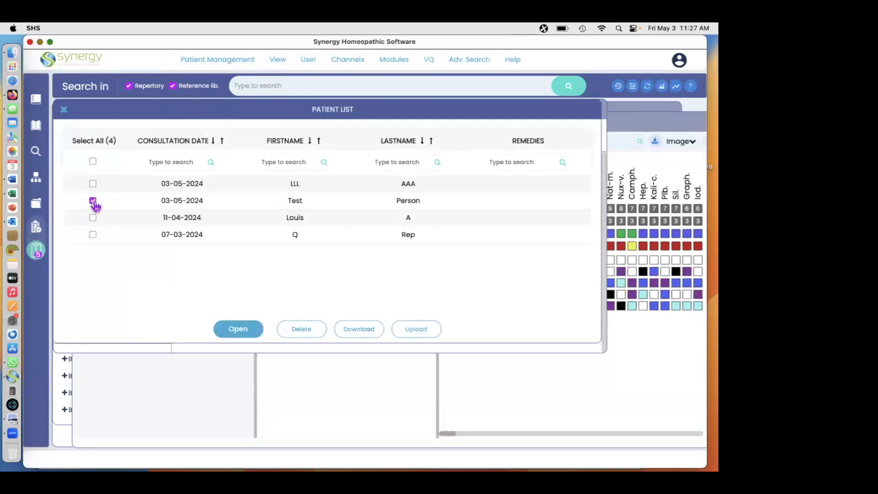
pyautogui.click(234, 330)
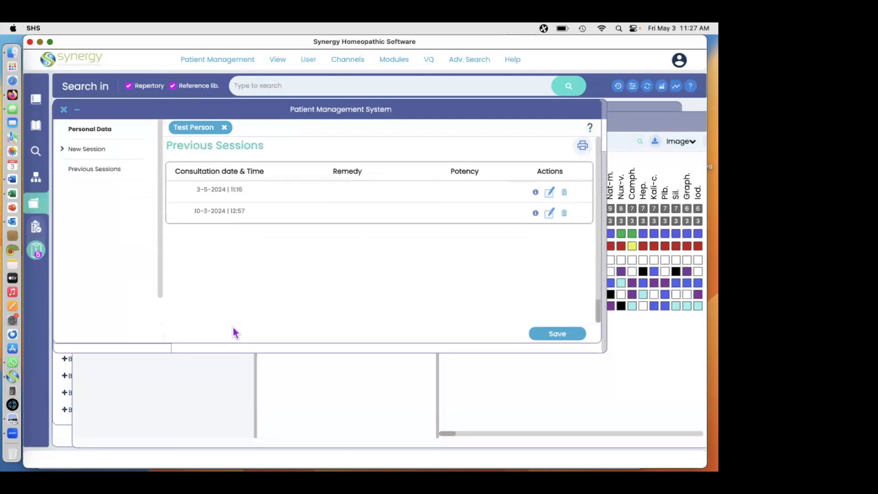
pyautogui.click(391, 194)
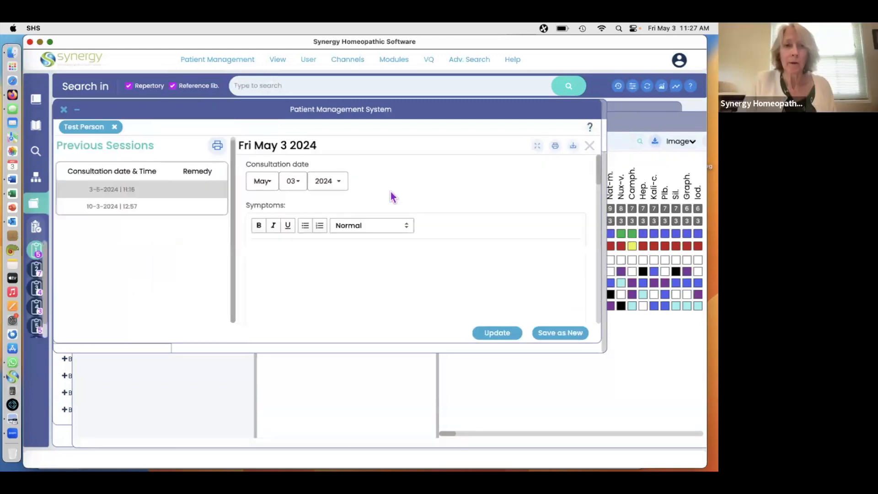
pyautogui.scroll(-10, 421, 226)
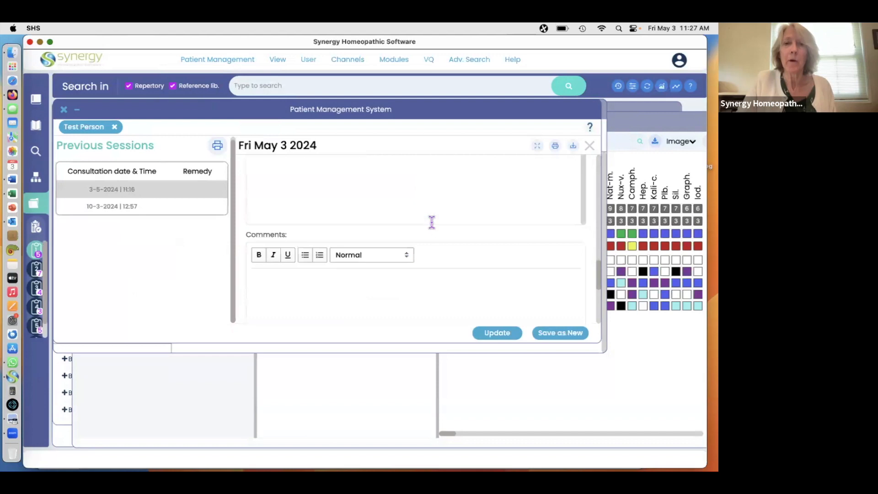
pyautogui.scroll(-3, 431, 223)
pyautogui.scroll(2, 434, 228)
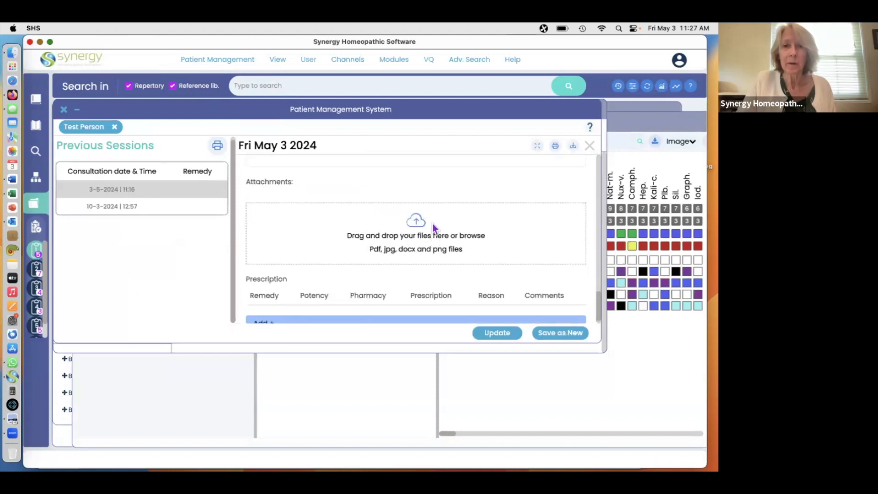
pyautogui.scroll(-3, 432, 224)
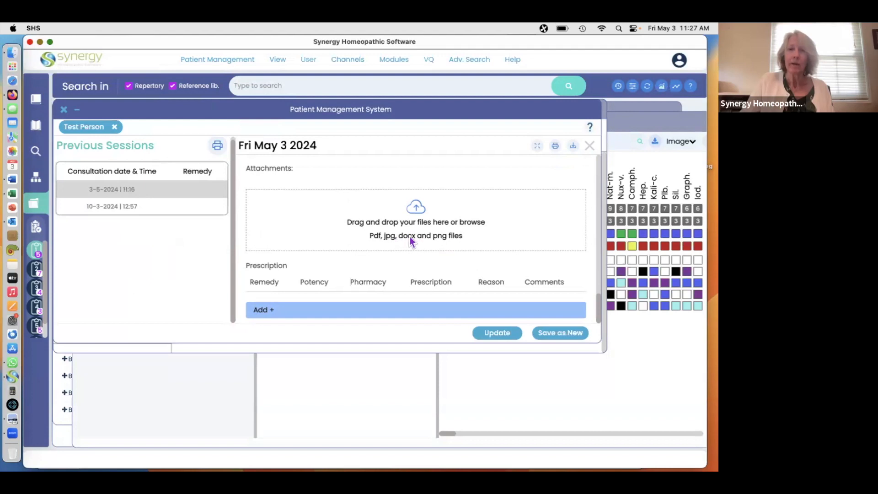
pyautogui.click(17, 183)
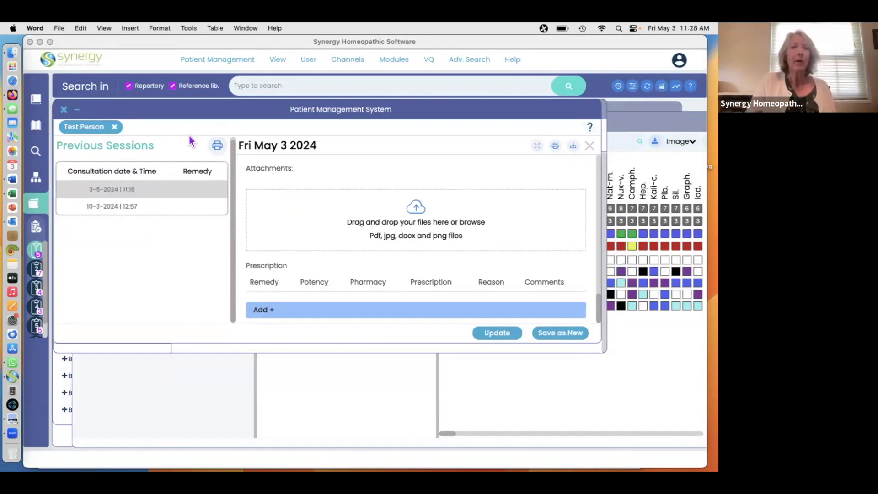
pyautogui.click(38, 103)
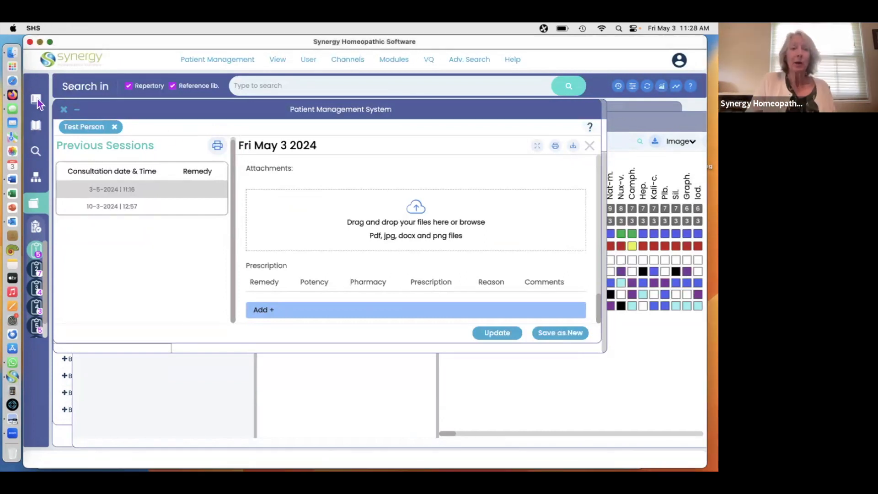
pyautogui.click(37, 102)
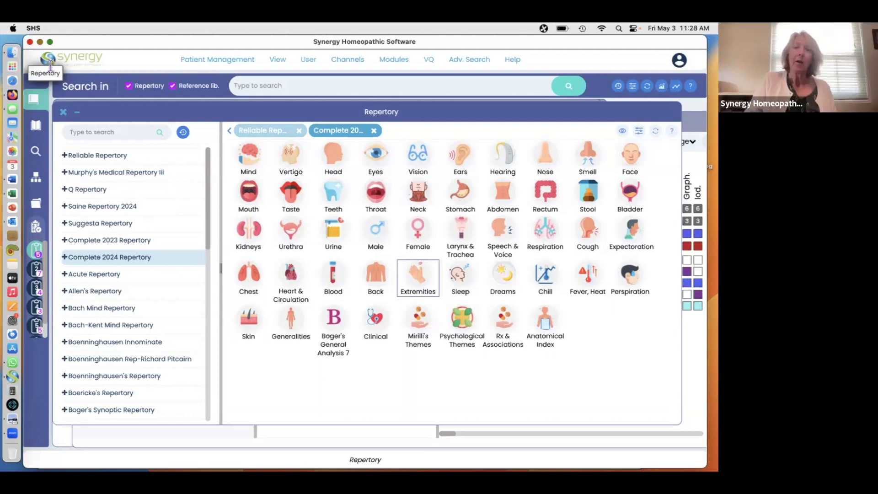
pyautogui.click(199, 59)
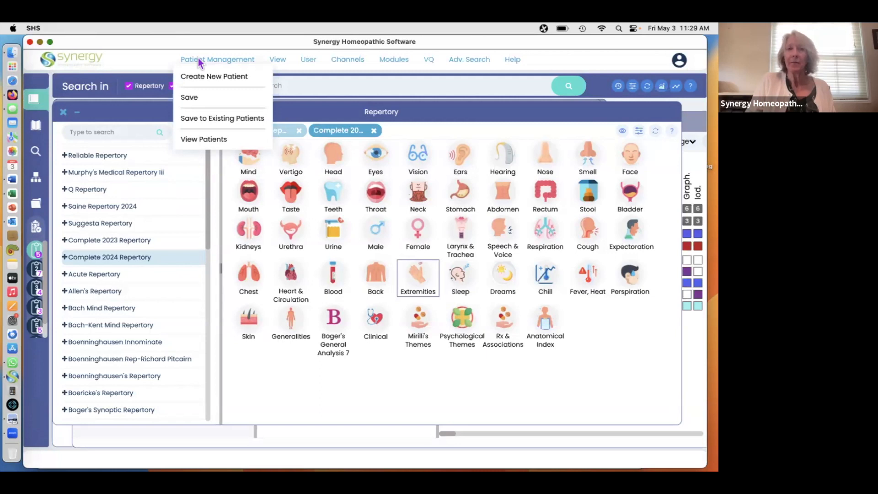
pyautogui.click(215, 55)
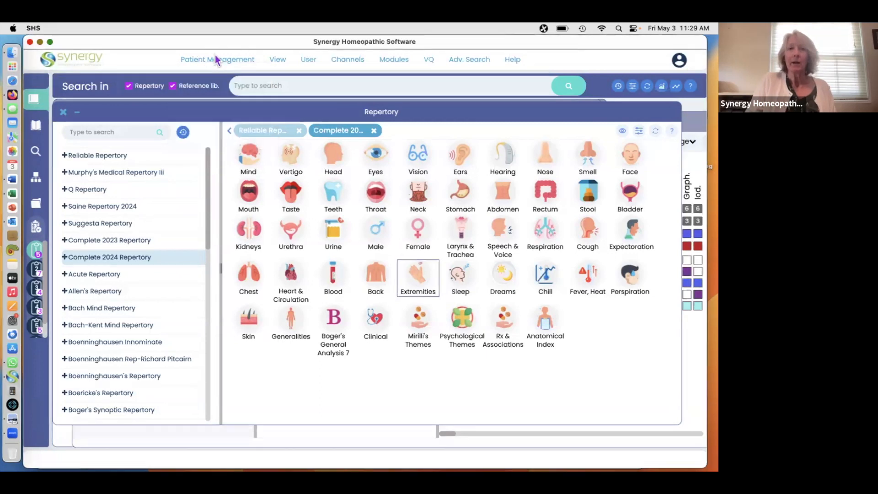
pyautogui.click(36, 203)
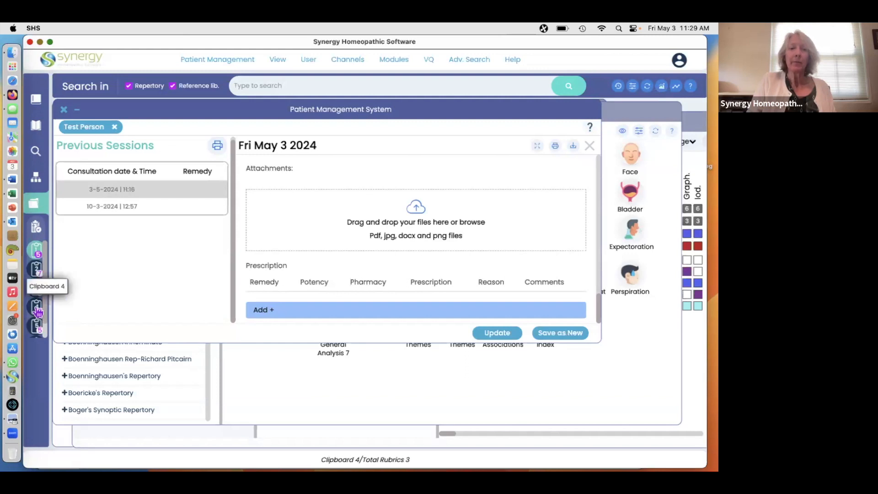
# Step: Make Mentals the active clipboard and add the Mind; Fear; Animals, of rubric from the Complete 2024 Repertory to it
pyautogui.click(39, 291)
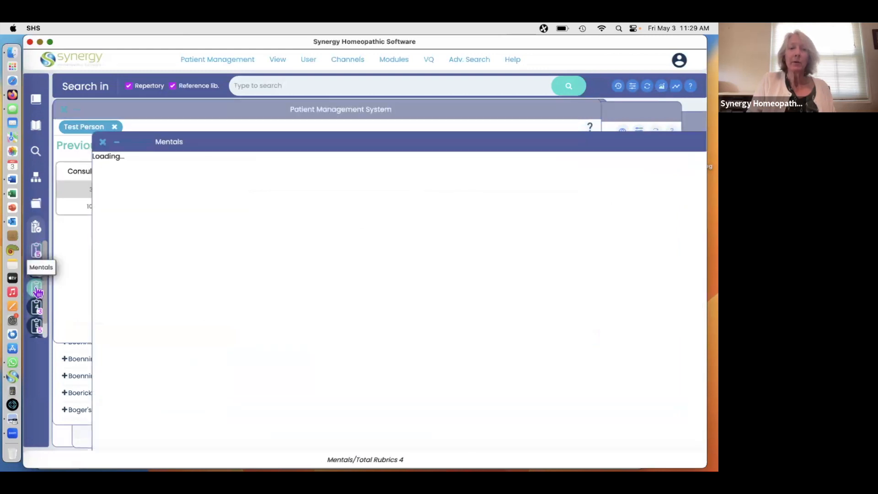
pyautogui.click(36, 103)
pyautogui.click(251, 153)
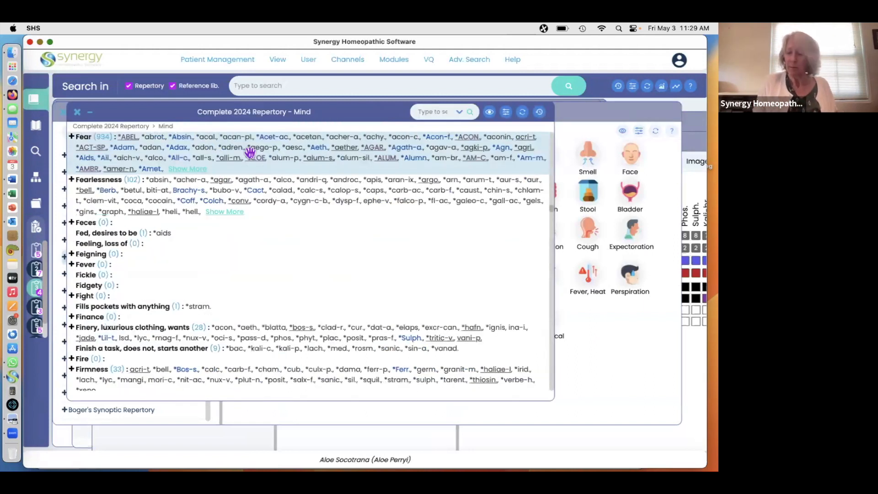
pyautogui.click(250, 152)
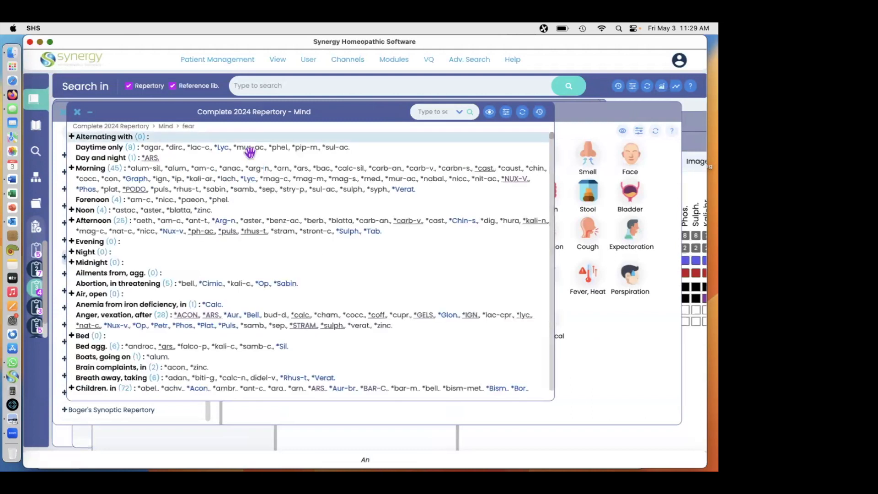
pyautogui.scroll(-5, 250, 152)
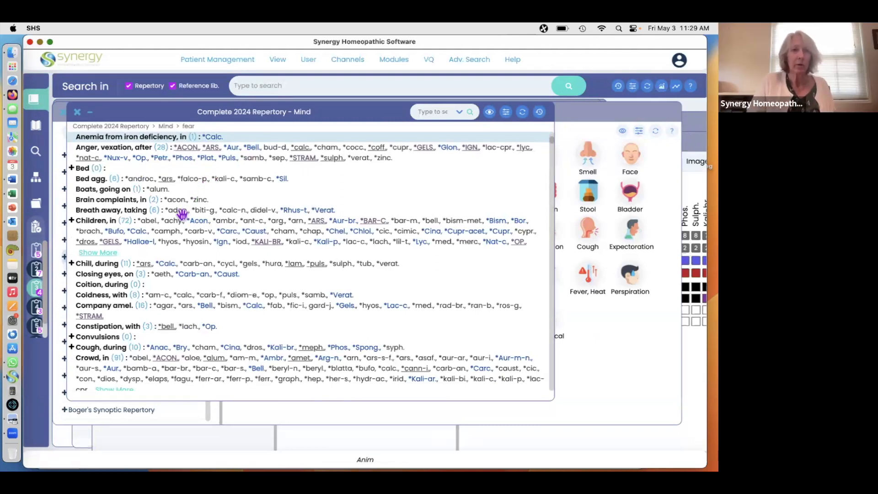
pyautogui.scroll(4, 183, 213)
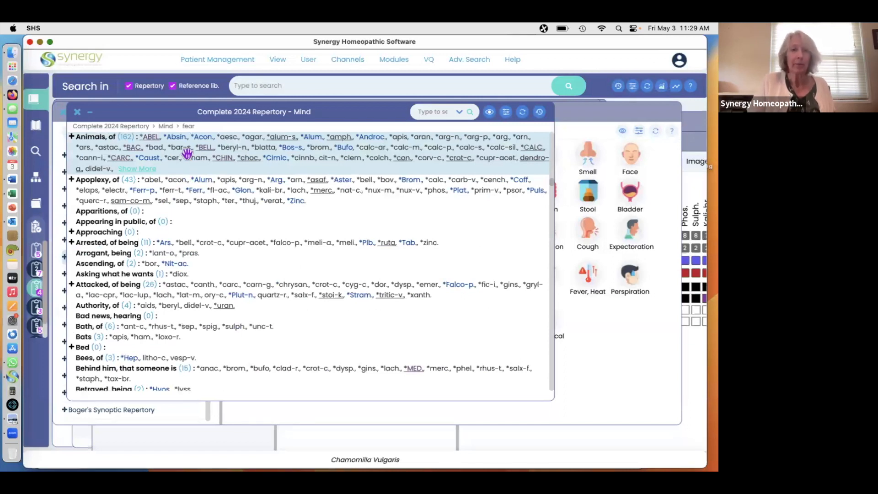
pyautogui.doubleClick(187, 154)
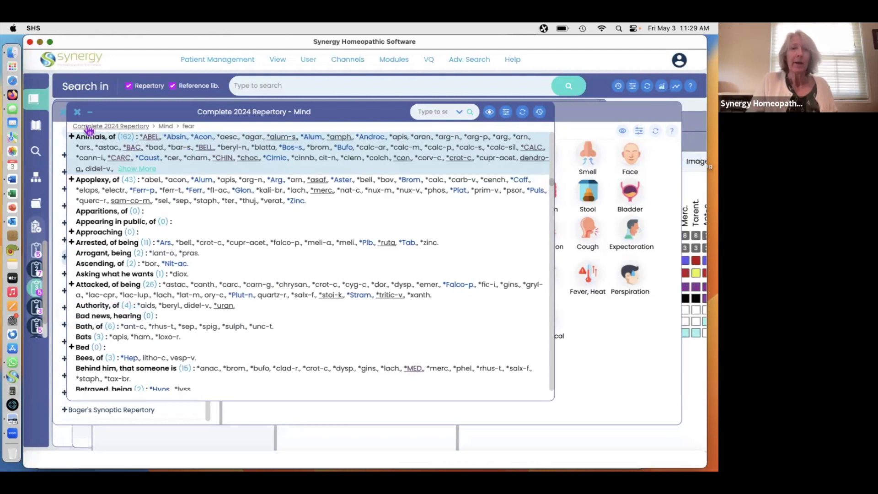
pyautogui.click(78, 113)
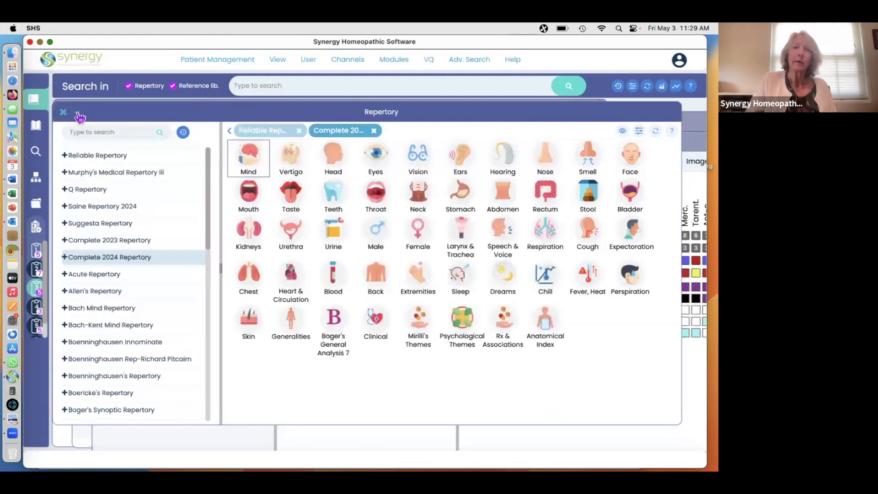
# Step: Update the patient's May 3 2024 session with Clipboards 2 through 6, leaving Clipboard 1 out
pyautogui.click(51, 204)
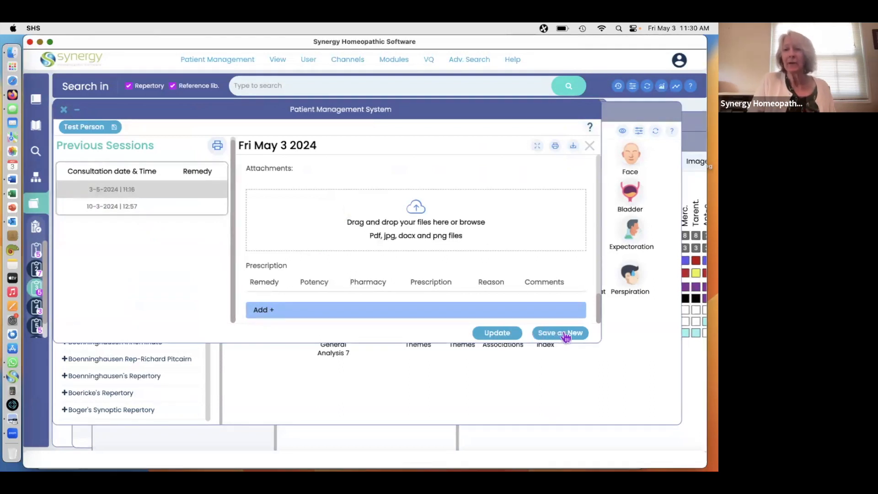
pyautogui.click(497, 333)
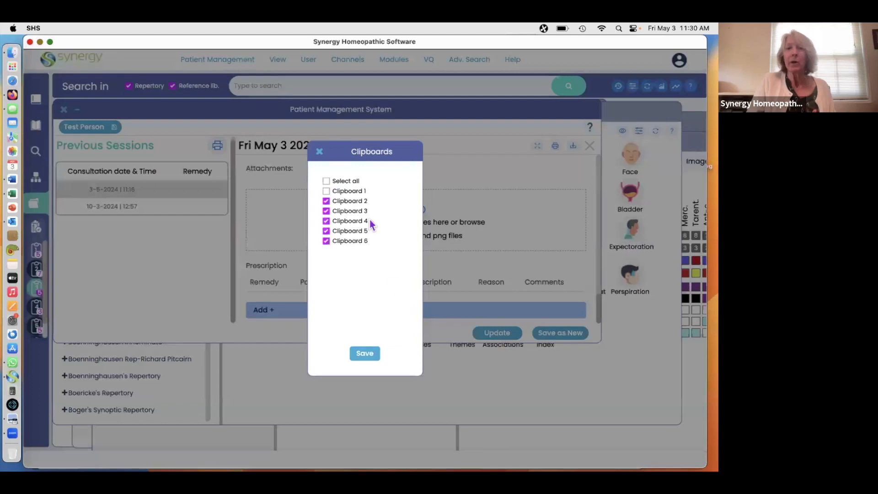
pyautogui.click(326, 191)
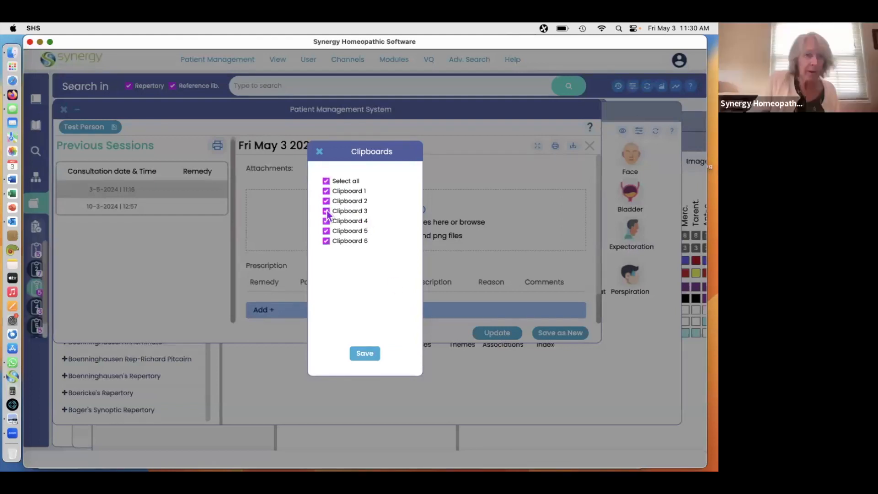
pyautogui.click(326, 191)
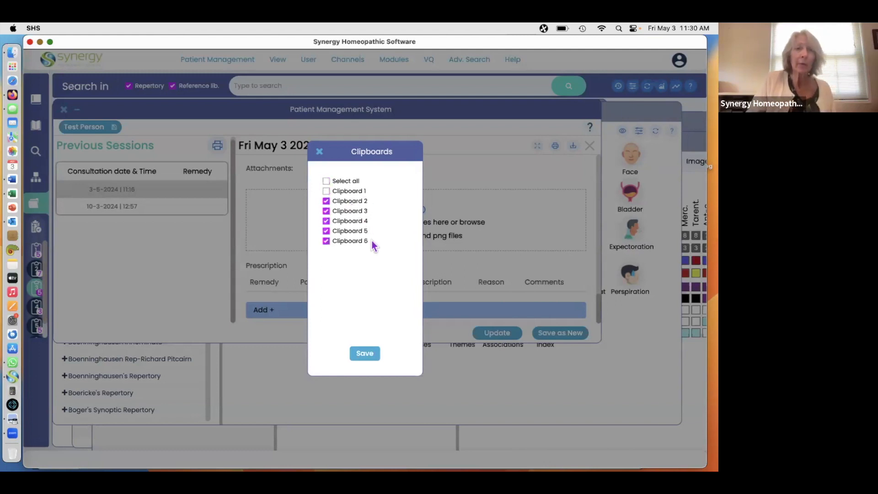
pyautogui.click(370, 352)
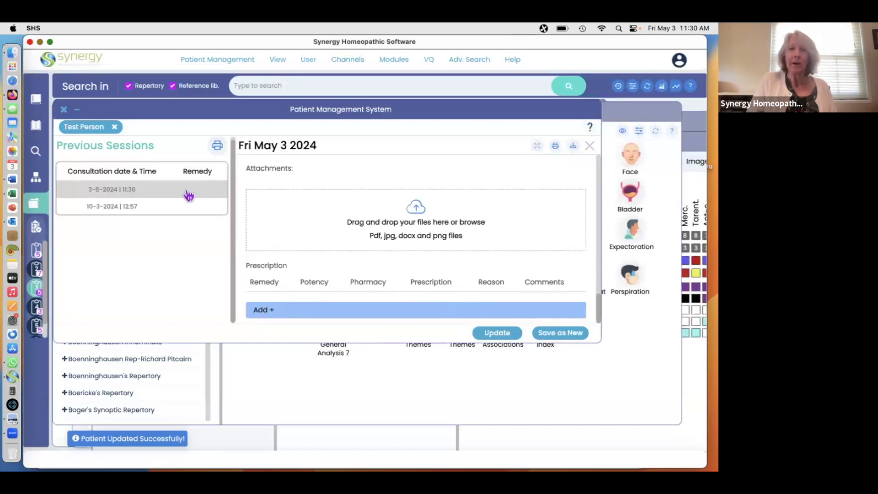
# Step: Save the May 3 2024 session as a new one with Clipboards 2 through 6, and delete the uppermost 3-5-2024 entry from the previous sessions
pyautogui.click(560, 335)
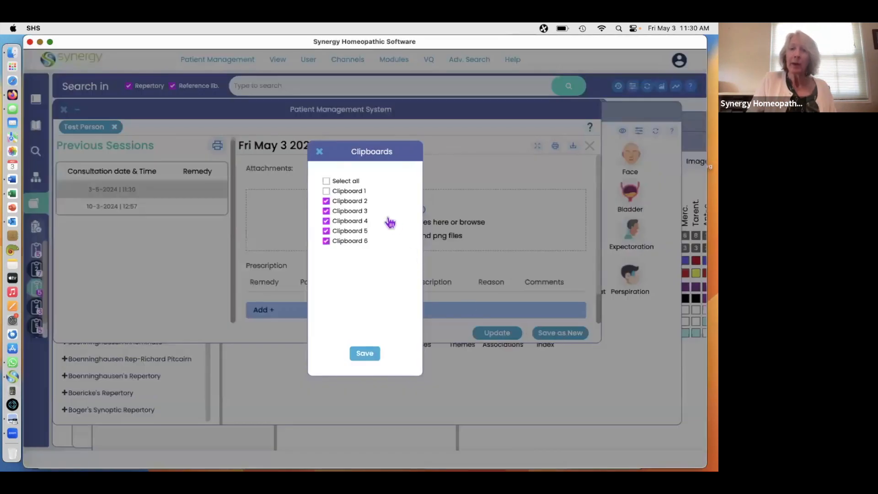
pyautogui.click(365, 353)
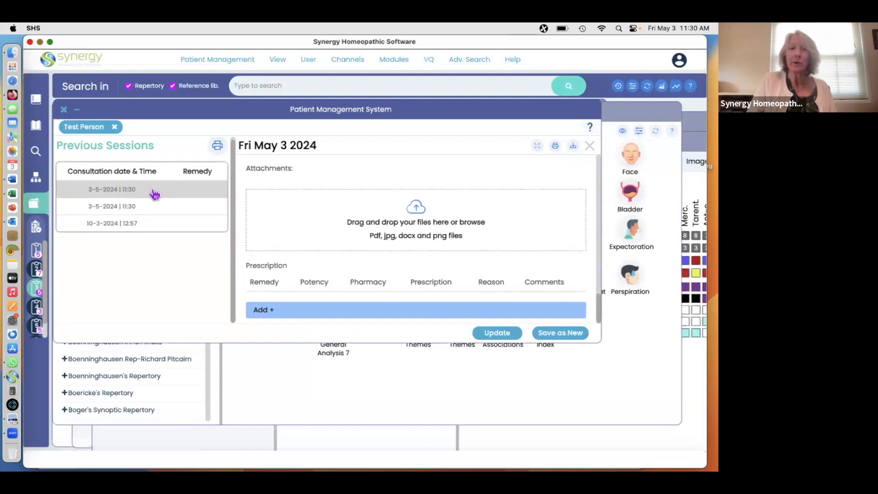
pyautogui.click(590, 146)
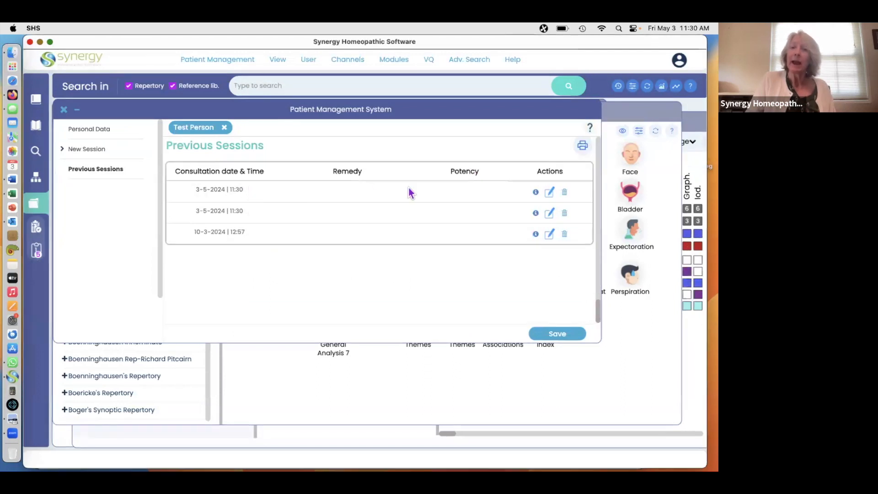
pyautogui.click(564, 192)
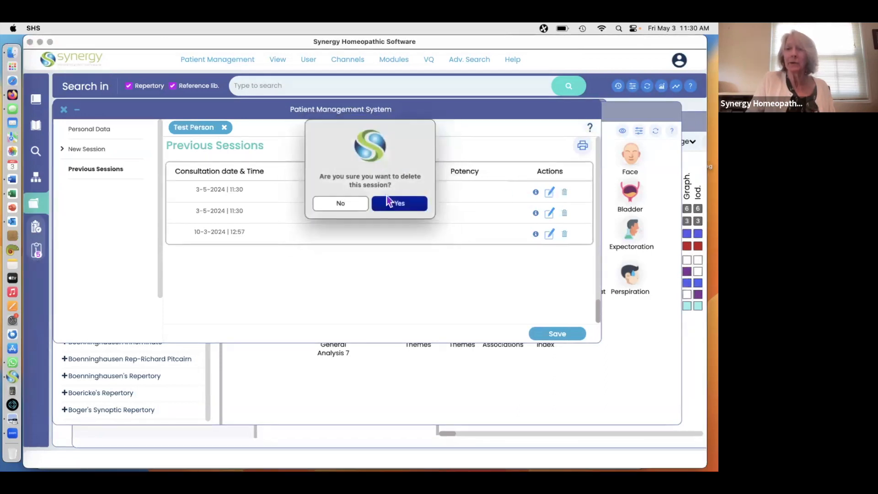
pyautogui.click(402, 202)
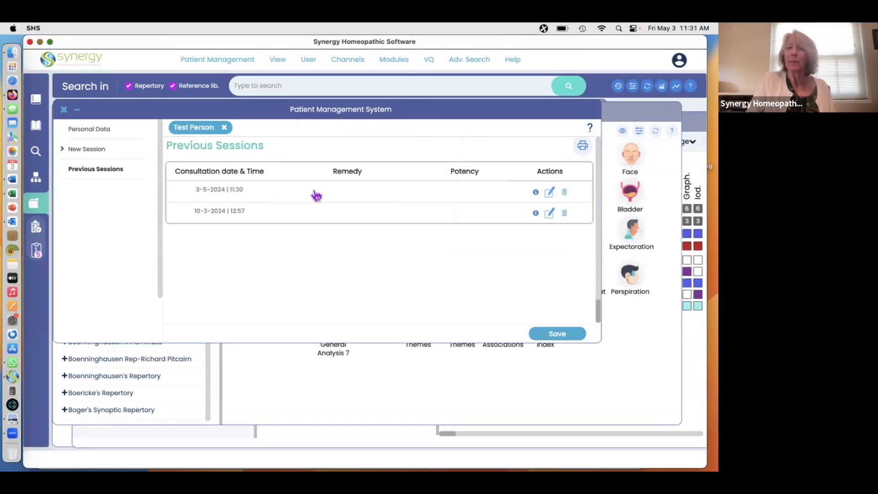
# Step: Open the remaining 3-5-2024 session and check the rubrics in its Mentals clipboard
pyautogui.click(339, 197)
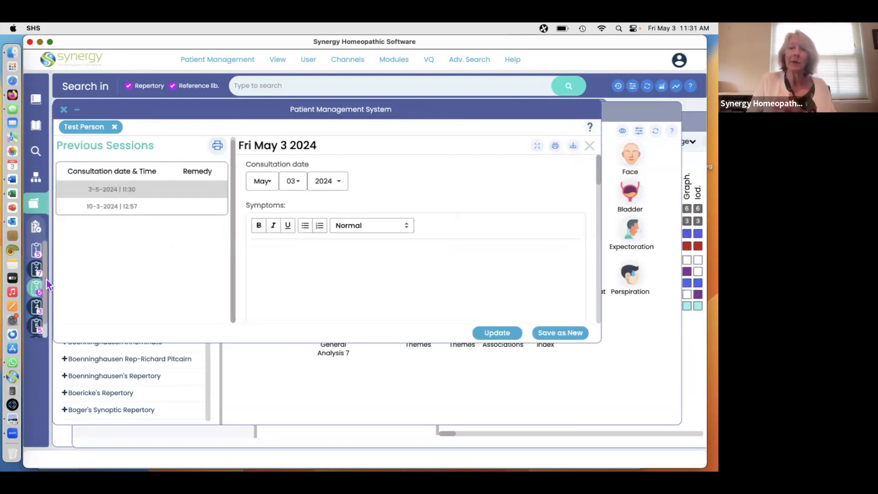
pyautogui.click(36, 287)
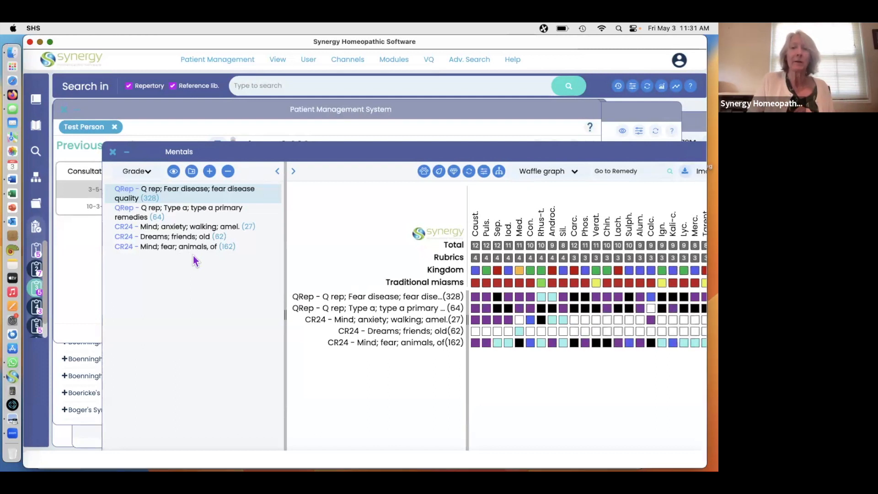
pyautogui.click(113, 153)
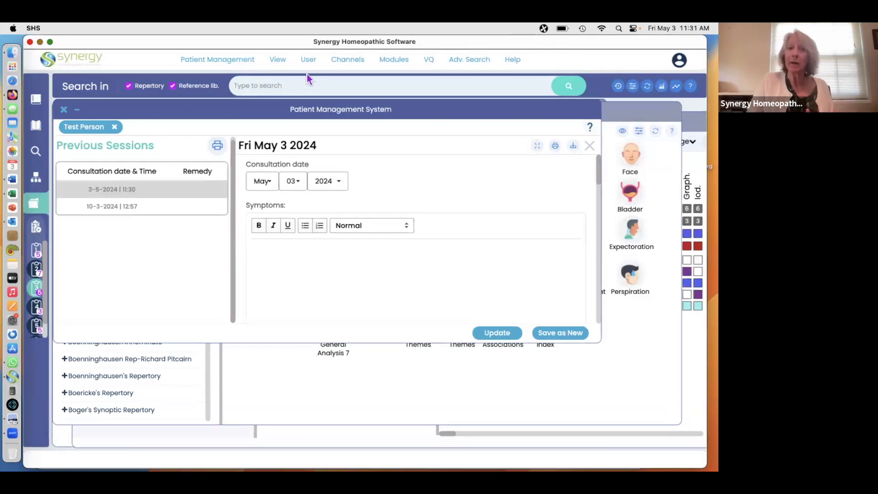
pyautogui.click(309, 59)
pyautogui.click(320, 99)
pyautogui.click(309, 61)
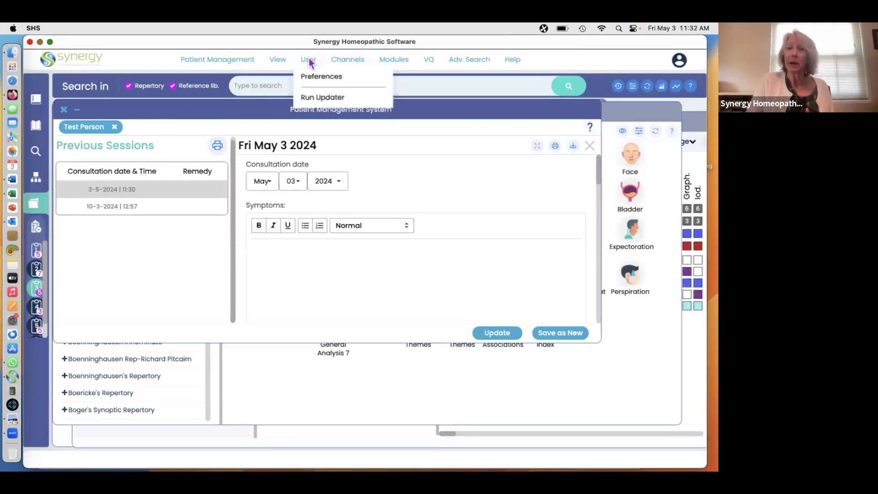
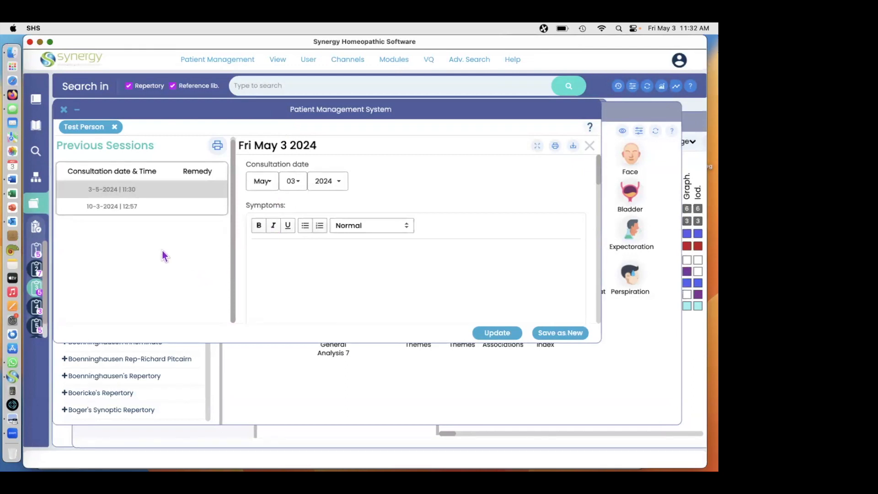
# Step: Set the repertory's general view settings for the Complete 2024 Repertory to No remedies
pyautogui.click(36, 102)
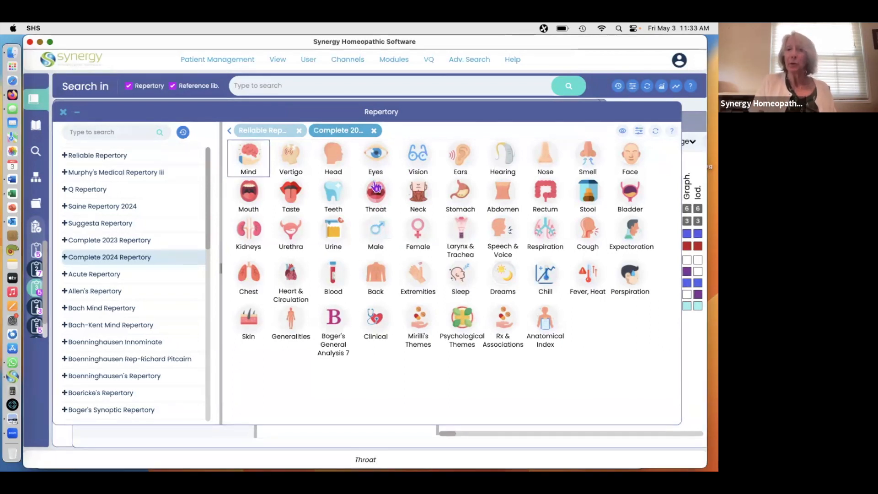
pyautogui.click(623, 133)
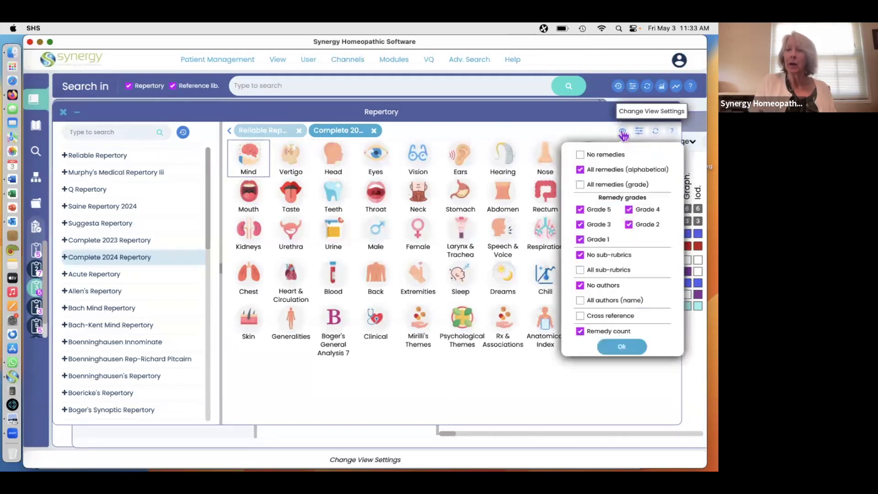
pyautogui.click(580, 156)
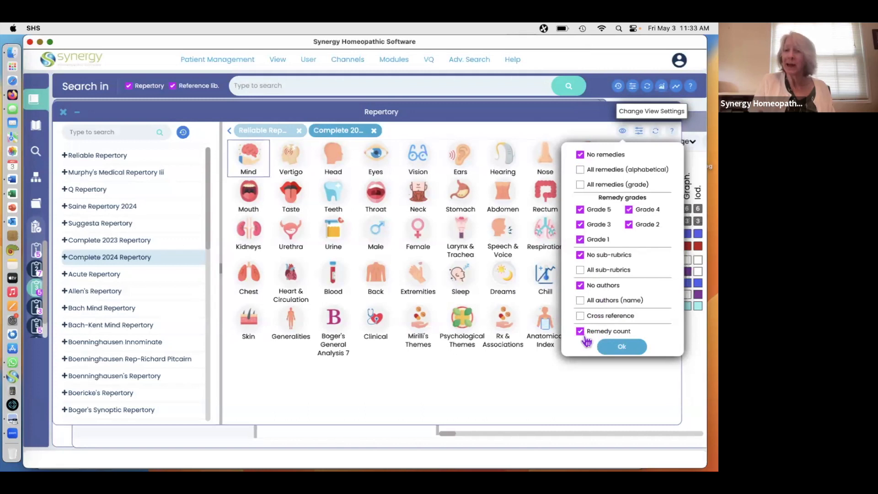
pyautogui.click(615, 347)
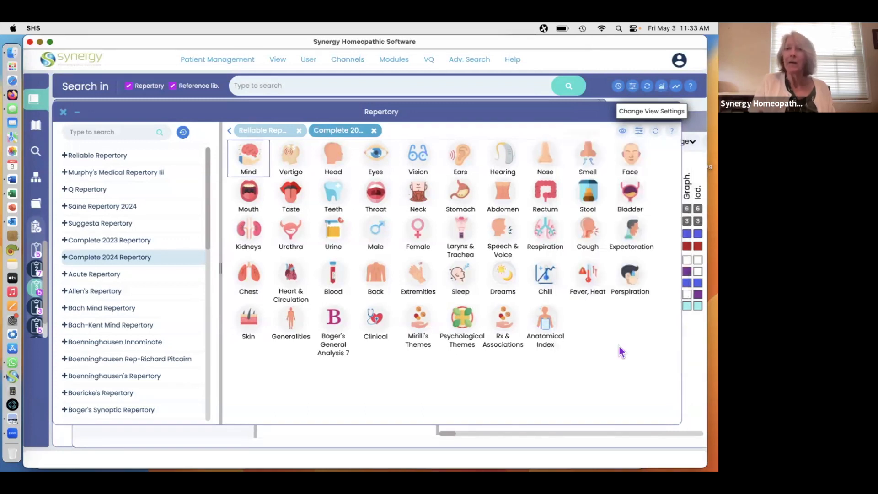
# Step: Switch the Eyes chapter's view to All remedies (alphabetical), and open the Vertigo chapter to compare its view
pyautogui.click(378, 156)
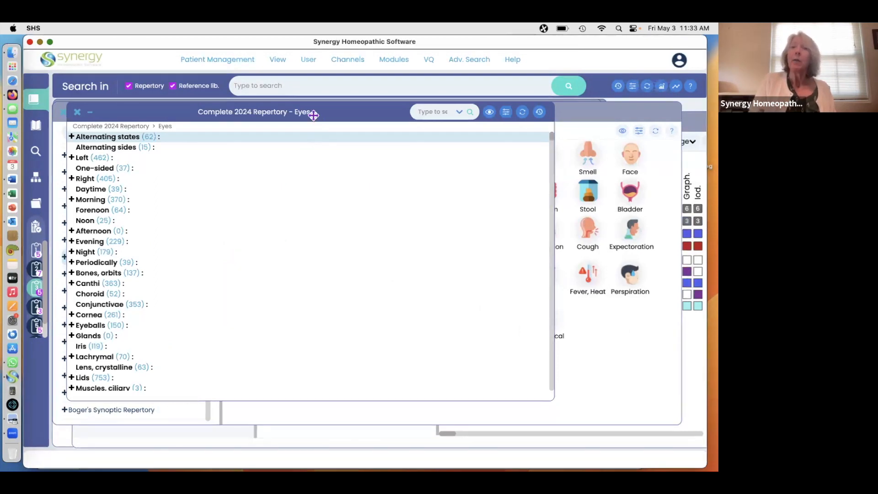
pyautogui.click(489, 114)
pyautogui.click(447, 151)
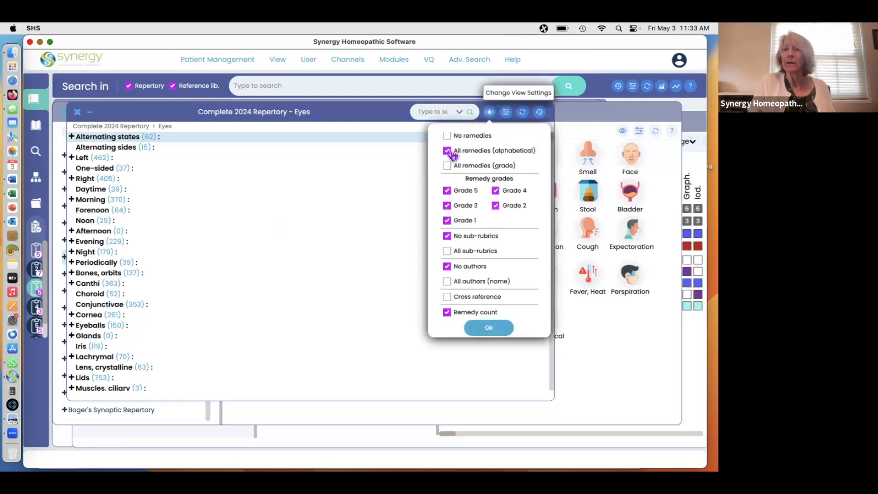
pyautogui.click(482, 329)
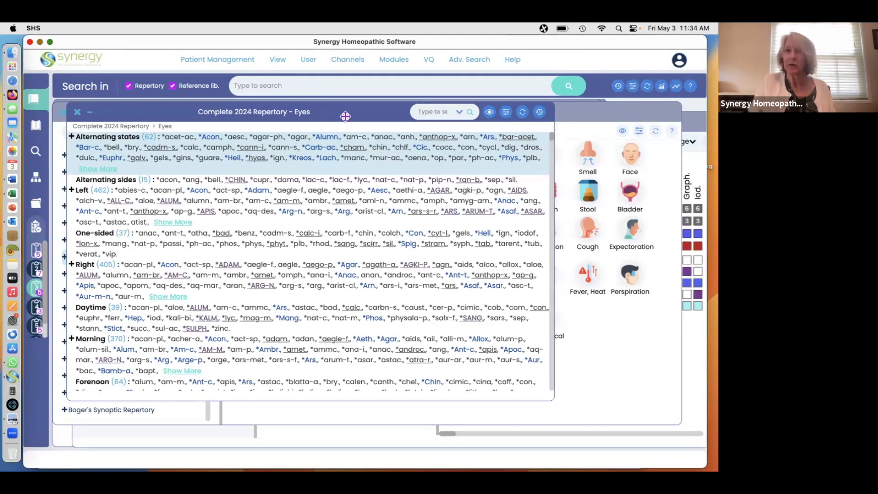
pyautogui.click(77, 113)
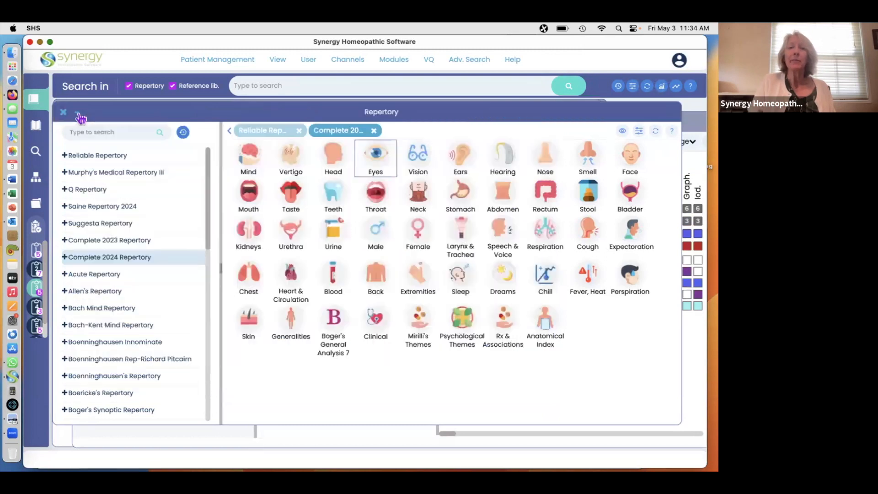
pyautogui.click(290, 154)
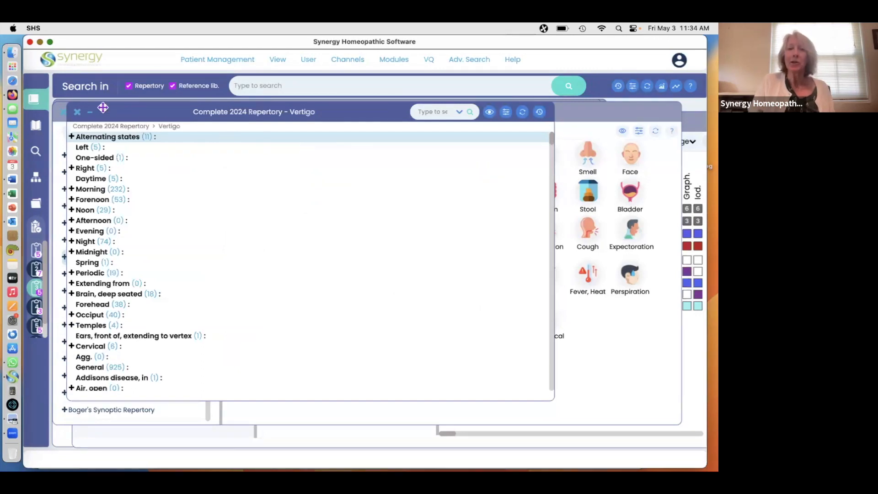
pyautogui.click(77, 112)
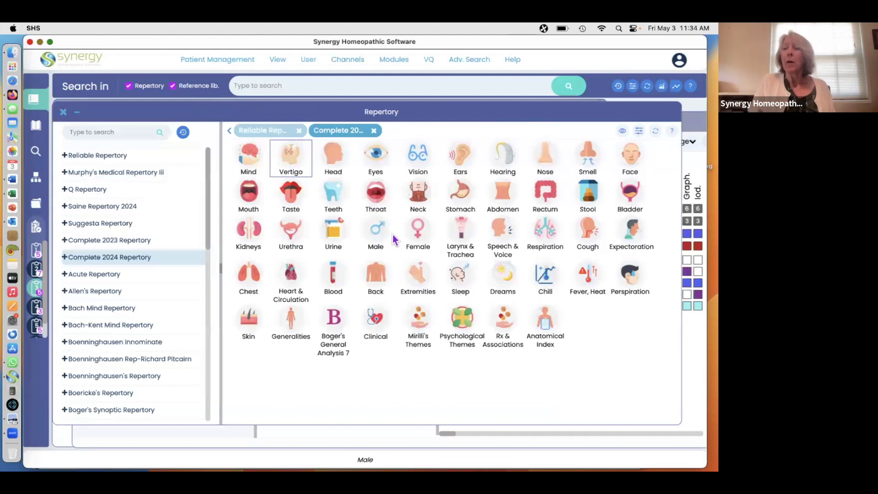
# Step: Set the repertory's general view to All remedies (alphabetical), and open the Teeth chapter to check the display
pyautogui.click(622, 133)
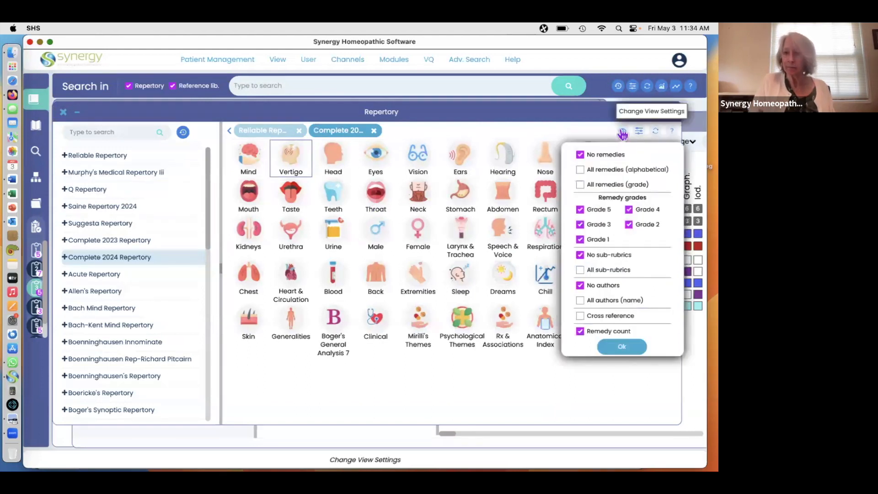
pyautogui.click(580, 170)
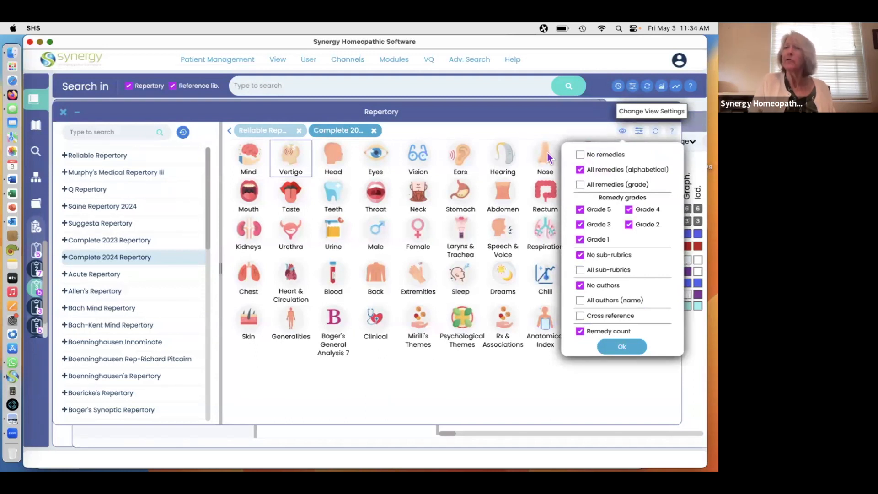
pyautogui.click(619, 345)
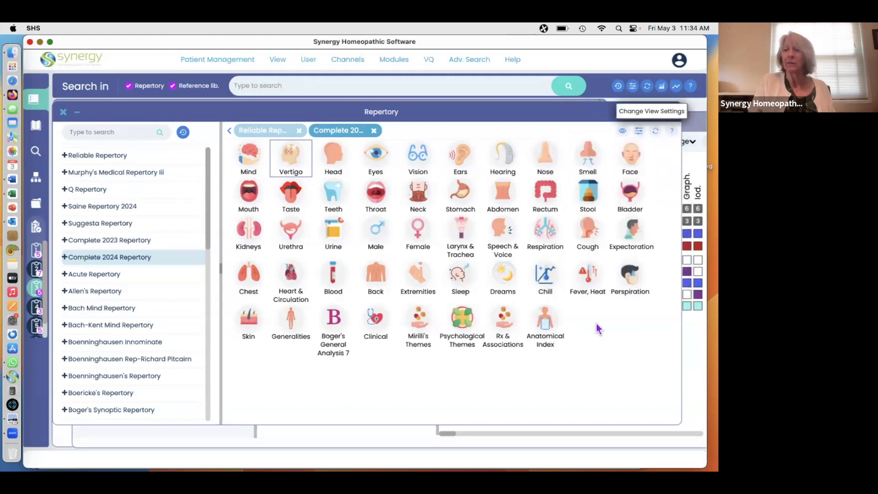
pyautogui.click(334, 191)
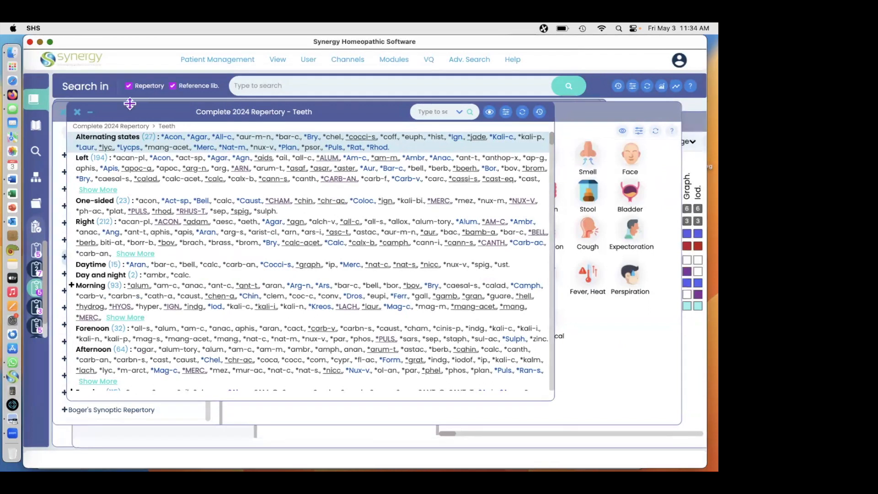
pyautogui.click(77, 113)
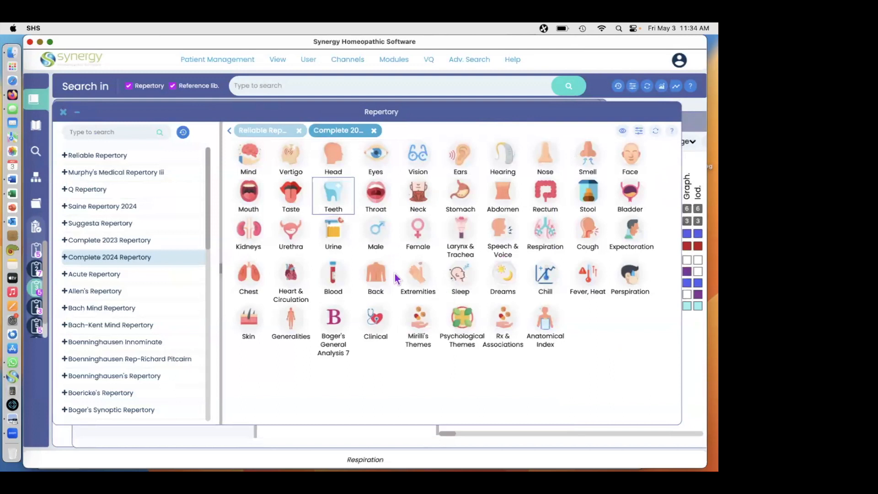
# Step: Review the repertory's view settings and the remedy display in the Ears chapter without changing any options
pyautogui.click(622, 133)
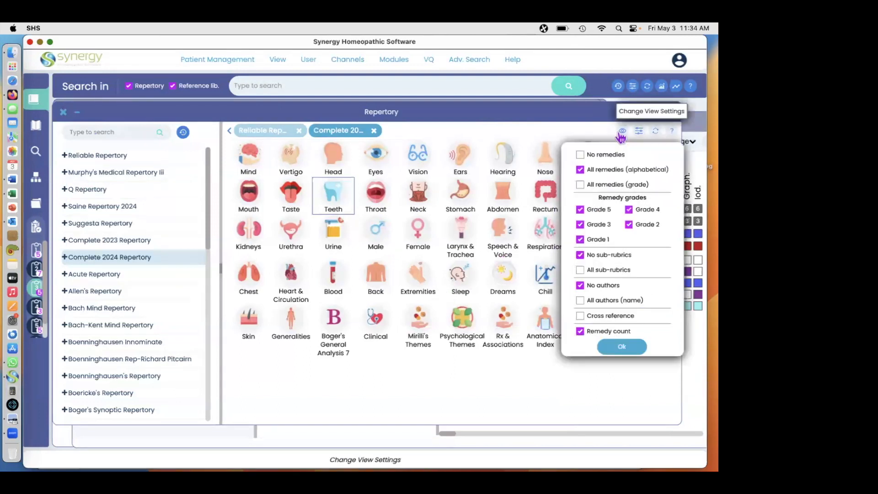
pyautogui.click(462, 157)
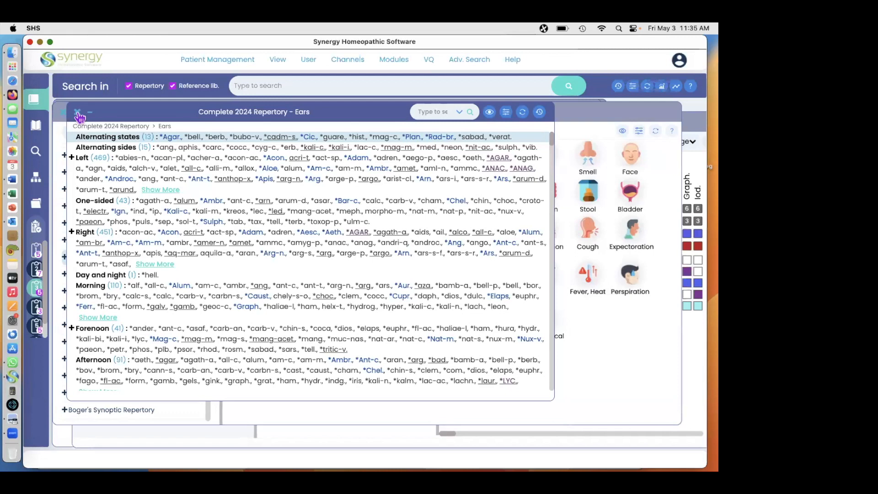
pyautogui.click(78, 112)
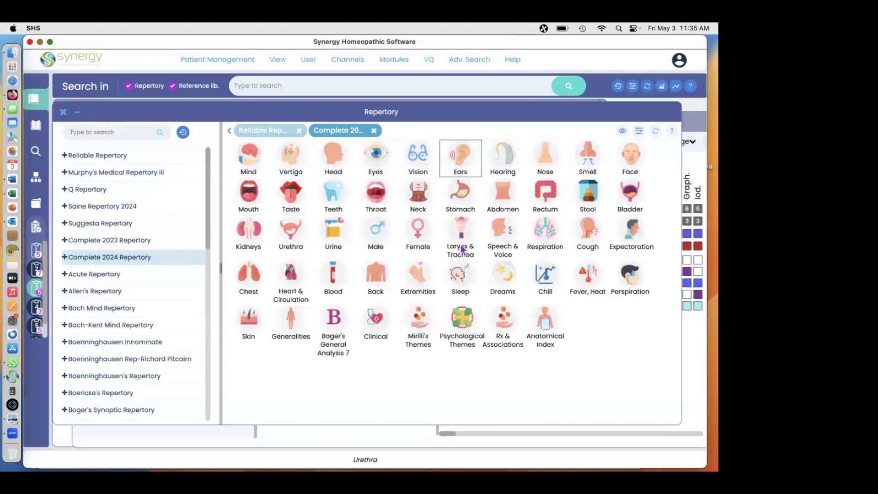
pyautogui.click(622, 131)
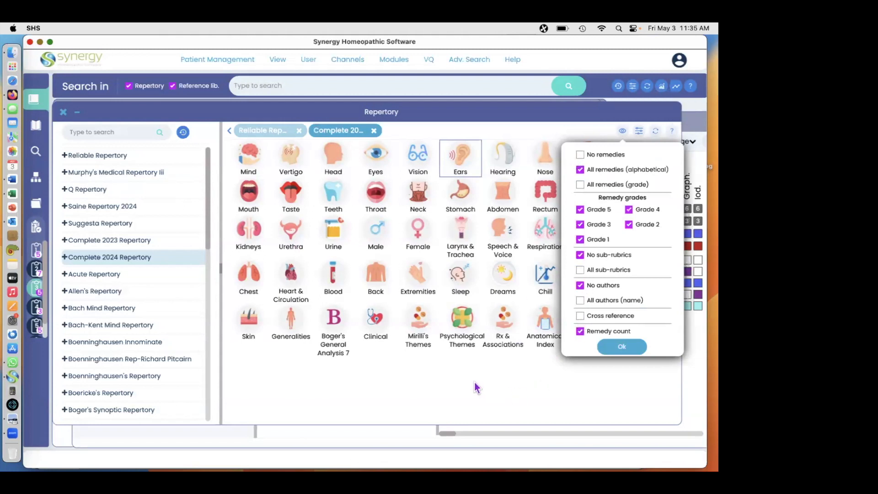
pyautogui.click(427, 383)
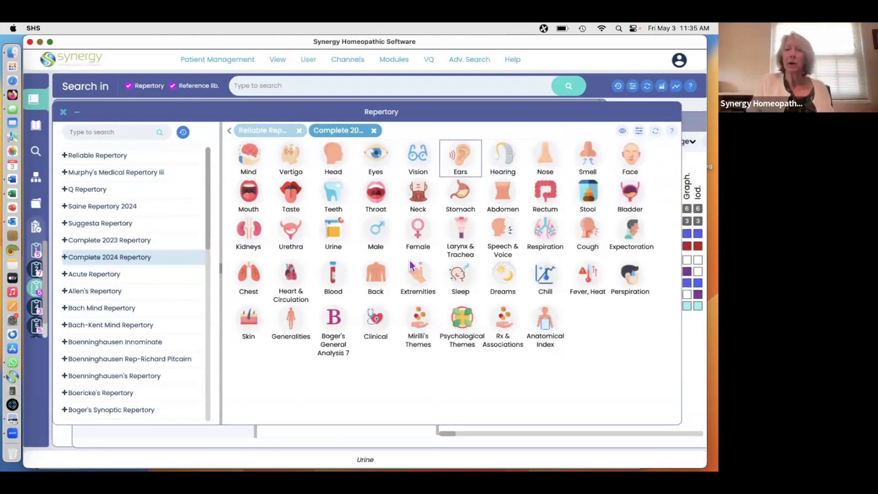
# Step: Open the Kidneys section under K in Murphy's Medical Repertory III to check its remedy display, then close it and collapse the repertory lists
pyautogui.click(77, 190)
pyautogui.click(101, 174)
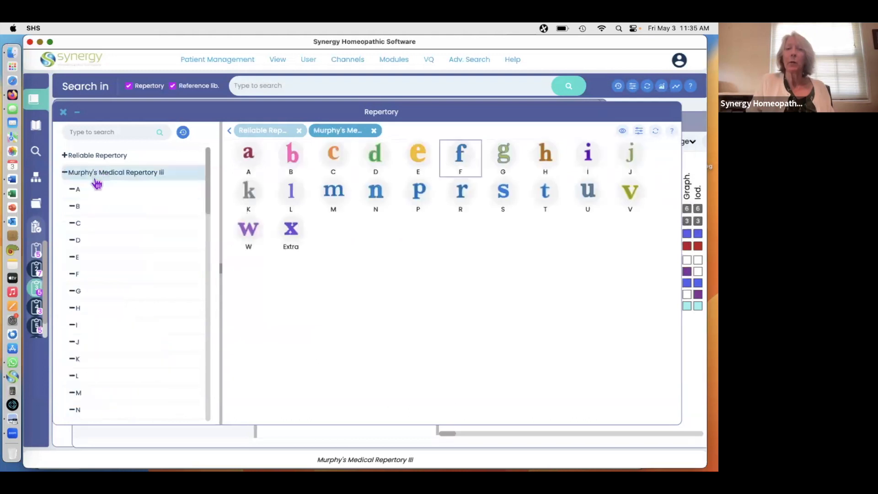
pyautogui.click(249, 192)
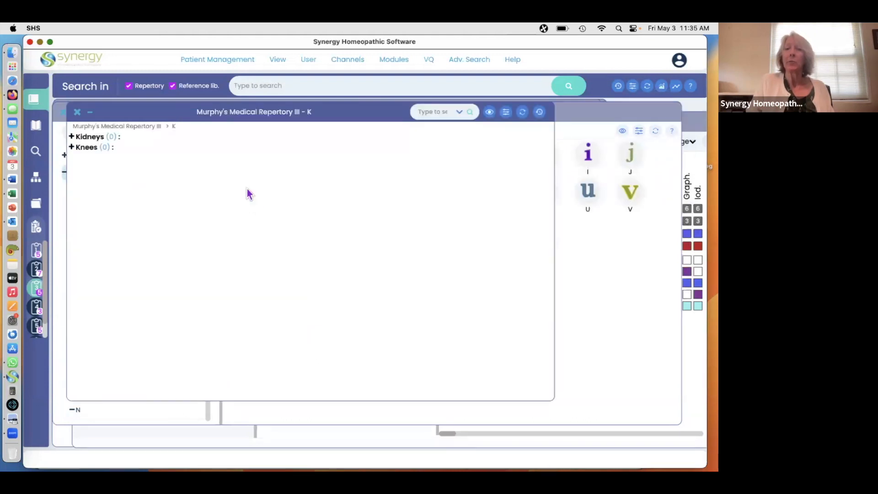
pyautogui.click(77, 113)
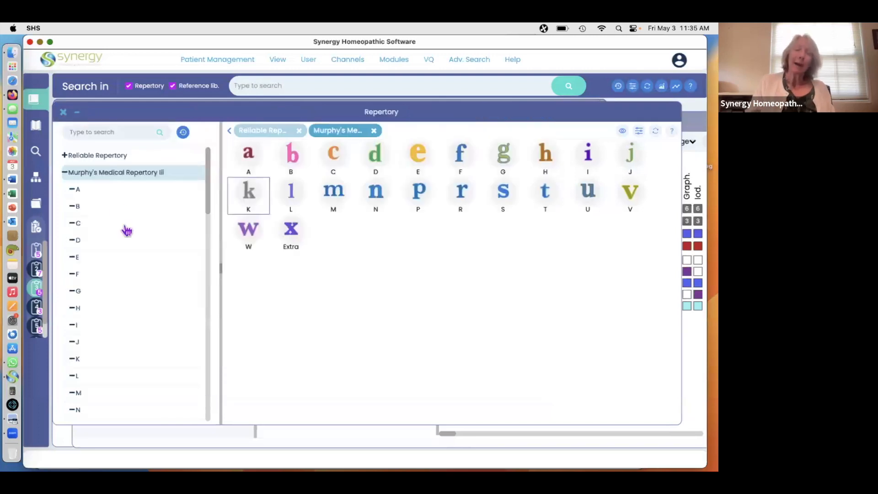
pyautogui.click(249, 194)
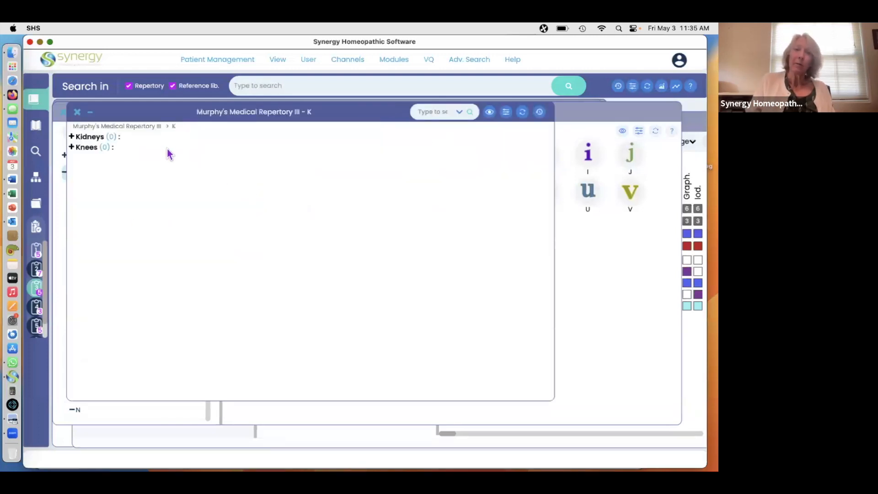
pyautogui.click(93, 138)
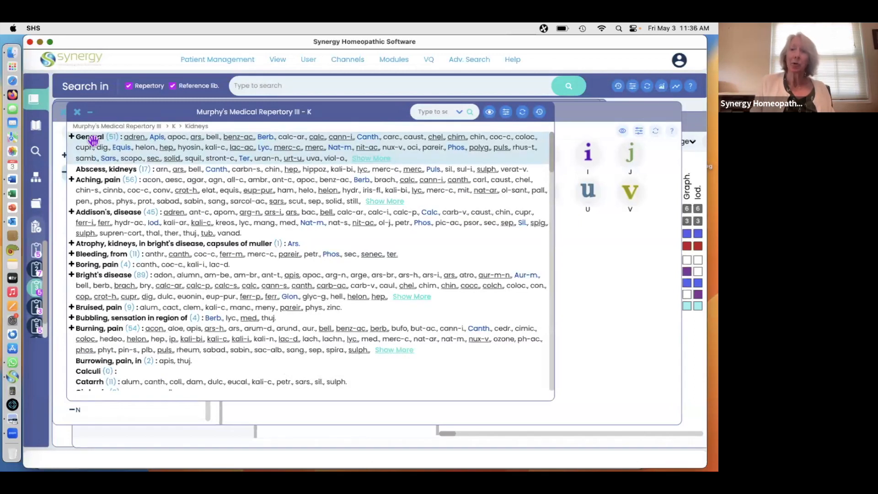
pyautogui.click(77, 112)
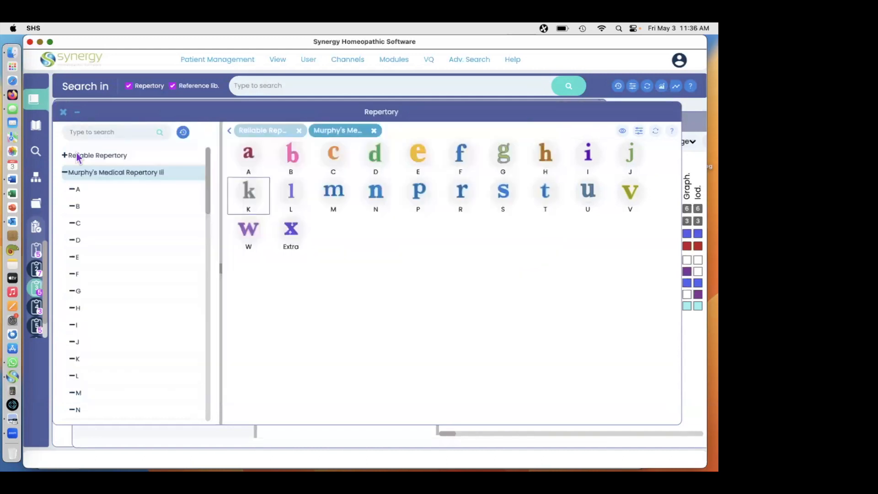
pyautogui.click(65, 174)
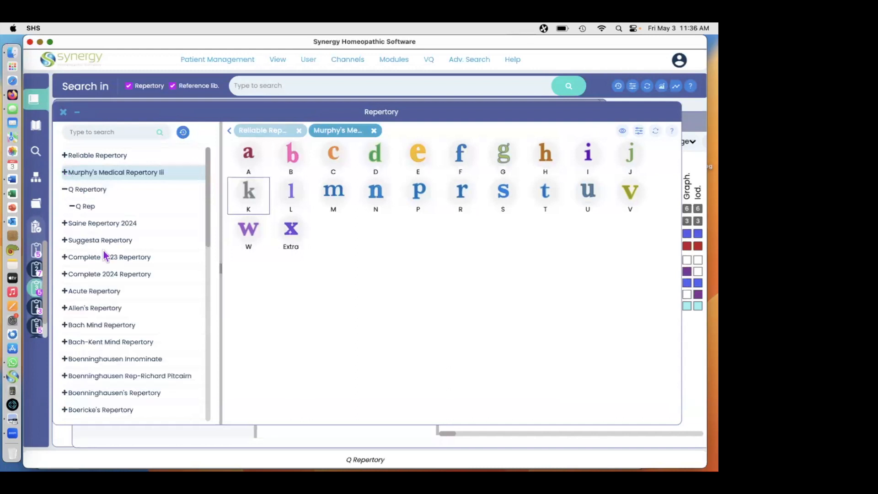
pyautogui.click(65, 190)
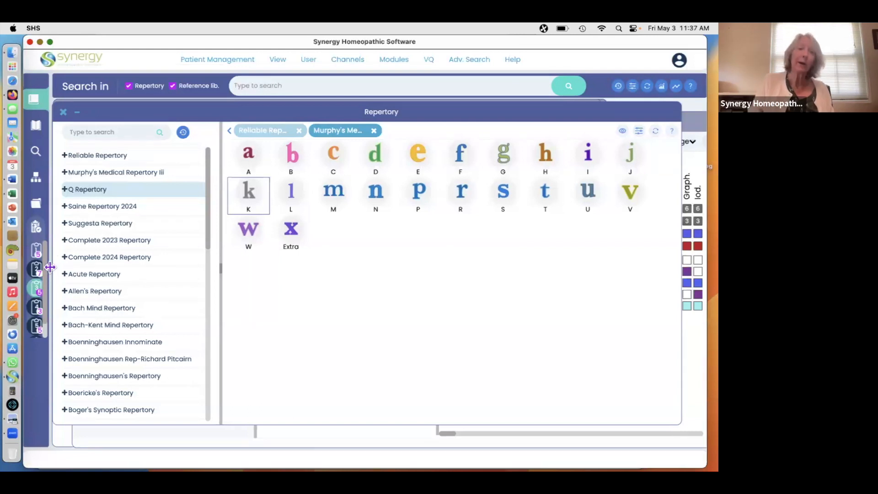
# Step: Compare the GI SX and Mentals clipboards side by side, and close the comparison
pyautogui.doubleClick(38, 230)
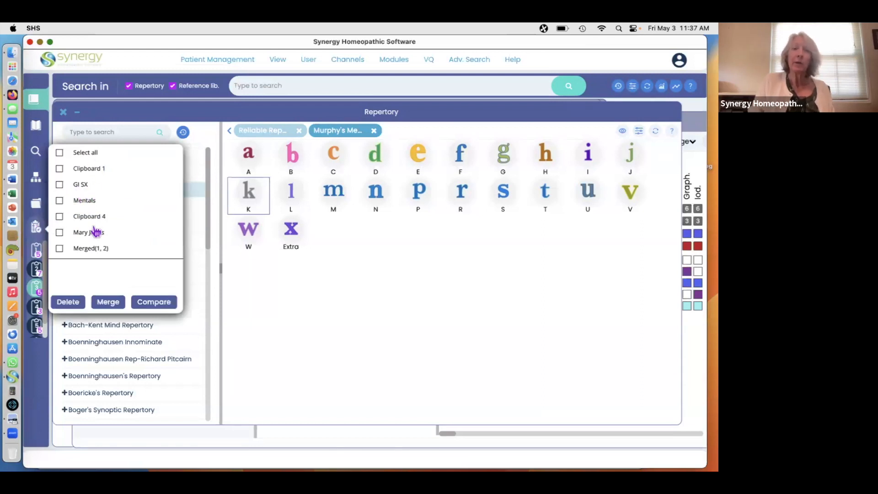
pyautogui.click(59, 184)
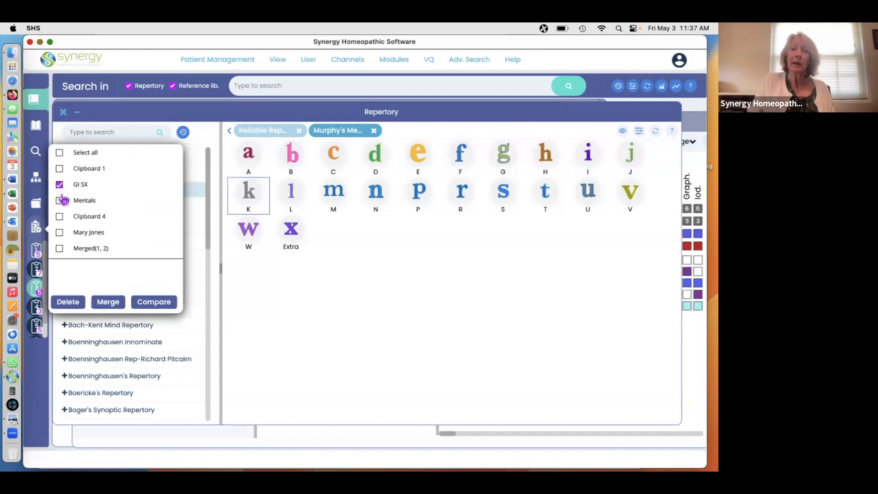
pyautogui.click(60, 201)
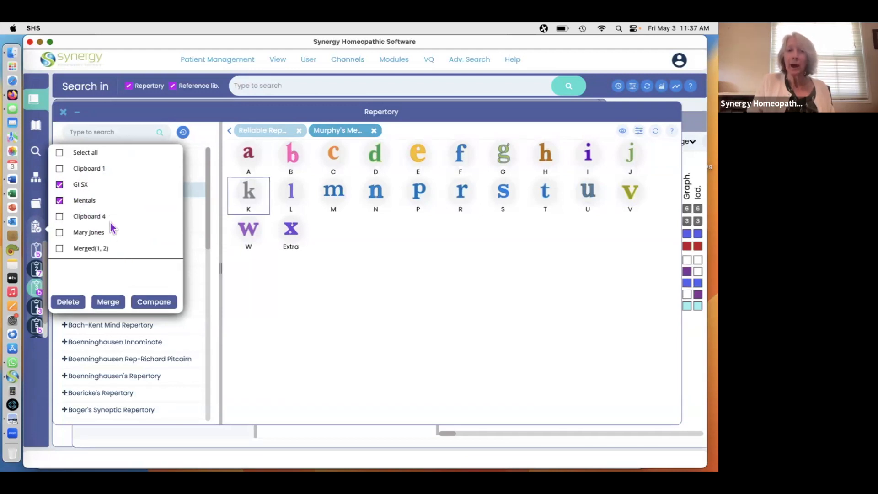
pyautogui.click(154, 302)
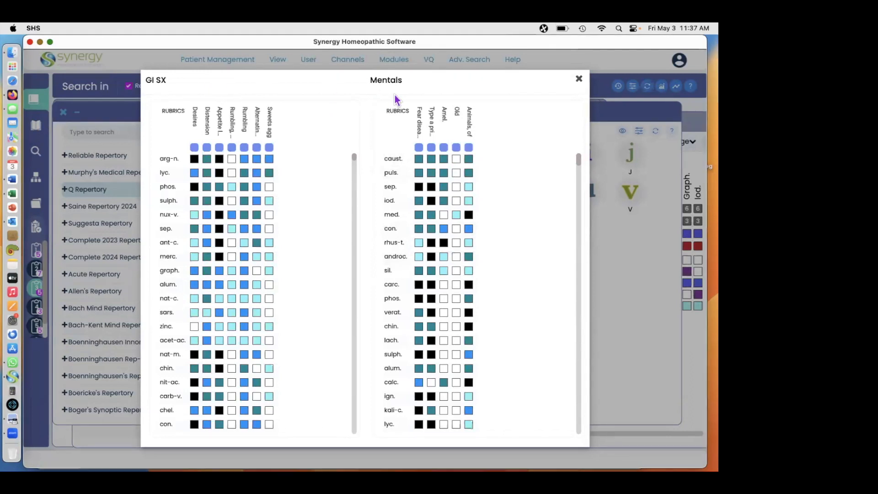
pyautogui.click(579, 80)
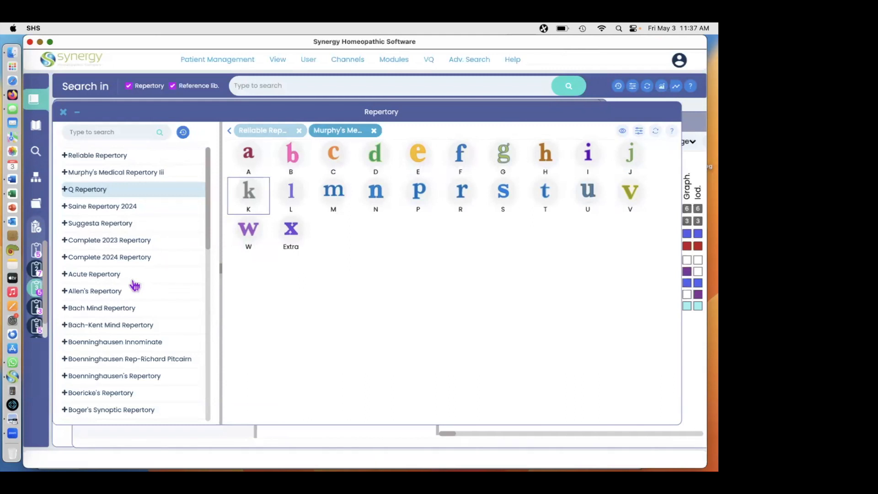
# Step: Open Clipboard 1 and bring up the comparison of the GI SX and Mentals clipboards again
pyautogui.click(37, 251)
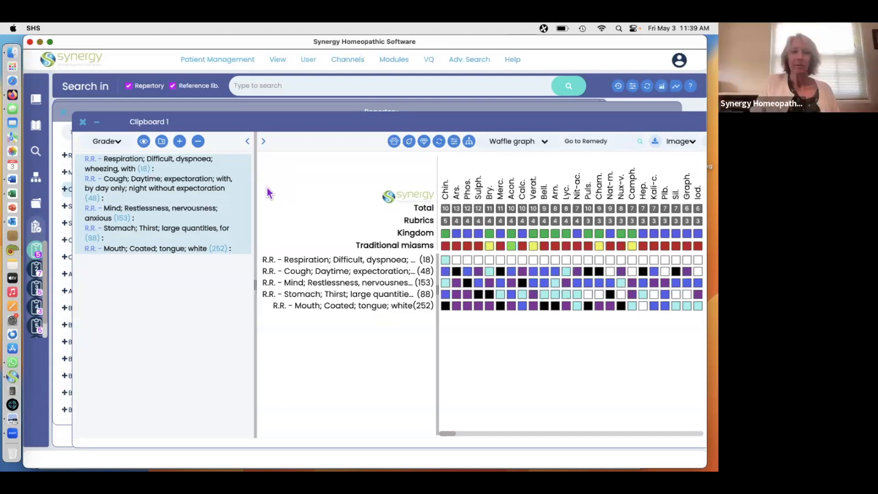
pyautogui.doubleClick(36, 229)
pyautogui.click(60, 184)
pyautogui.click(60, 200)
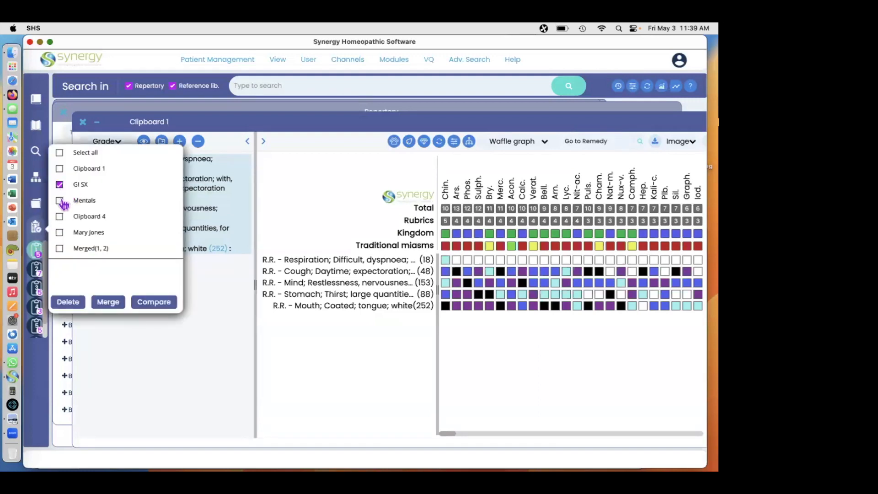
pyautogui.click(154, 303)
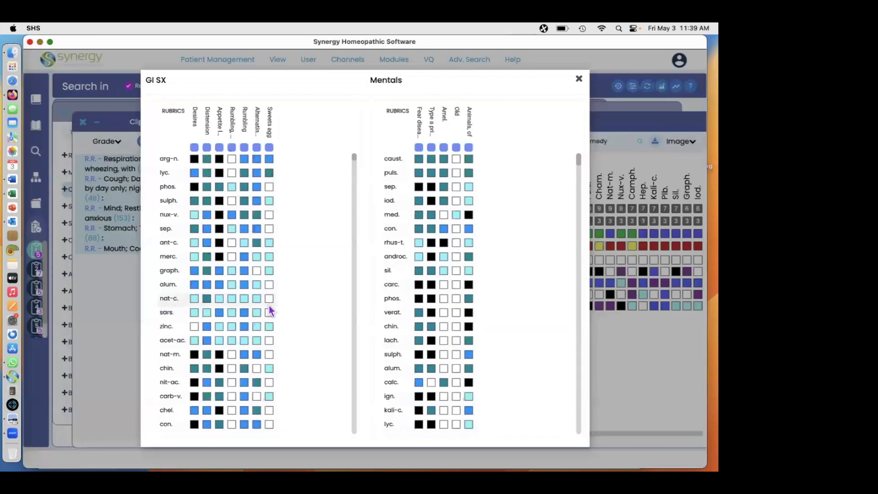
# Step: Examine the remedy lists of both compared clipboards independently of each other, and close the comparison
pyautogui.scroll(-3, 304, 323)
pyautogui.scroll(3, 303, 324)
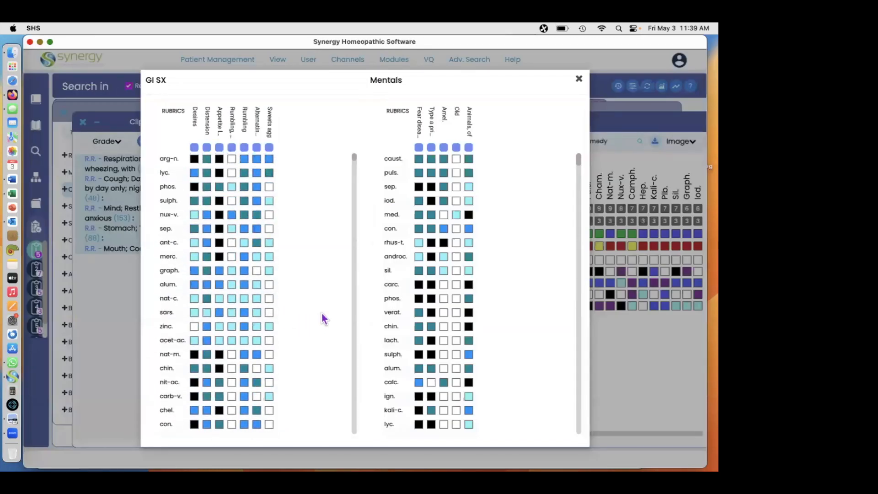
pyautogui.scroll(-3, 437, 313)
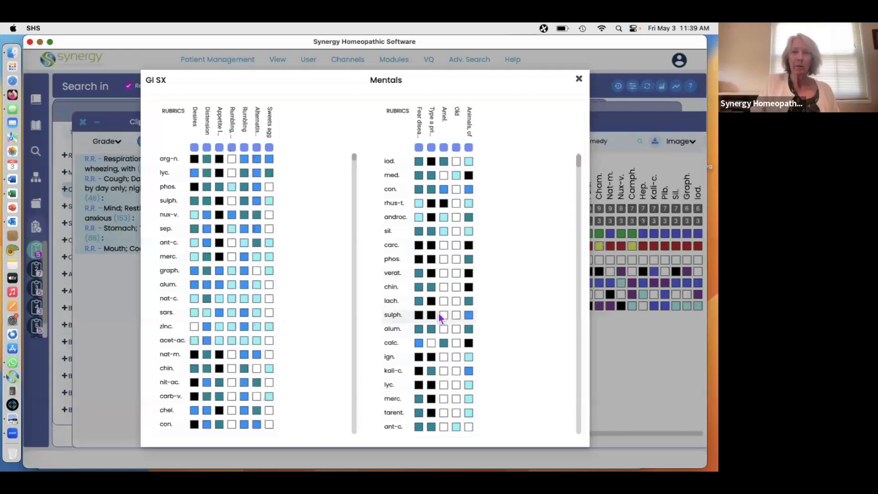
pyautogui.scroll(3, 438, 314)
pyautogui.scroll(-1, 307, 320)
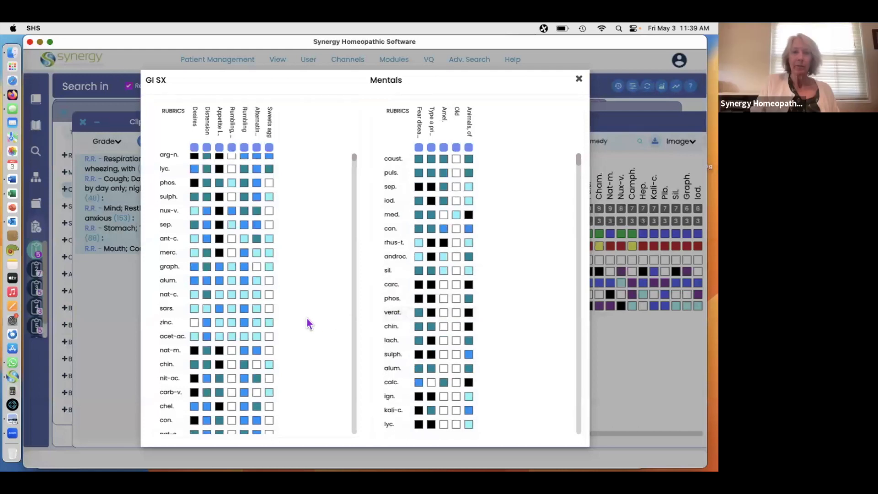
pyautogui.scroll(1, 306, 318)
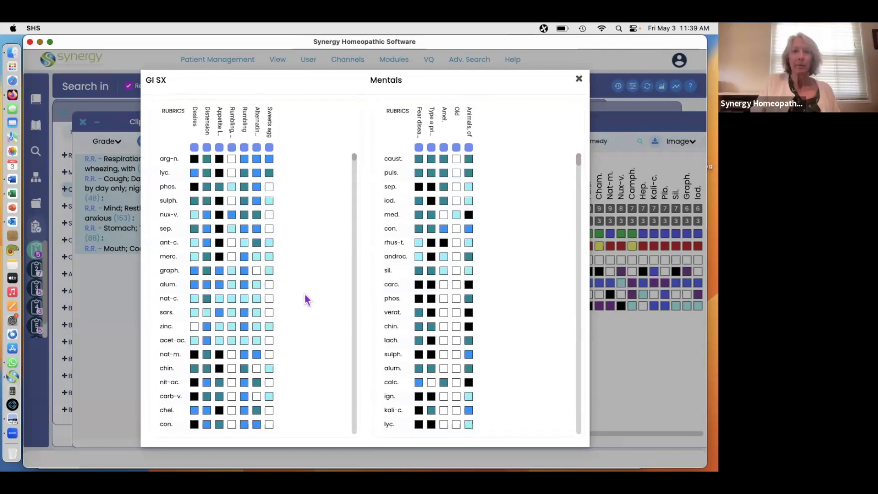
pyautogui.click(579, 82)
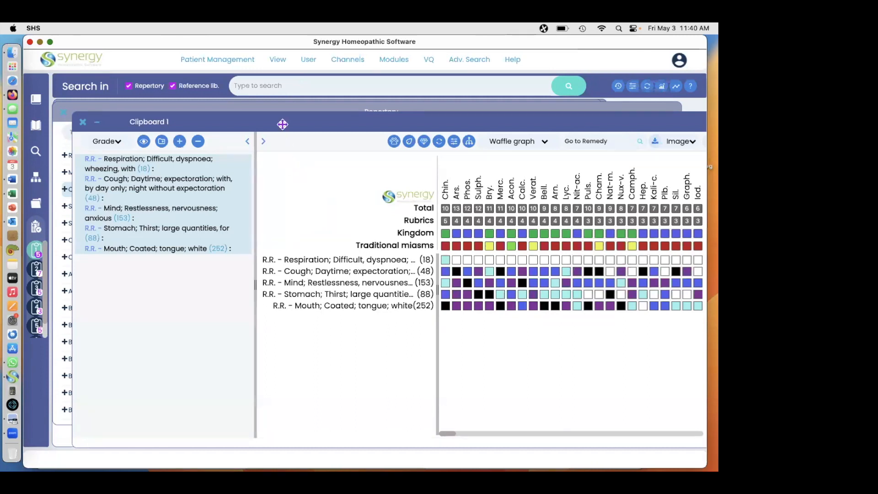
# Step: Reposition the Clipboard 1 window so its whole graph fits, and change the graph type to Number graph
pyautogui.moveTo(277, 122); pyautogui.dragTo(260, 111)
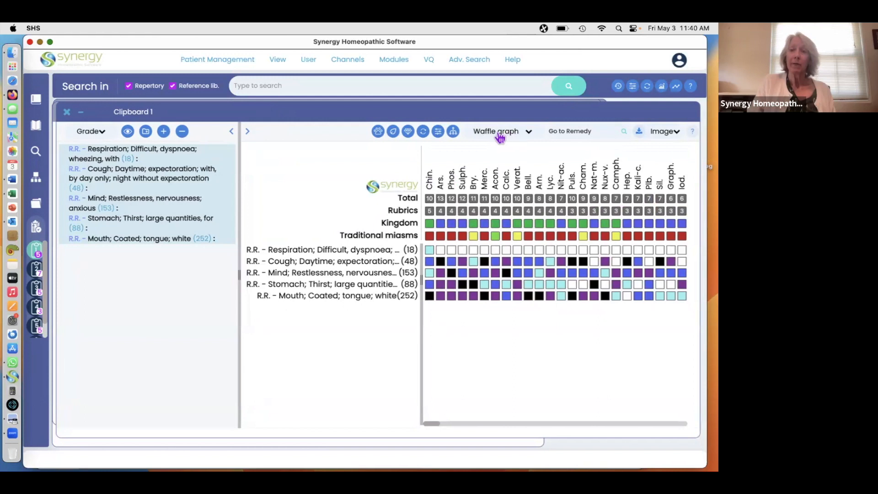
pyautogui.click(526, 136)
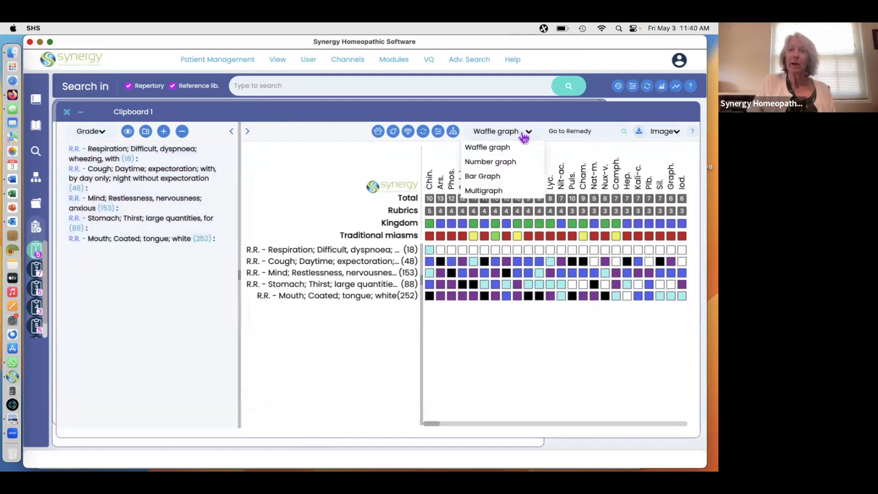
pyautogui.click(490, 162)
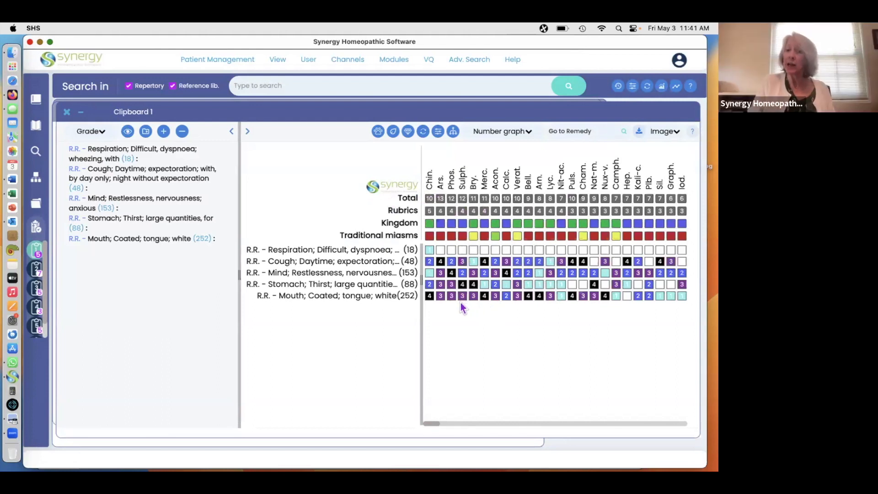
# Step: Review the miasm and grade color options in the clipboard preferences without changing them, and close the preferences
pyautogui.click(308, 60)
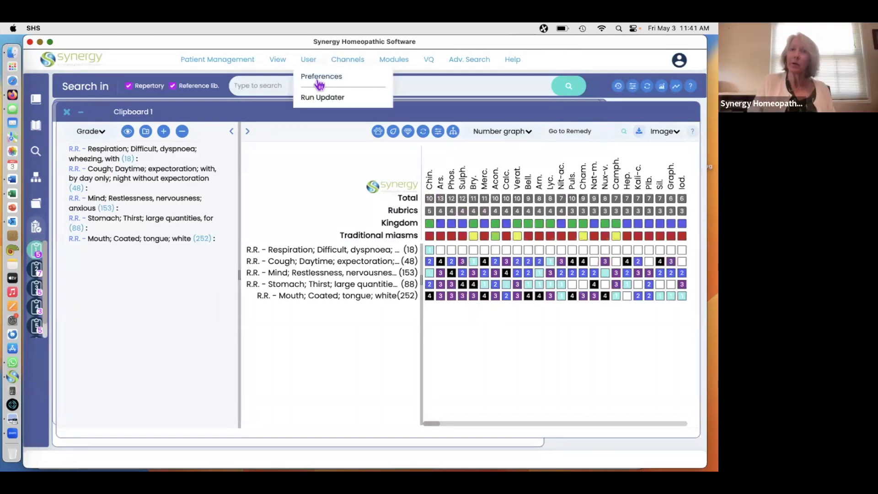
pyautogui.click(320, 77)
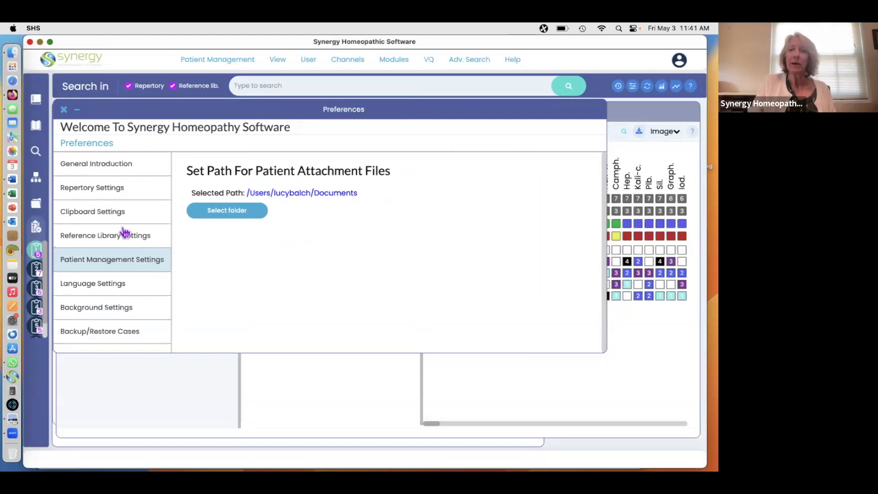
pyautogui.click(101, 213)
pyautogui.scroll(-3, 343, 290)
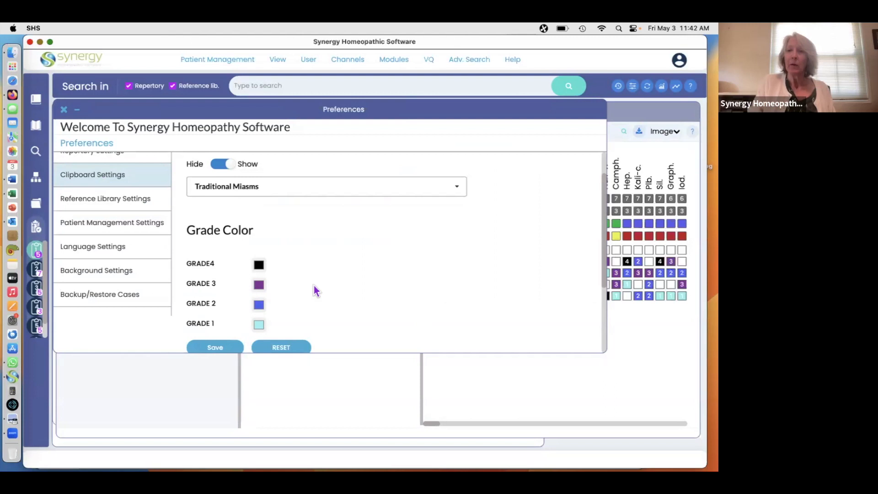
pyautogui.scroll(-2, 314, 286)
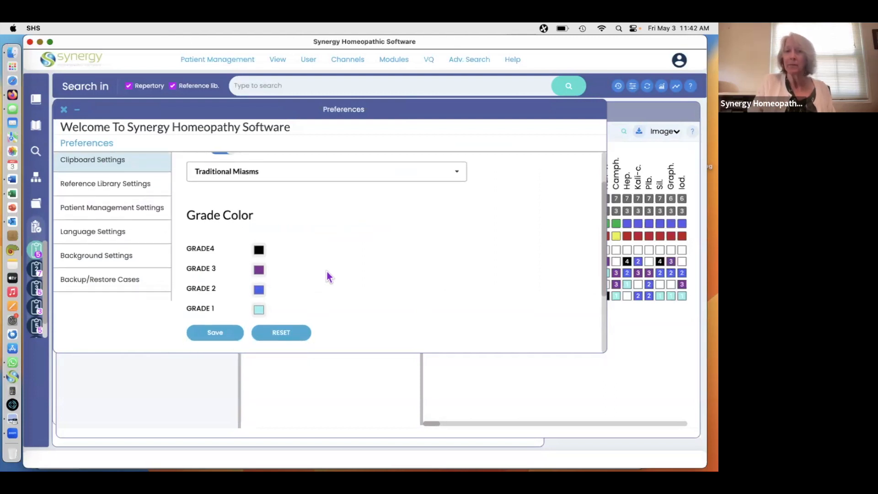
pyautogui.scroll(5, 327, 271)
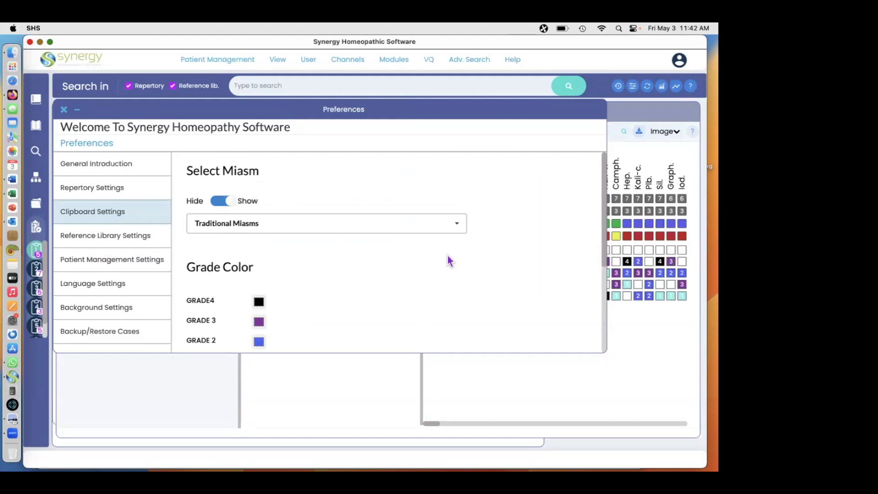
pyautogui.click(64, 110)
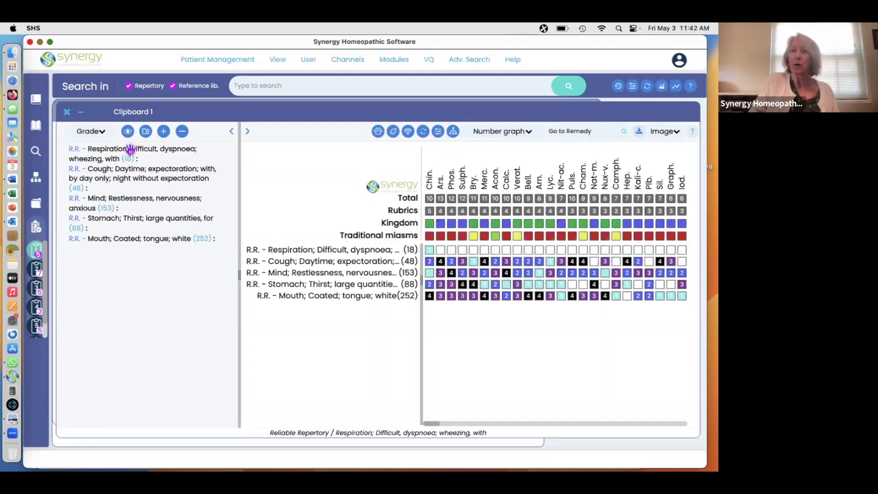
# Step: Open the Reference Library, filter the remedies by "chin", and open Phatak's Concise MM entry for China Officinalis
pyautogui.click(37, 127)
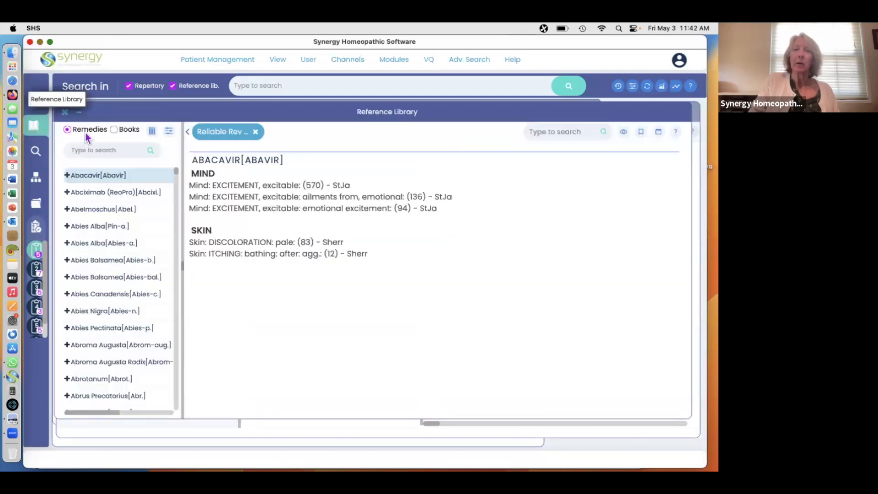
pyautogui.click(87, 151)
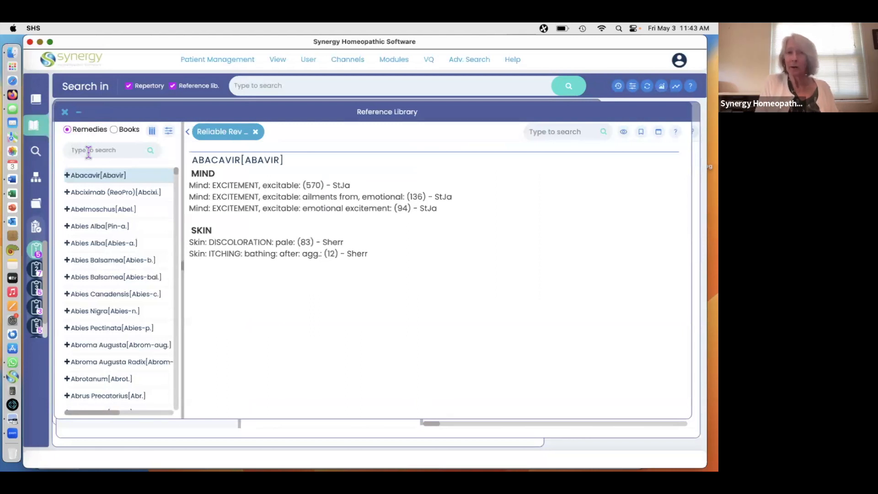
pyautogui.write('chin')
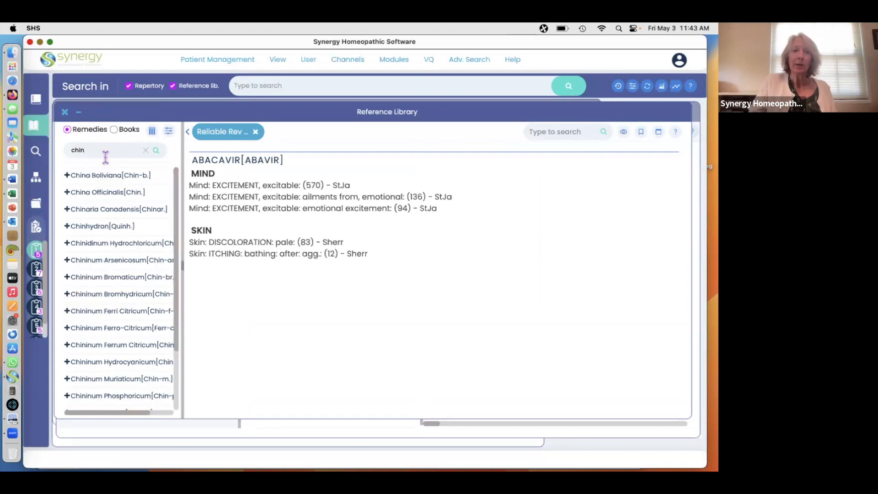
pyautogui.click(67, 192)
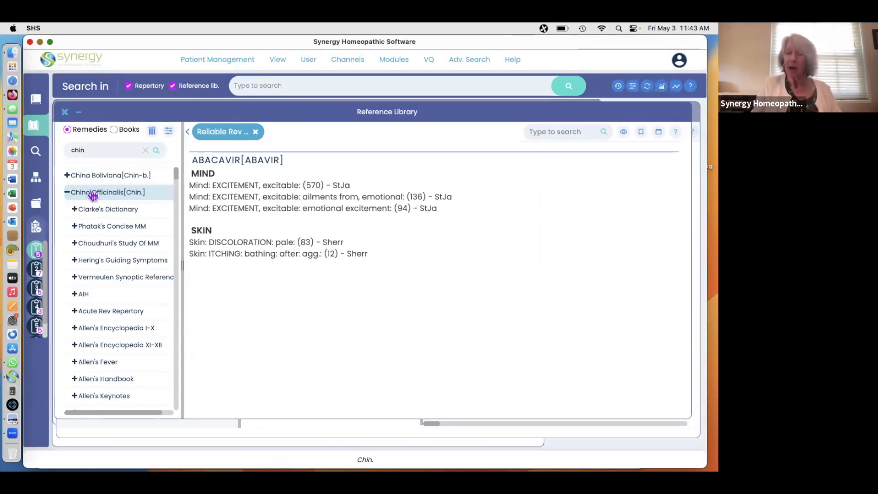
pyautogui.press('Down')
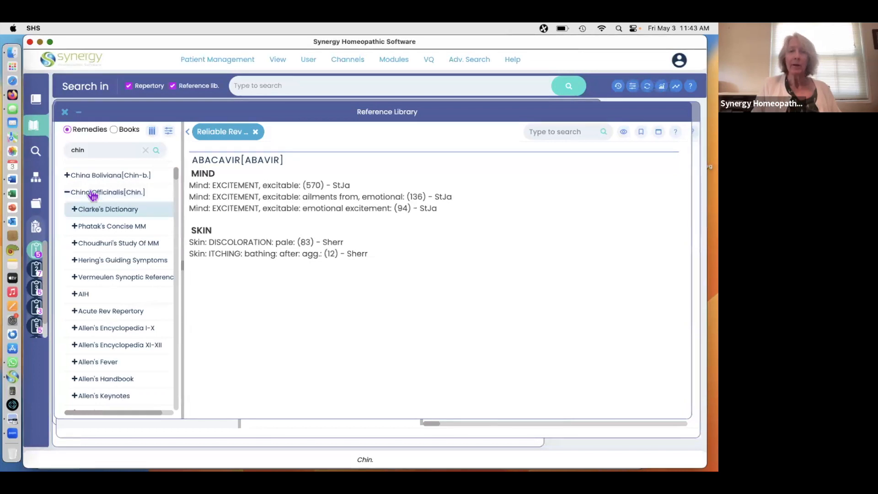
pyautogui.press('Down')
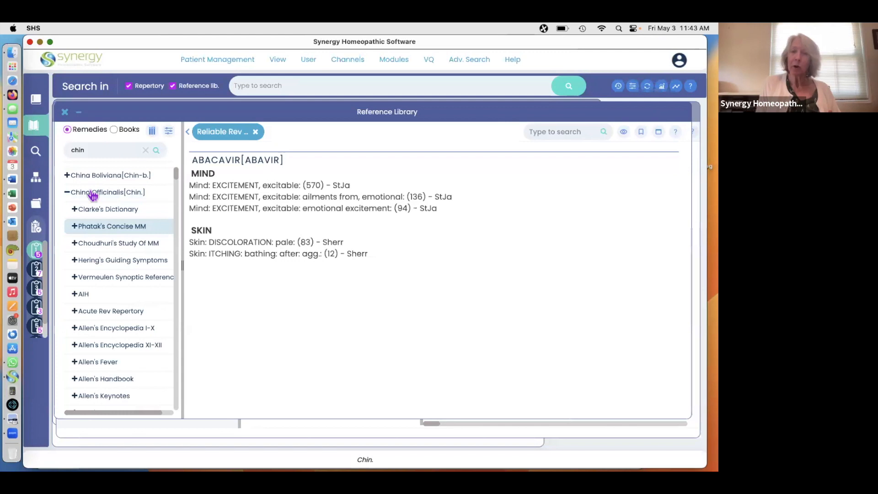
pyautogui.press('Return')
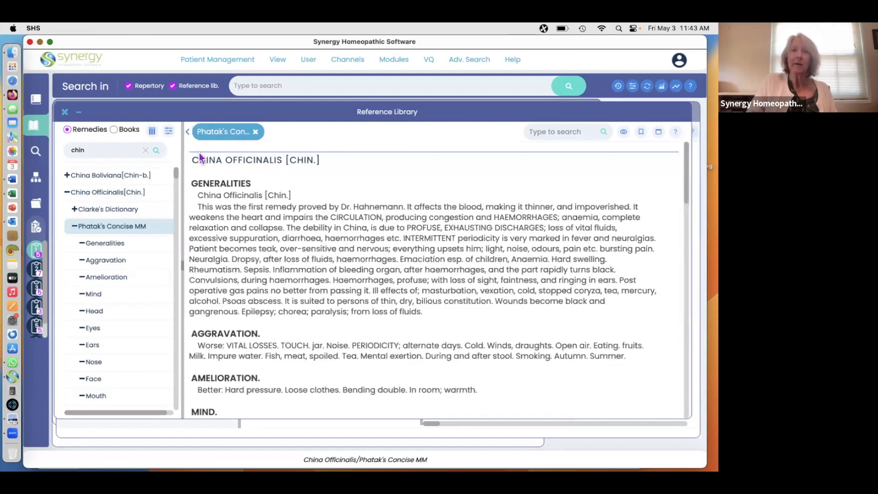
# Step: Filter the remedies by "ars." and open Phatak's Concise MM entry for Arsenicum Album in a new window
pyautogui.click(125, 152)
pyautogui.write('ars.')
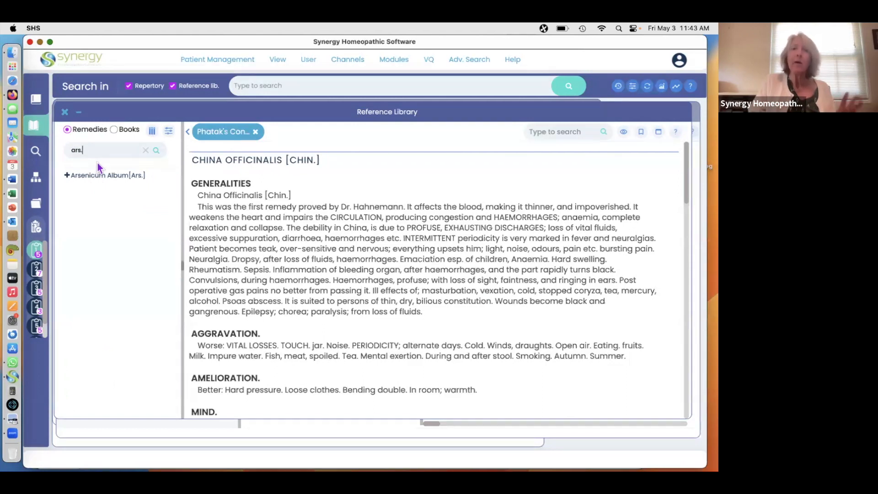
pyautogui.click(67, 176)
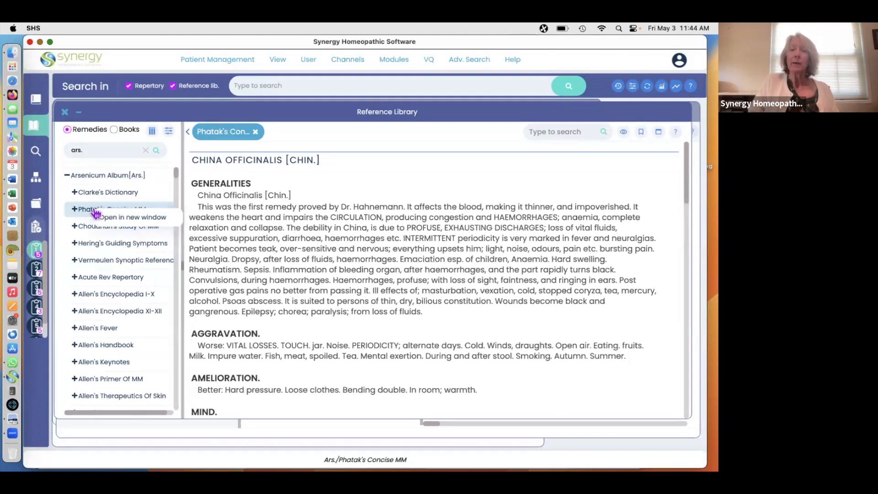
pyautogui.click(126, 220)
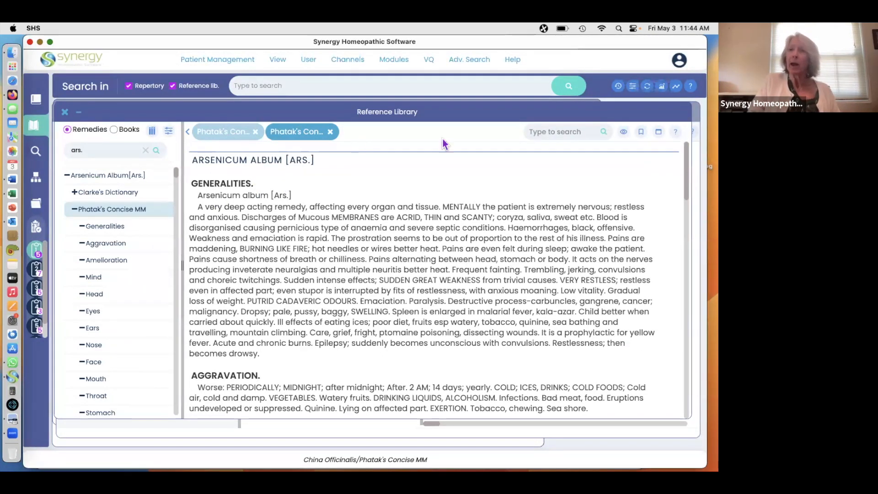
# Step: Place the China Officinalis entry side by side with Arsenicum Album and compare their Aggravation, Amelioration and Mind sections
pyautogui.click(659, 133)
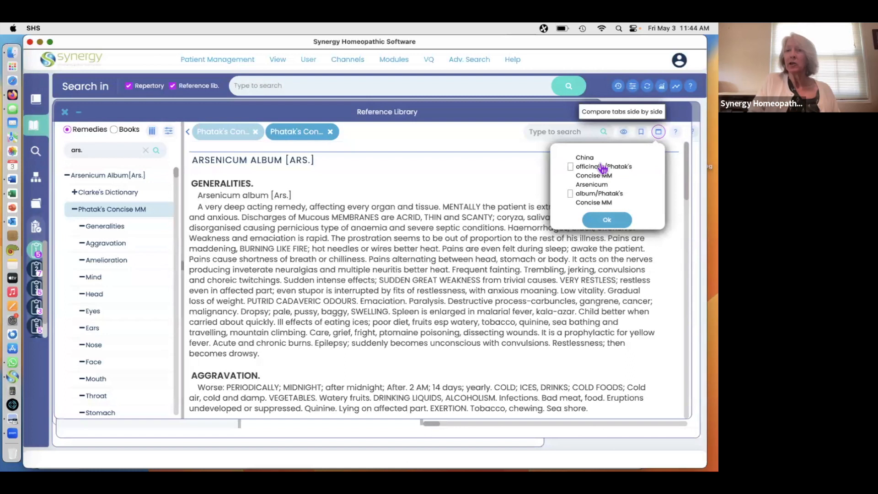
pyautogui.click(572, 167)
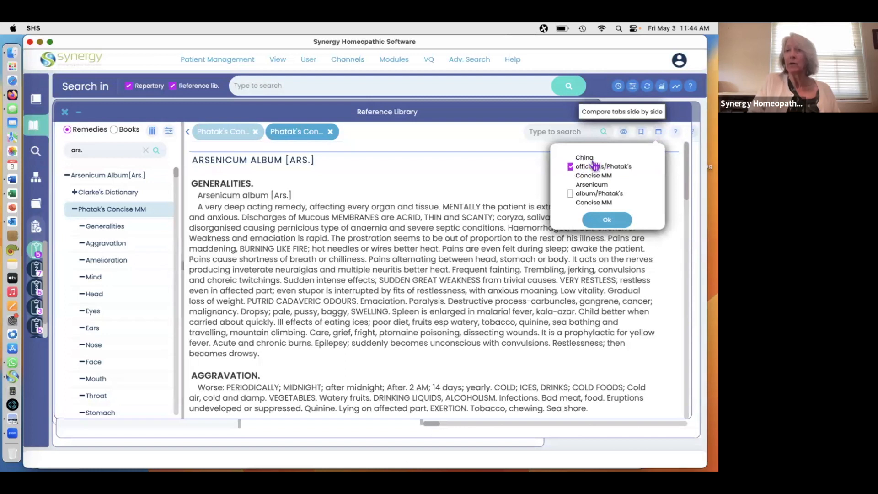
pyautogui.click(603, 220)
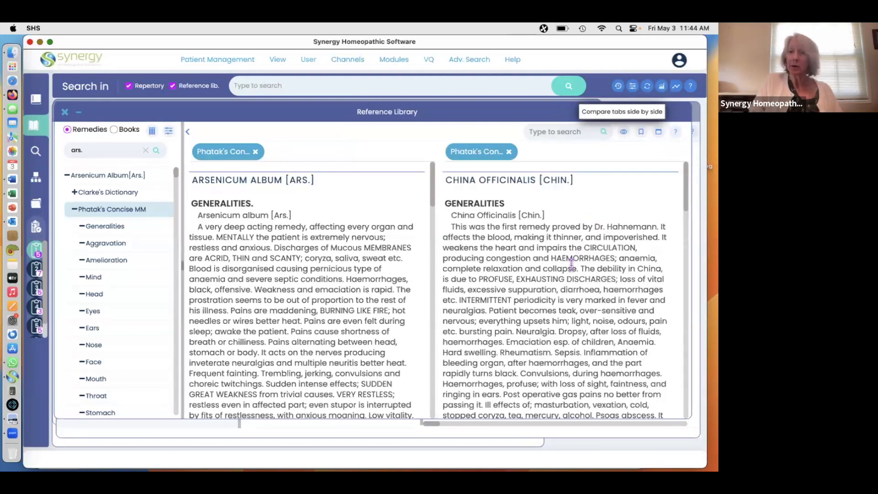
pyautogui.scroll(-5, 571, 265)
pyautogui.scroll(-10, 375, 288)
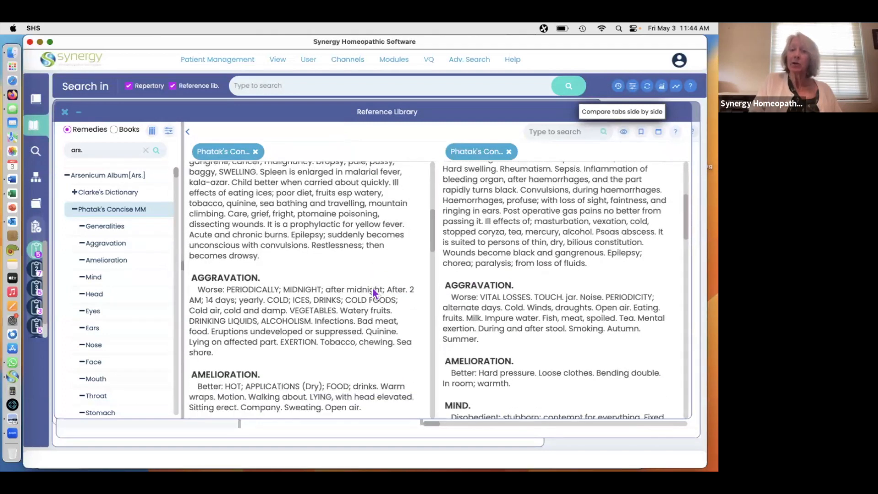
pyautogui.scroll(-1, 374, 288)
pyautogui.scroll(-2, 532, 301)
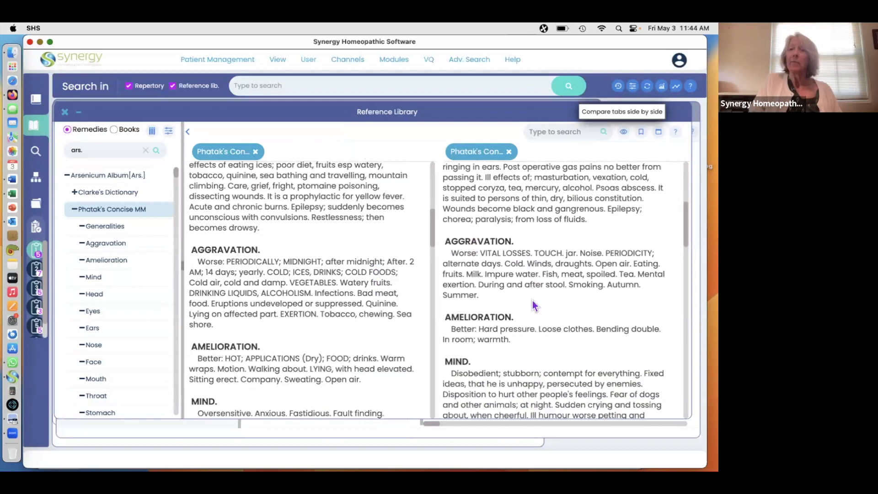
pyautogui.scroll(-3, 382, 299)
pyautogui.scroll(1, 382, 300)
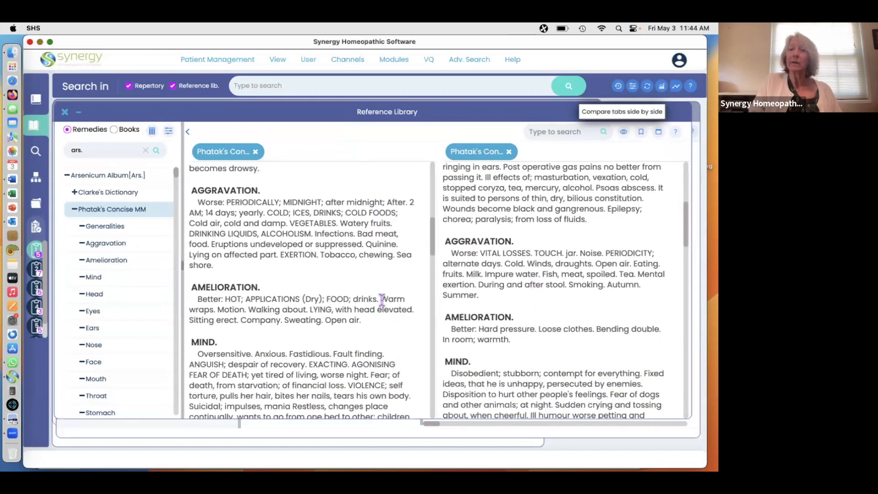
pyautogui.scroll(-1, 500, 282)
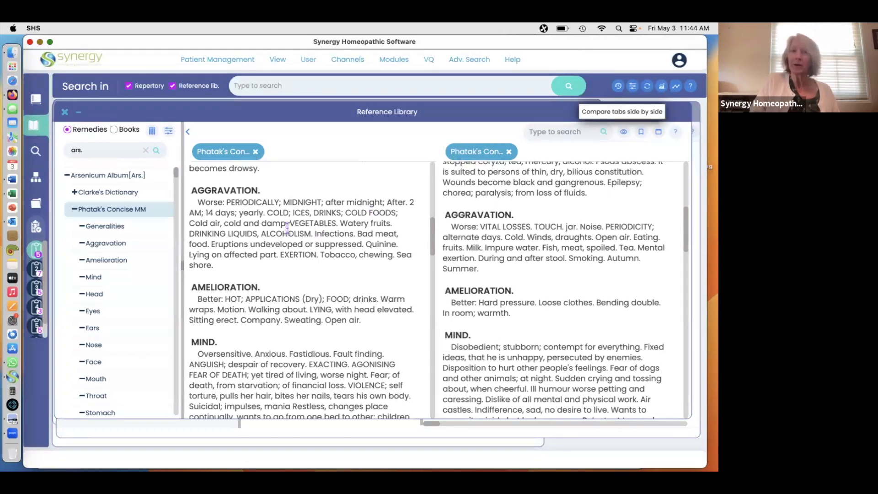
# Step: End the side-by-side comparison and close the Arsenicum Album entry
pyautogui.click(658, 132)
pyautogui.click(570, 193)
pyautogui.click(598, 216)
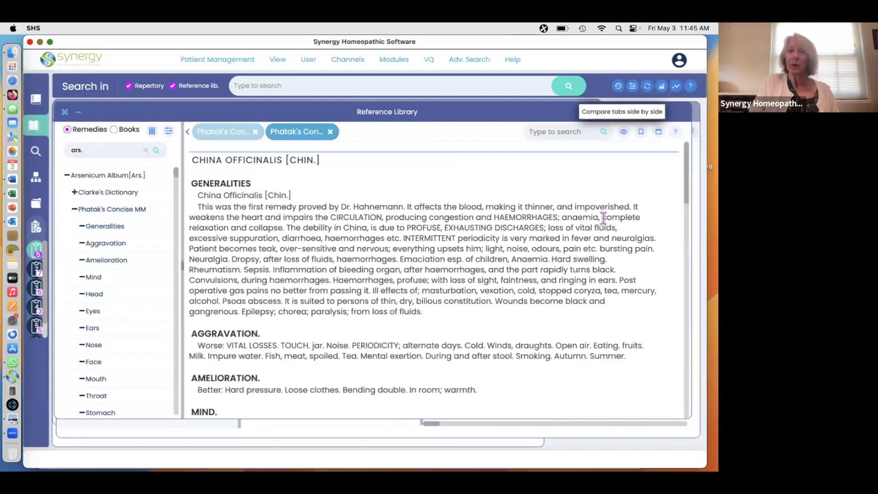
pyautogui.click(254, 133)
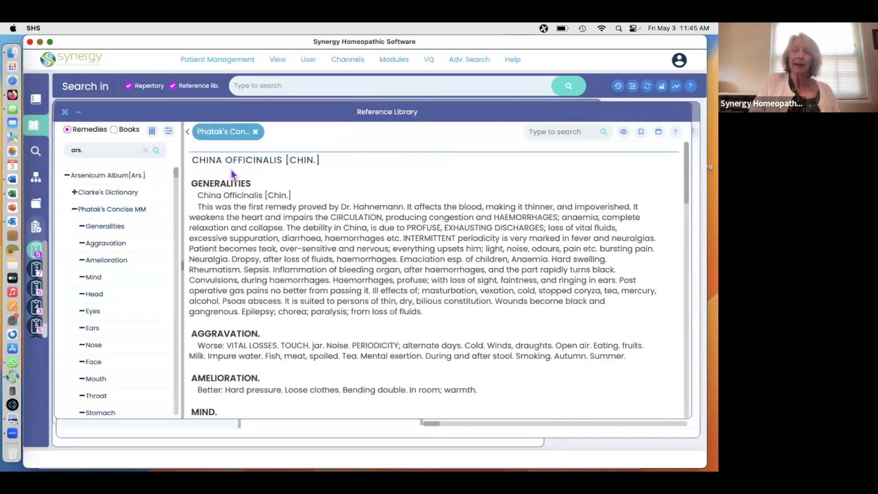
# Step: Filter the remedies by "chin" again and open Choudhuri's Study Of MM entry for China Officinalis in a new window
pyautogui.click(146, 151)
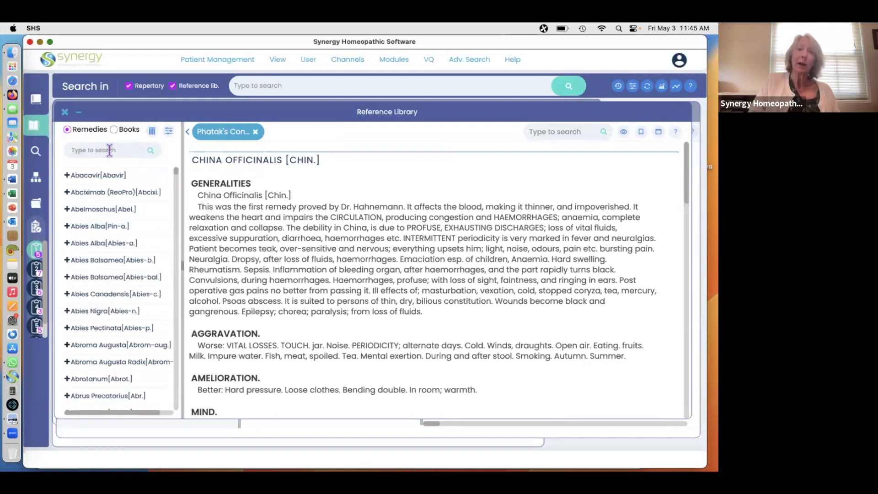
pyautogui.write('chin')
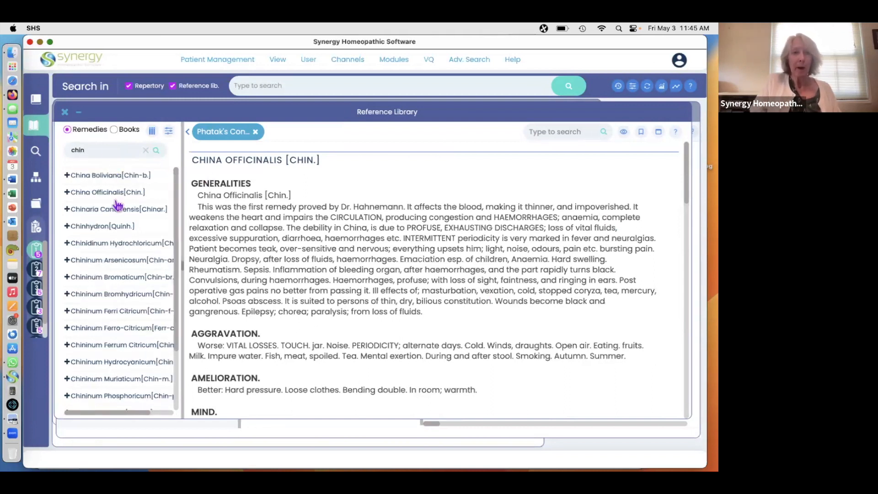
pyautogui.click(67, 192)
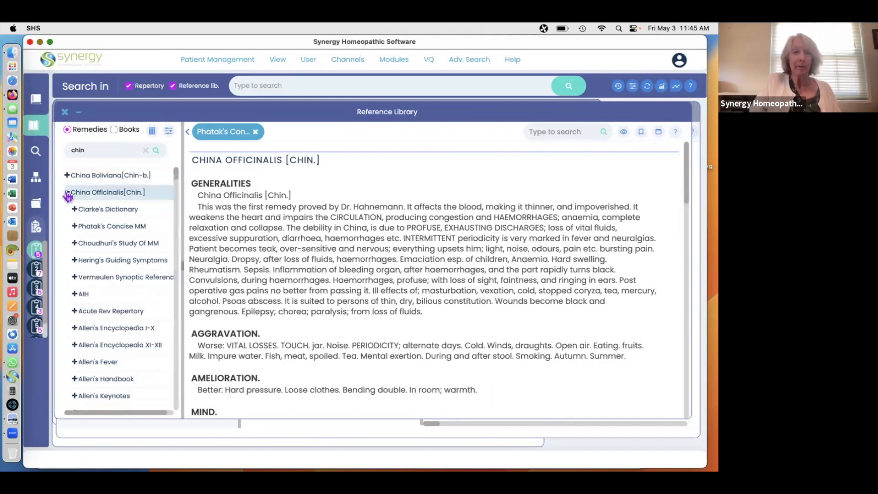
pyautogui.press('Down')
pyautogui.press('Down')
pyautogui.press('Down')
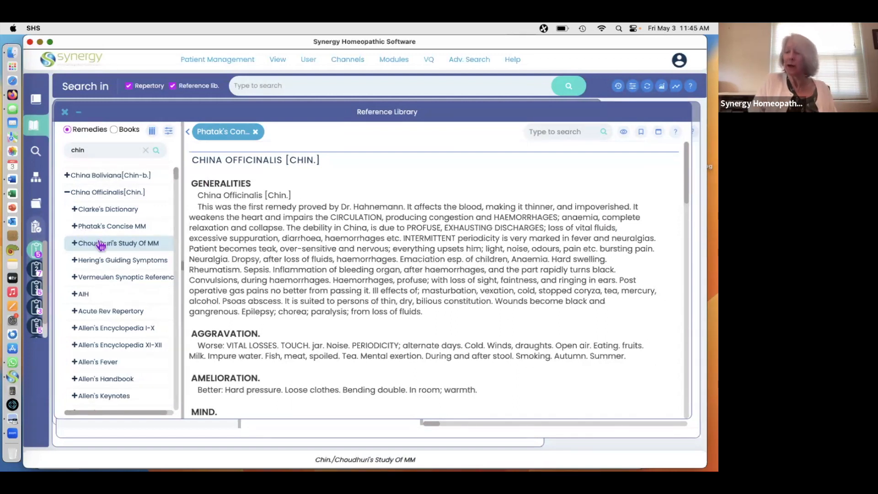
pyautogui.click(141, 250)
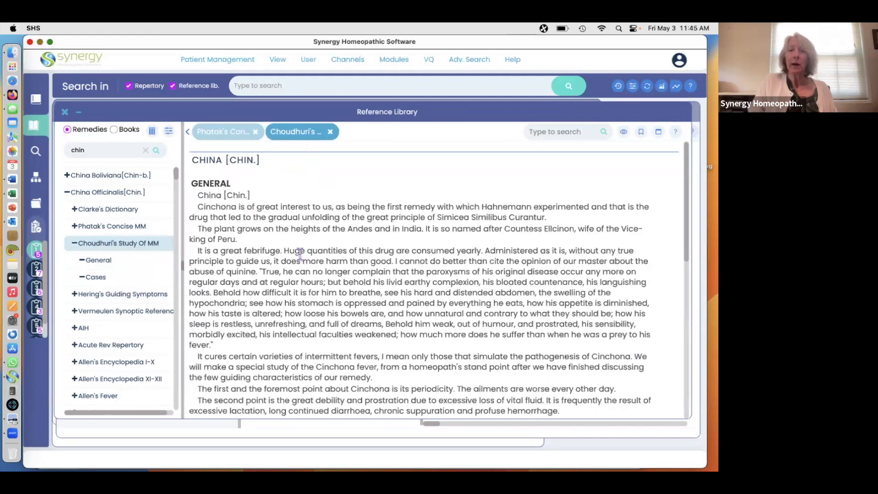
# Step: Switch between the Phatak's and Choudhuri's entries for China Officinalis, and close both
pyautogui.click(220, 132)
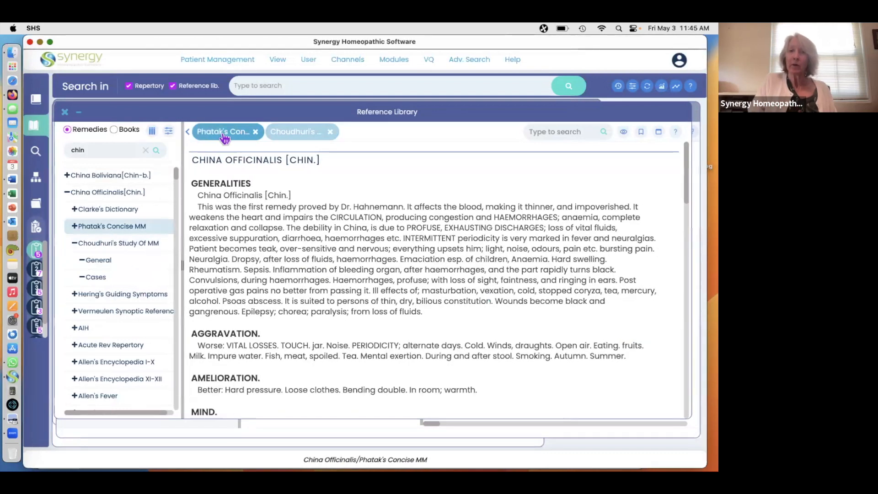
pyautogui.click(278, 135)
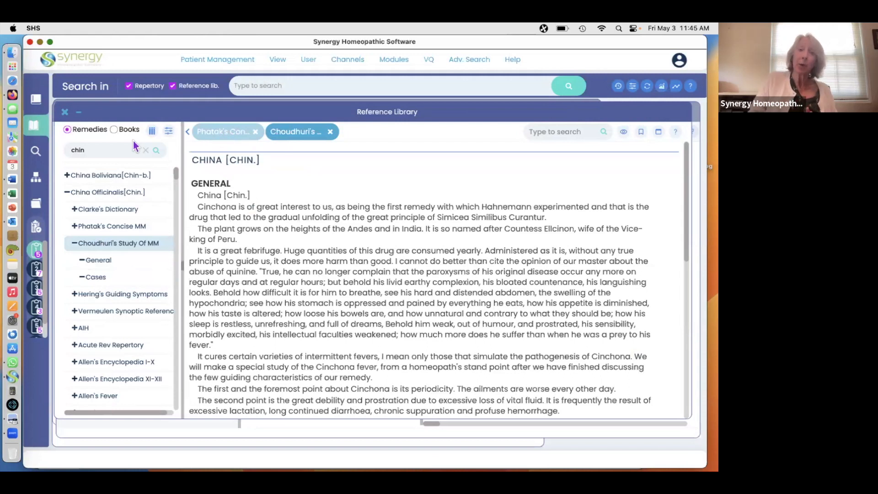
pyautogui.click(330, 132)
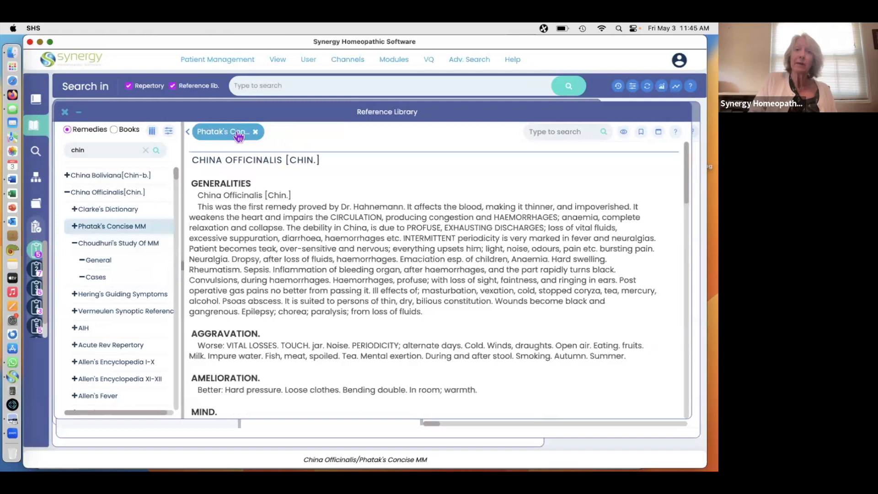
pyautogui.click(255, 132)
# Step: List the Reference Library by books, filter by "chou", and expand Choudhuri's Study Of MM
pyautogui.click(114, 130)
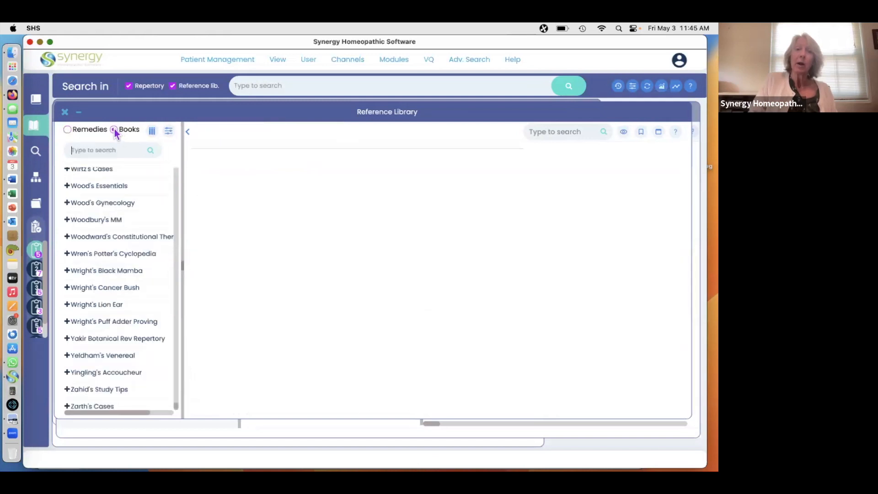
pyautogui.click(109, 150)
pyautogui.write('chou')
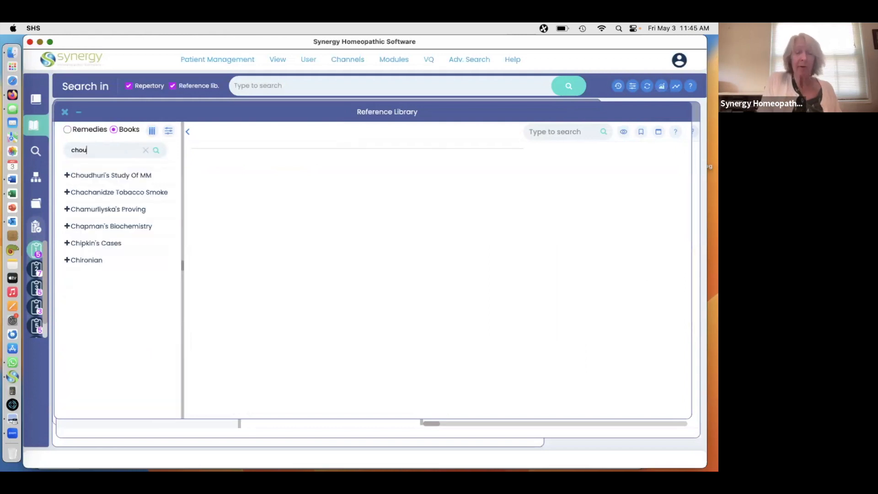
pyautogui.click(67, 176)
# Step: Find China Officinalis in the remedy list of Choudhuri's Study Of MM and open its entry
pyautogui.press('Down')
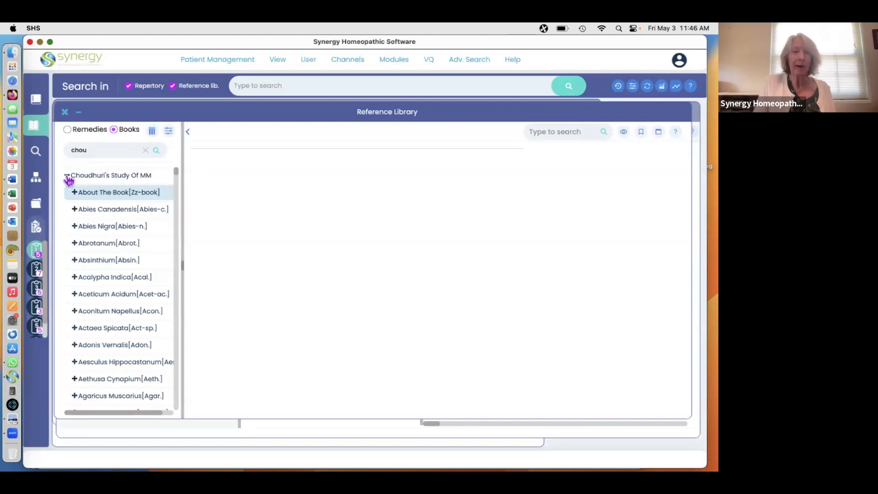
pyautogui.press('Down')
pyautogui.press('Down')
pyautogui.press('Down')
pyautogui.press('Down')
pyautogui.press('Down')
pyautogui.press('Down')
pyautogui.press('Down')
pyautogui.press('Down')
pyautogui.press('Down')
pyautogui.press('Down')
pyautogui.press('Down')
pyautogui.press('Down')
pyautogui.scroll(-3, 121, 294)
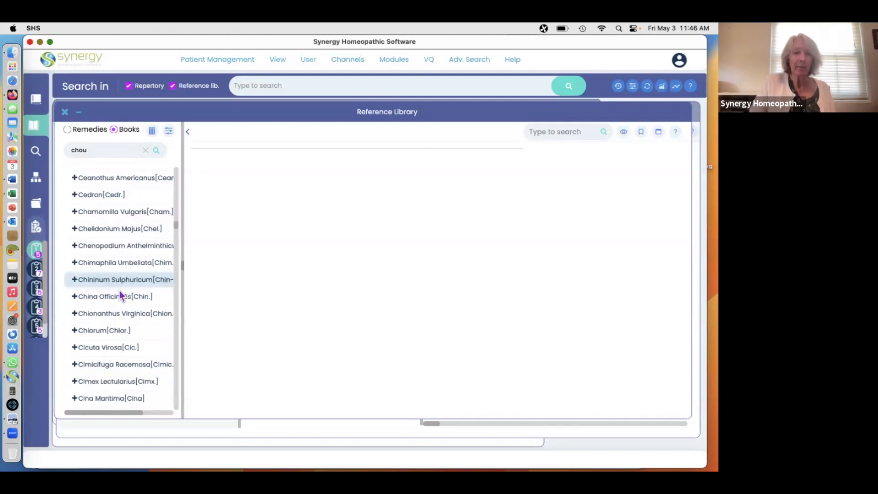
pyautogui.click(122, 300)
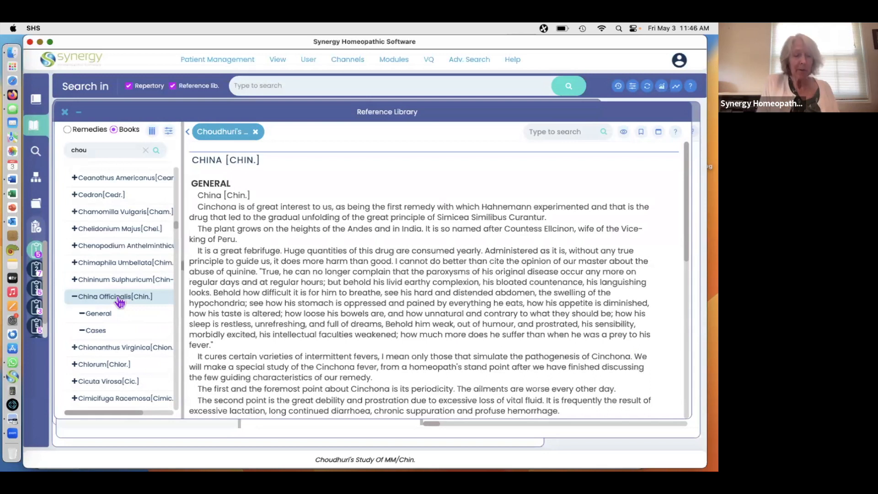
# Step: Open Arsenicum Album from Choudhuri's Study Of MM in a new window, and switch back to the China entry
pyautogui.scroll(5, 120, 301)
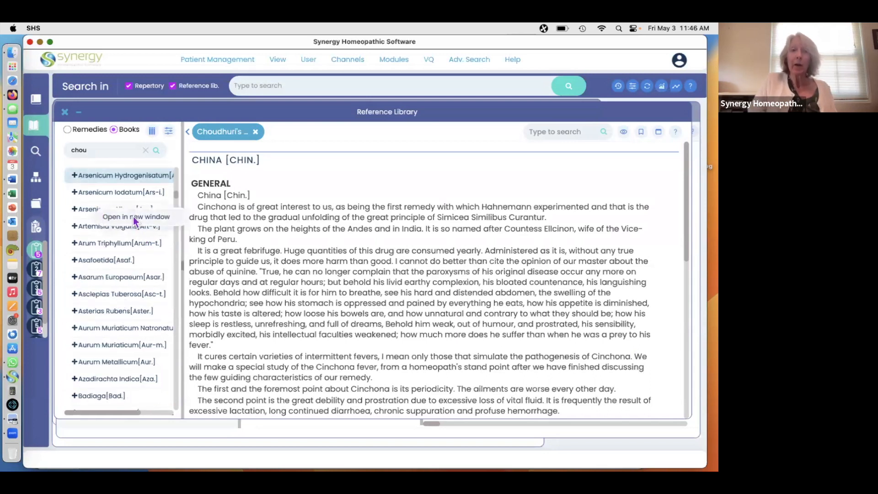
pyautogui.click(134, 215)
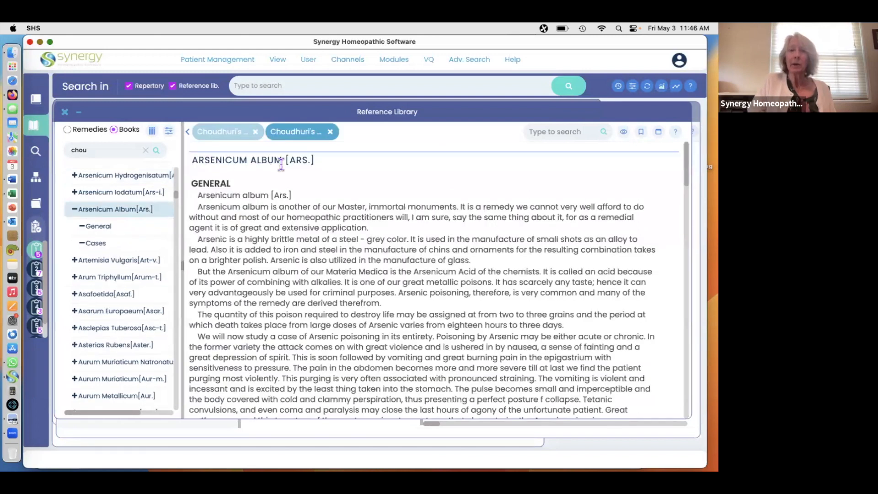
pyautogui.click(221, 136)
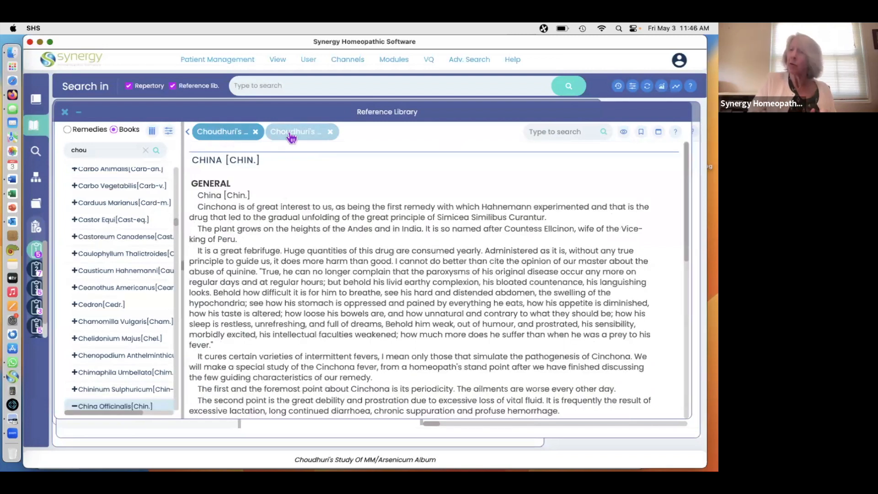
# Step: Compare the open China Officinalis entry side by side with the Arsenicum Album entry from Choudhuri's Study of MM
pyautogui.click(659, 134)
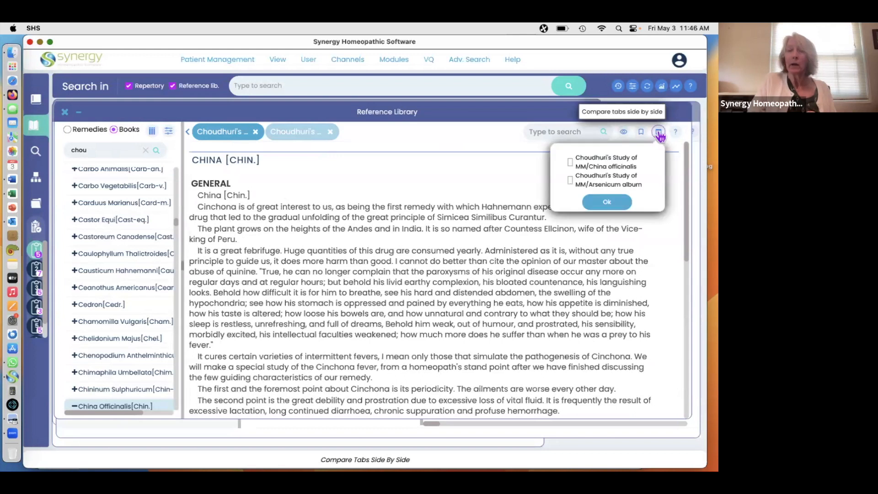
pyautogui.click(571, 180)
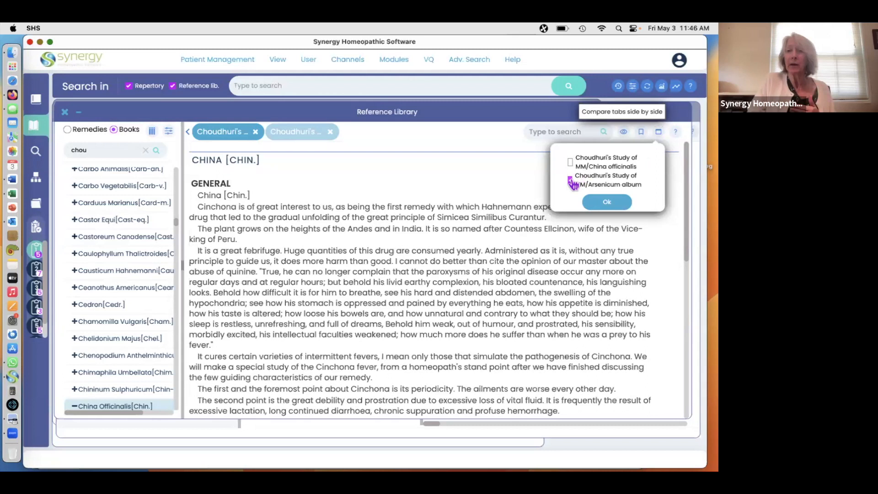
pyautogui.click(606, 203)
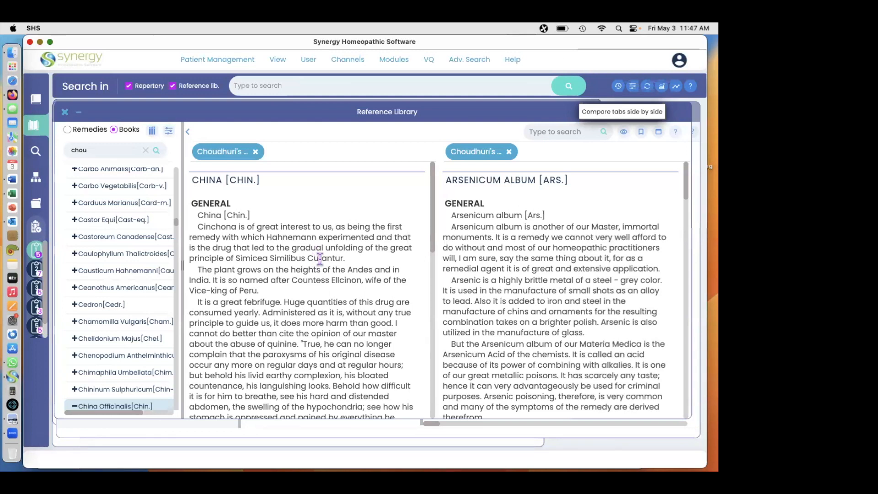
# Step: End the side-by-side comparison and bring the Arsenicum Album entry to the front
pyautogui.click(659, 132)
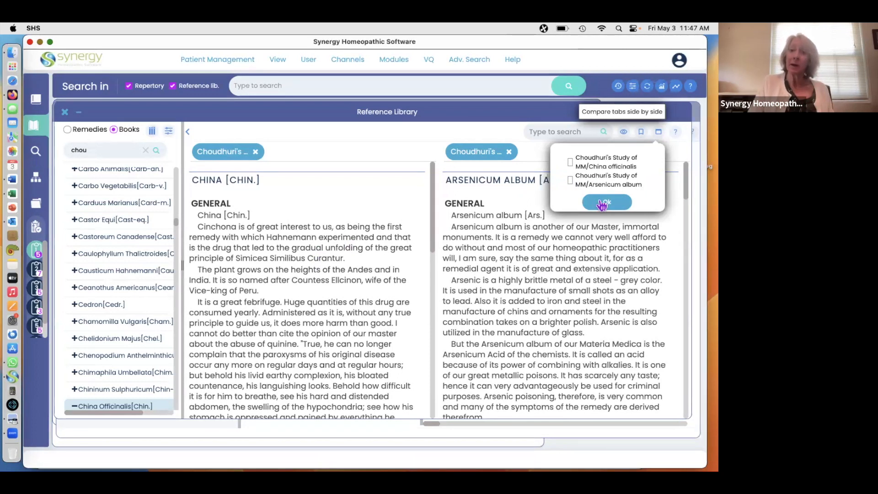
pyautogui.click(601, 203)
pyautogui.click(305, 145)
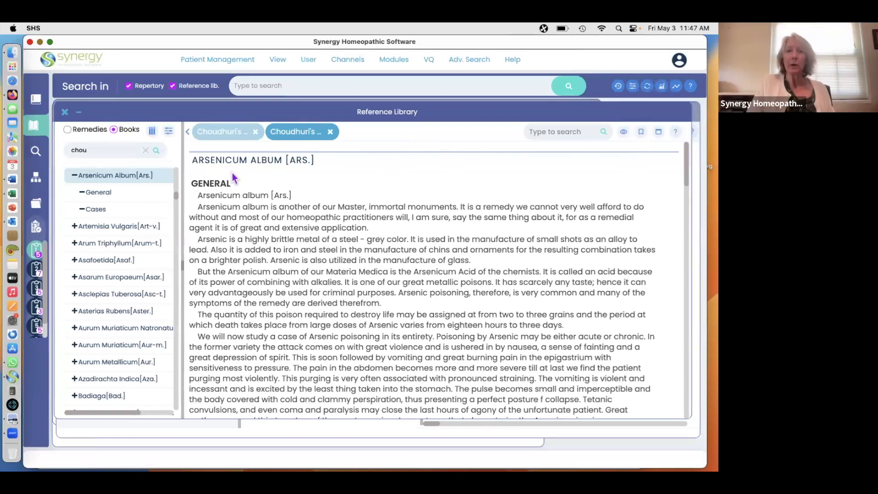
# Step: Add a yellow bookmark to the Arsenicum Album entry and close that entry
pyautogui.click(642, 132)
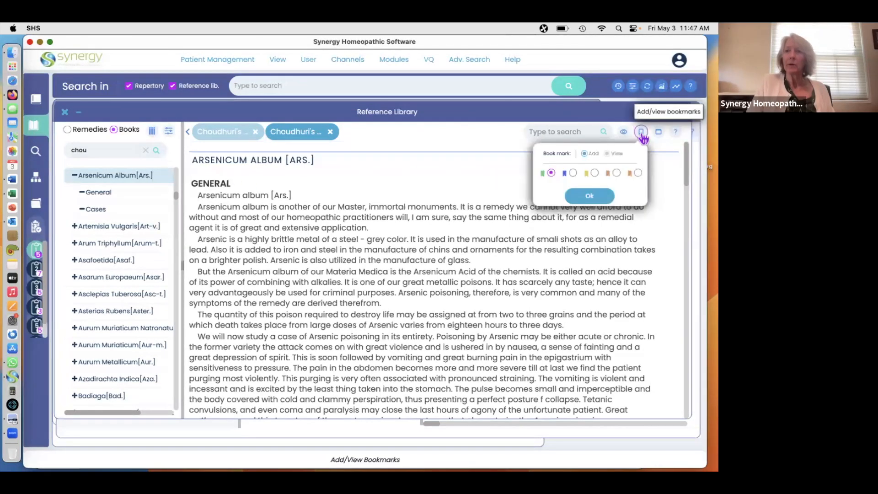
pyautogui.click(594, 174)
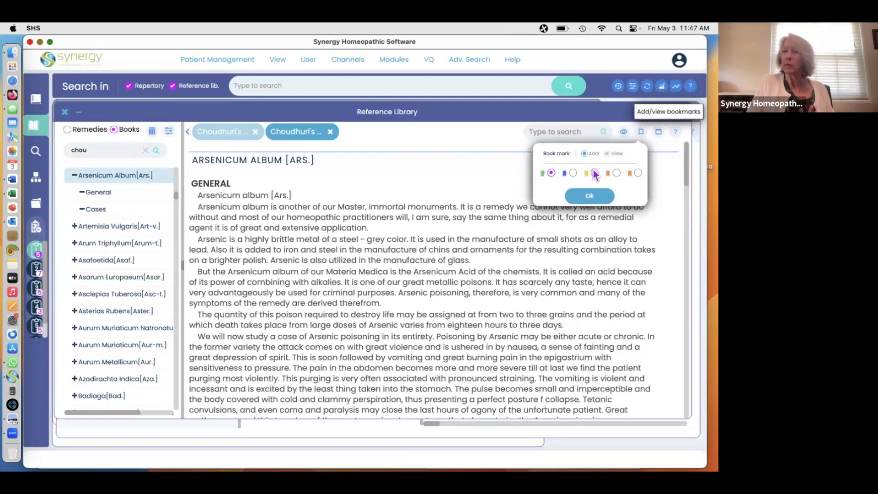
pyautogui.click(590, 197)
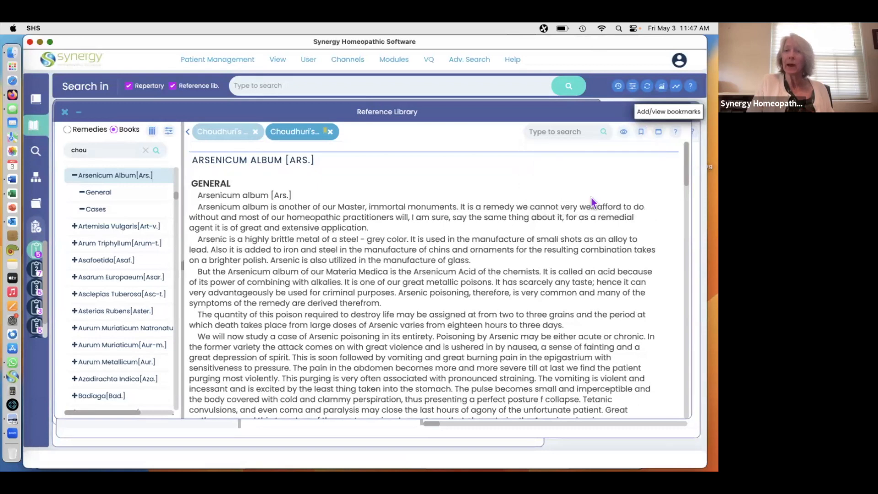
pyautogui.click(329, 132)
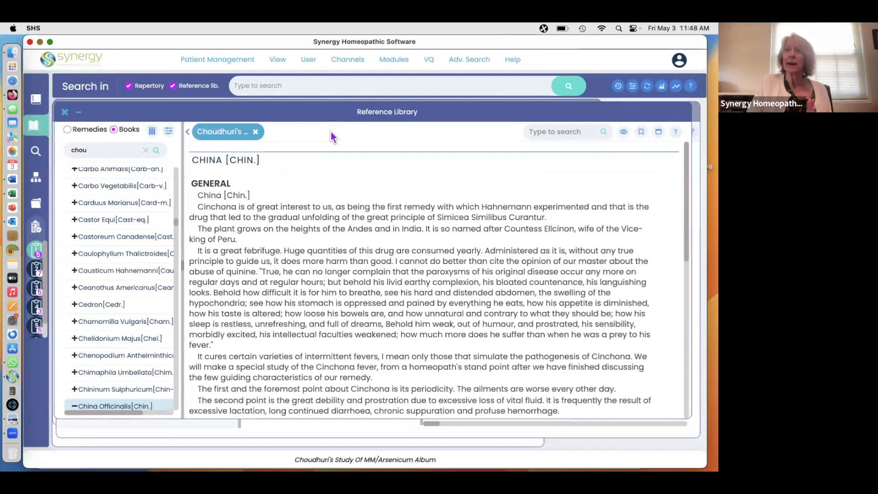
# Step: View the saved bookmarks and open the first one, the Petroleum entry from Choudhuri's Study of MM
pyautogui.click(641, 133)
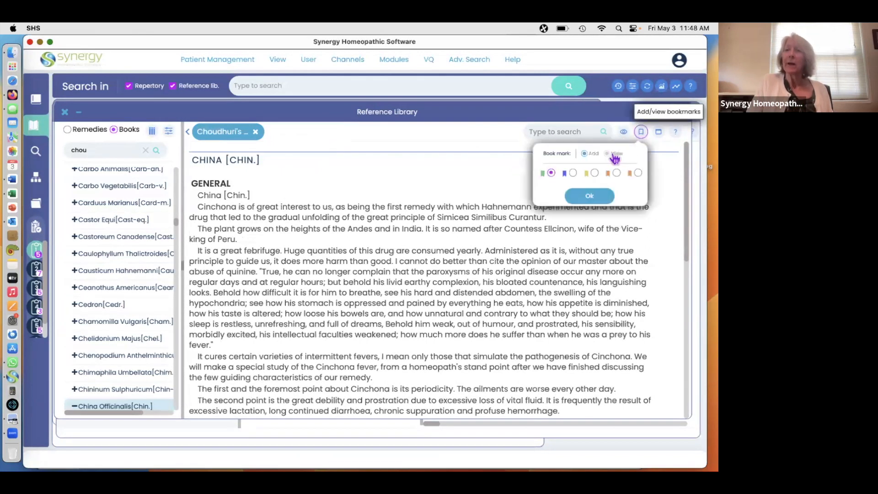
pyautogui.click(607, 155)
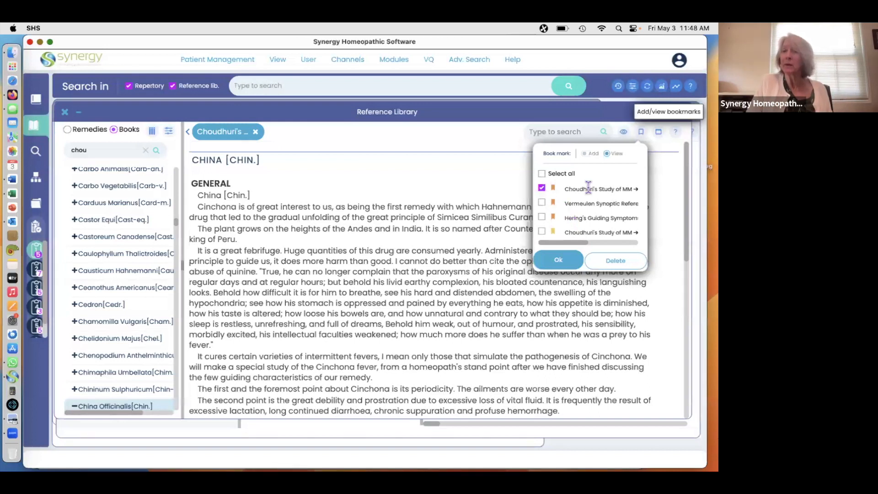
pyautogui.click(557, 261)
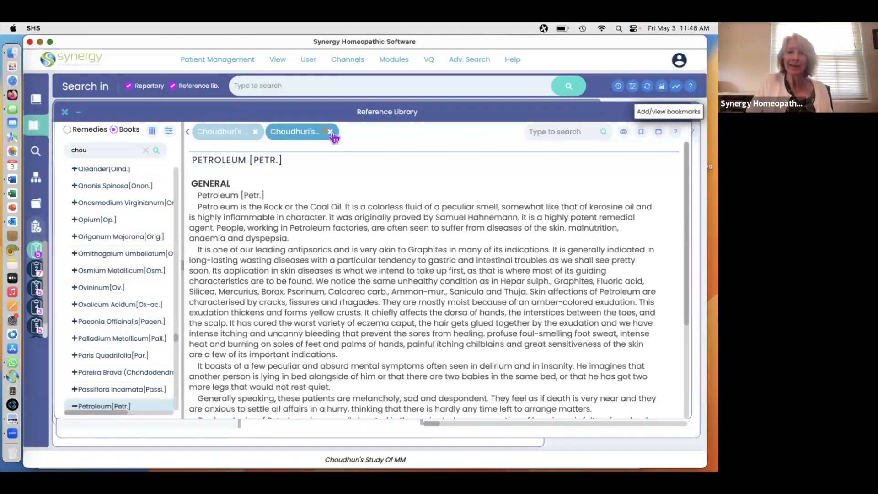
# Step: Open the yellow-bookmarked Arsenicum Album entry from the saved bookmarks
pyautogui.click(642, 134)
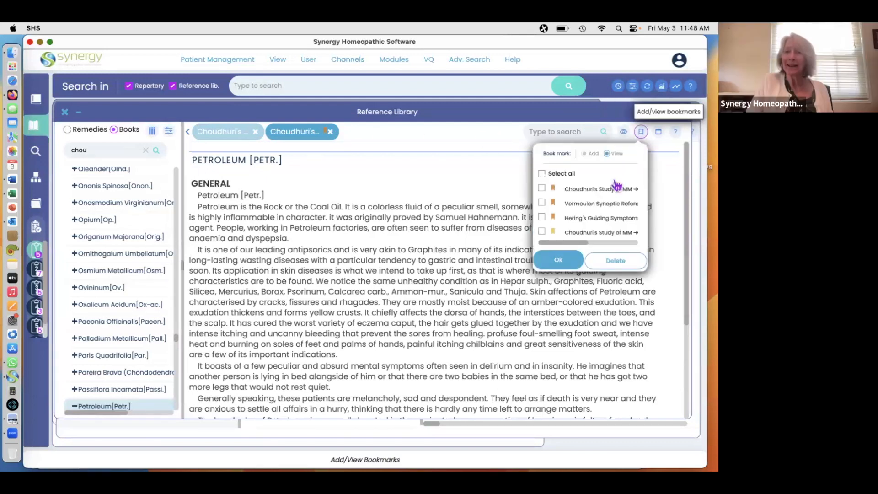
pyautogui.click(541, 231)
pyautogui.click(556, 259)
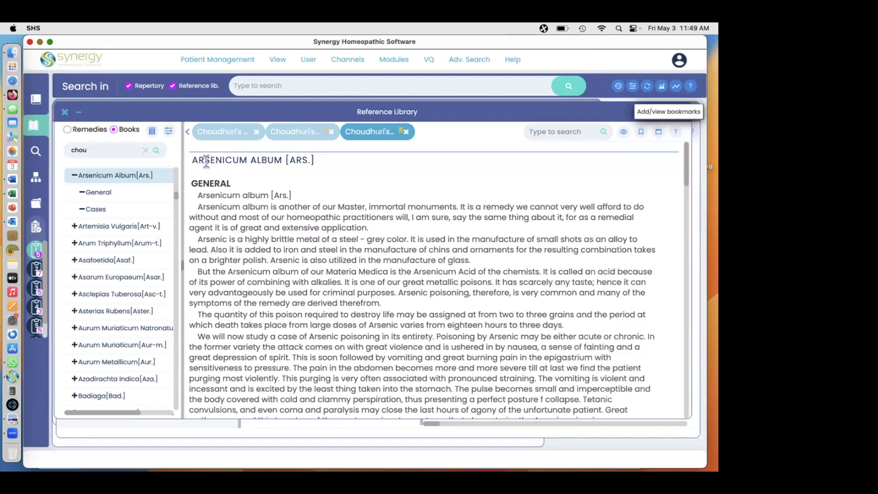
# Step: Clear the book filter, and remove Clarke's Dictionary from the preferred books in the Reference Library preferences
pyautogui.click(146, 151)
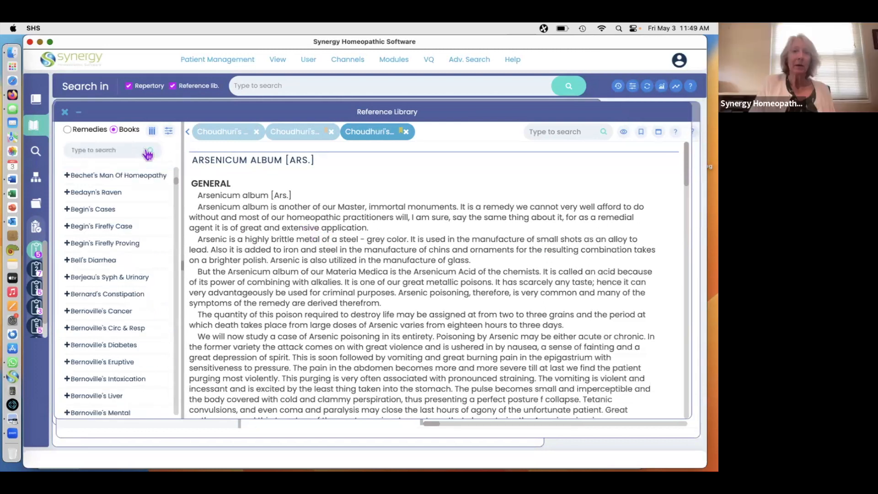
pyautogui.scroll(5, 127, 230)
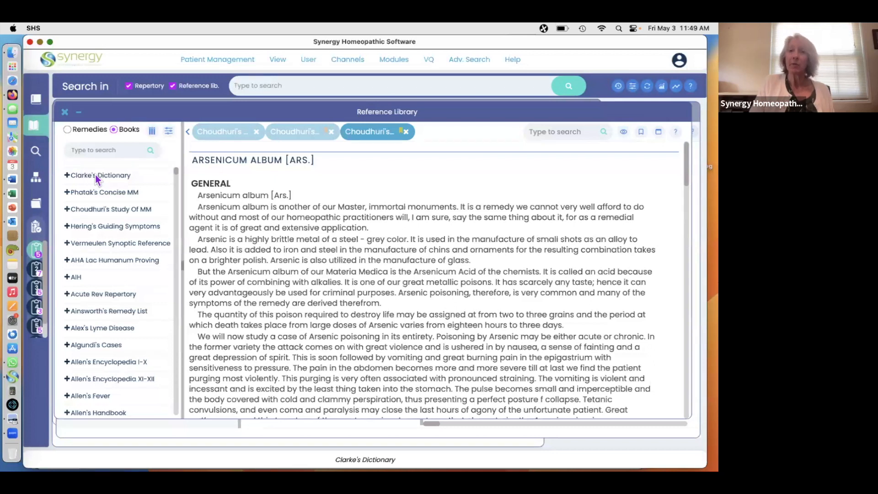
pyautogui.click(309, 59)
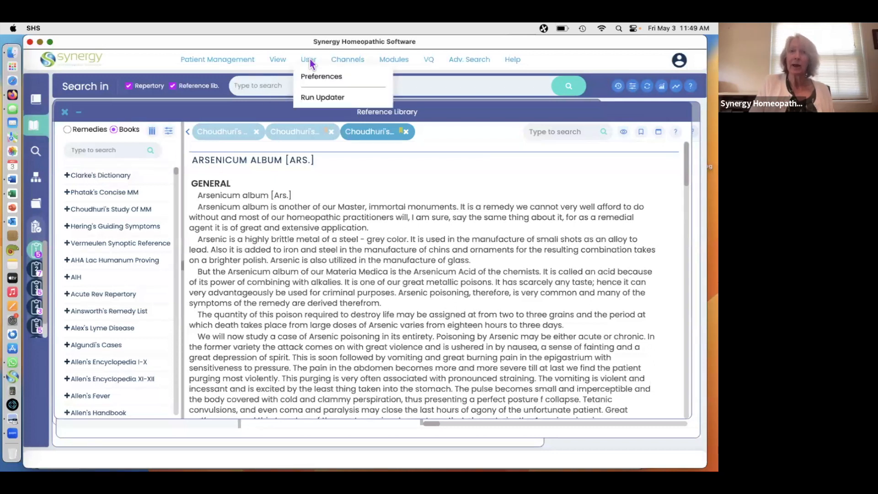
pyautogui.click(319, 78)
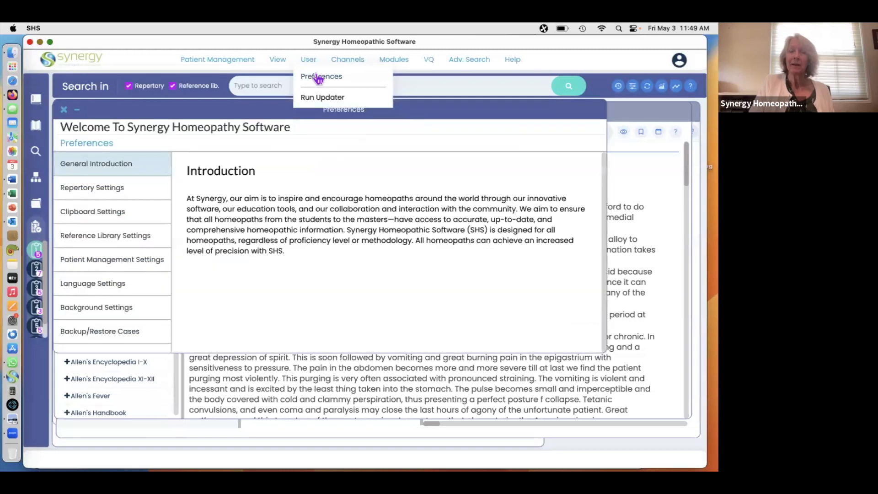
pyautogui.click(112, 236)
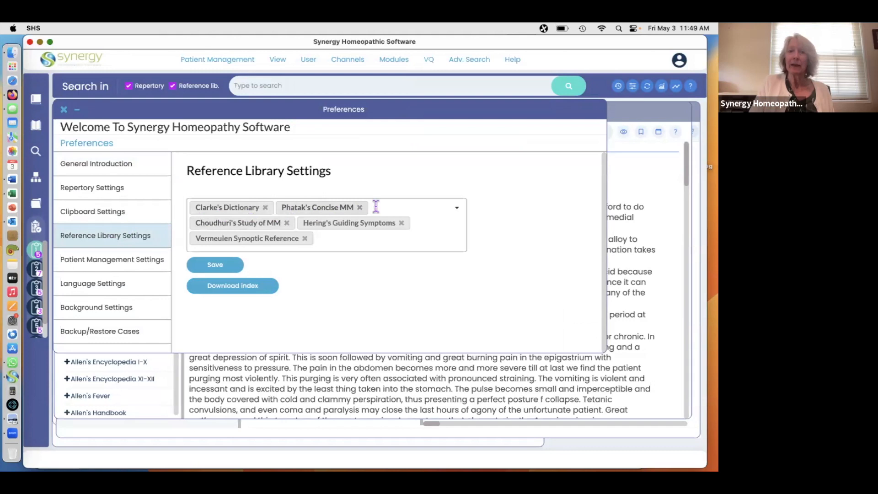
pyautogui.click(265, 208)
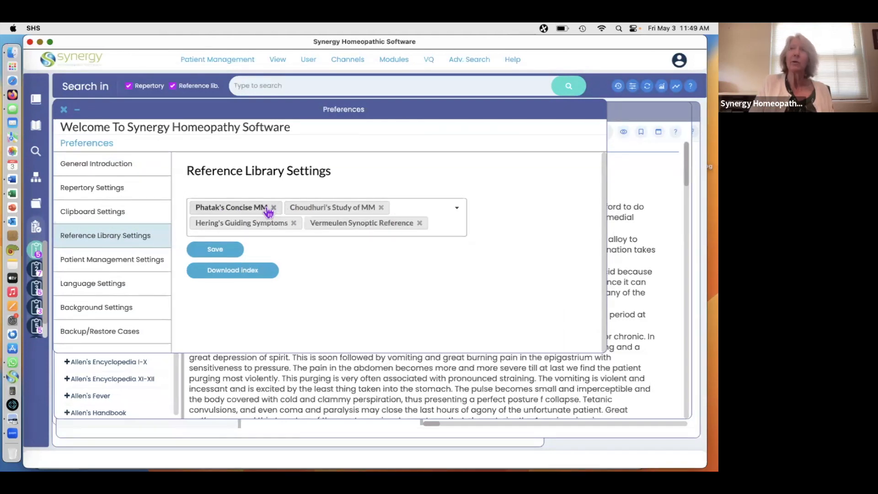
# Step: Search the book choices for "sank", add Sankaran's Soul of Rem to the preferred Reference Library books, and save the settings
pyautogui.click(447, 226)
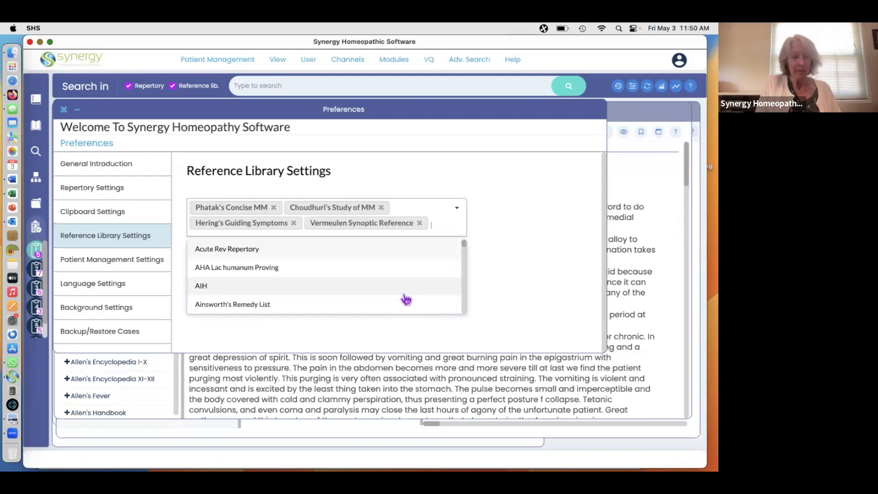
pyautogui.write('sank')
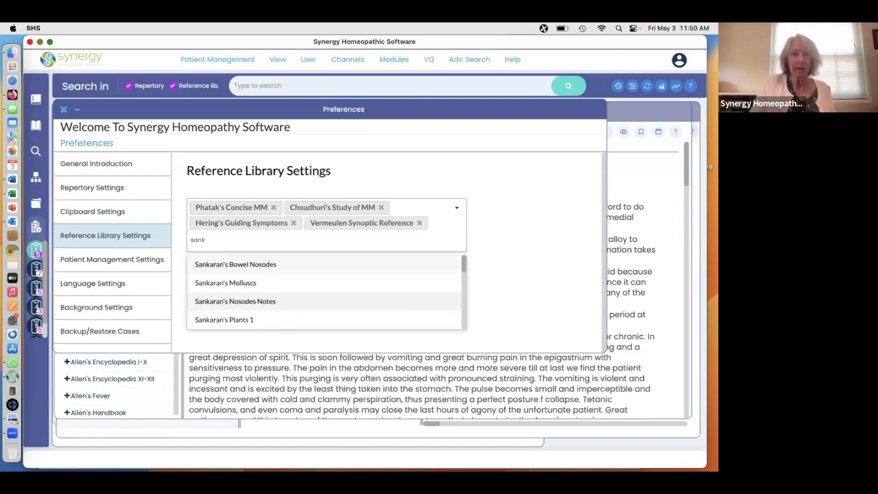
pyautogui.scroll(-1, 348, 303)
pyautogui.scroll(-2, 348, 304)
pyautogui.scroll(-2, 348, 304)
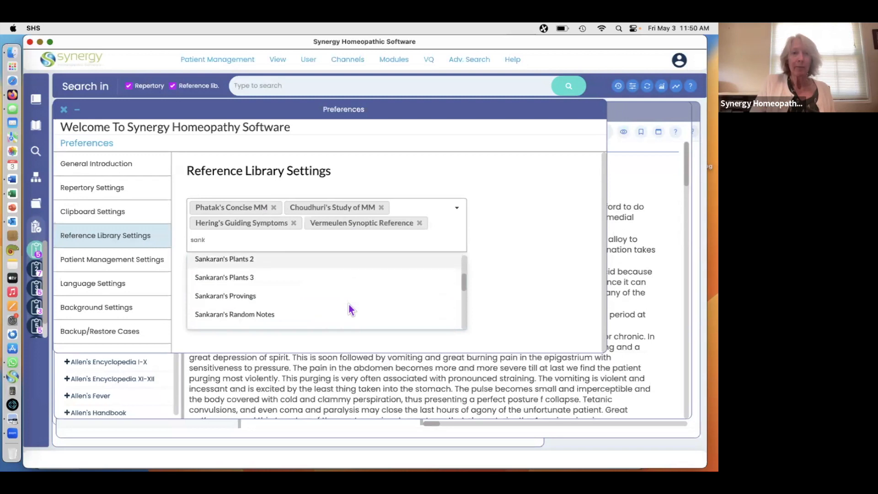
pyautogui.scroll(-2, 349, 303)
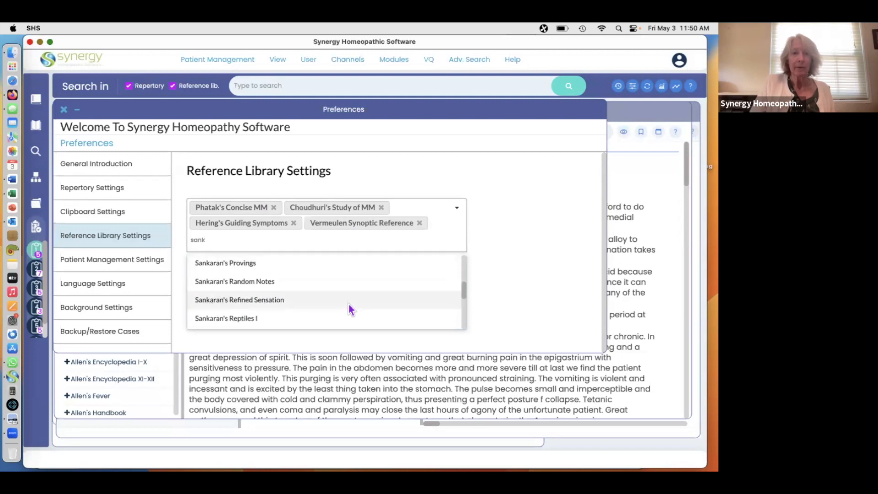
pyautogui.scroll(-3, 285, 302)
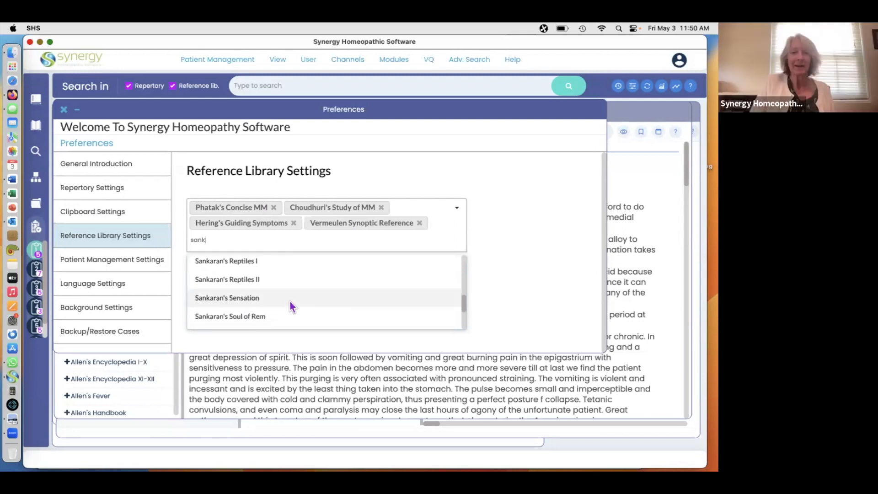
pyautogui.click(242, 317)
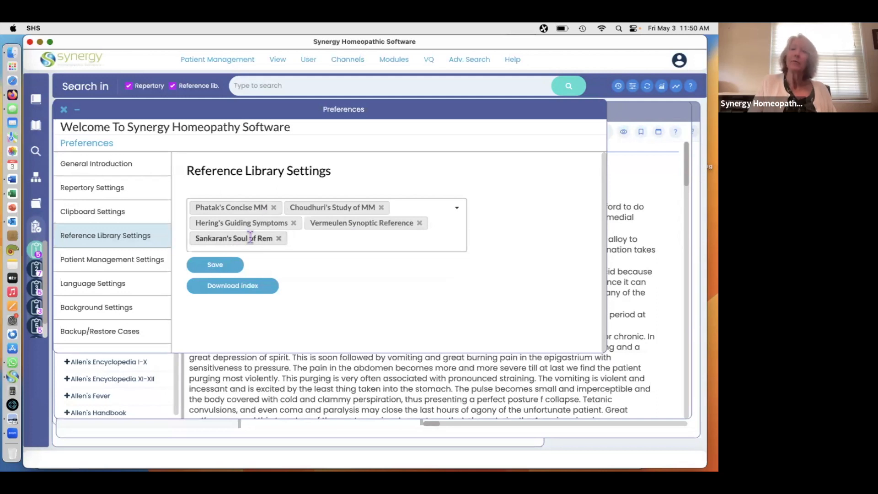
pyautogui.click(214, 267)
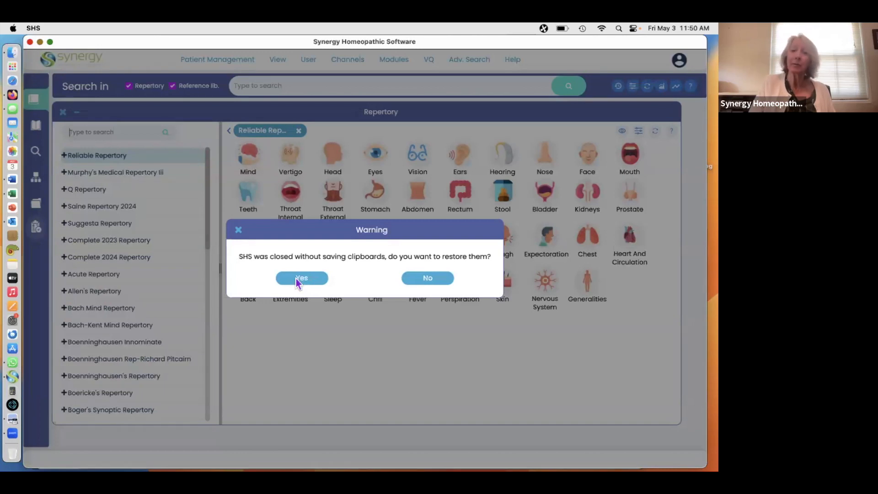
# Step: Restore the unsaved clipboards after the restart, and list the Reference Library by books
pyautogui.click(297, 278)
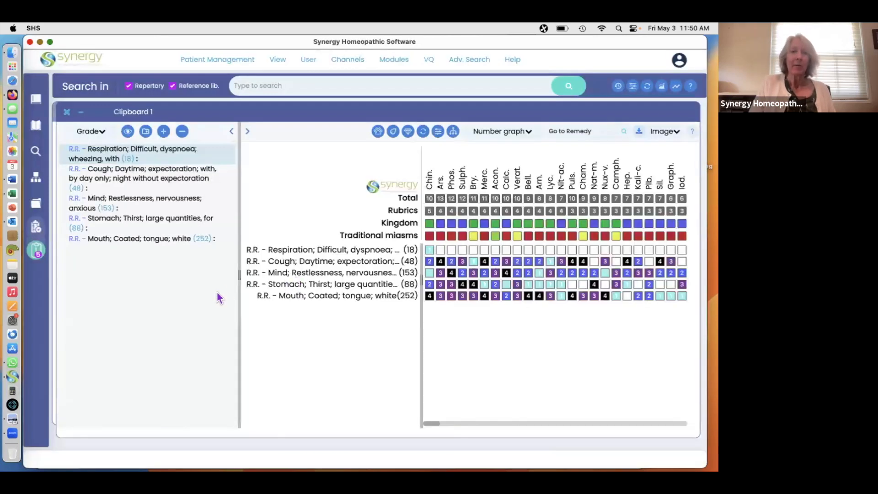
pyautogui.click(37, 129)
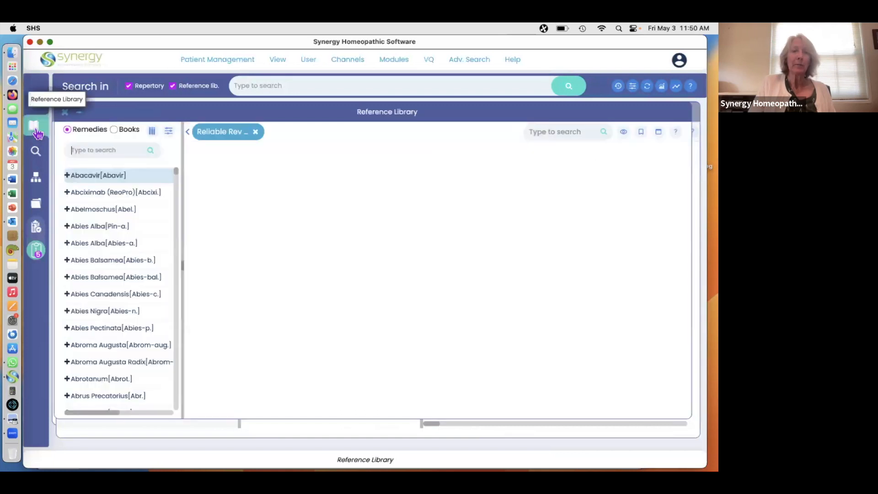
pyautogui.click(113, 130)
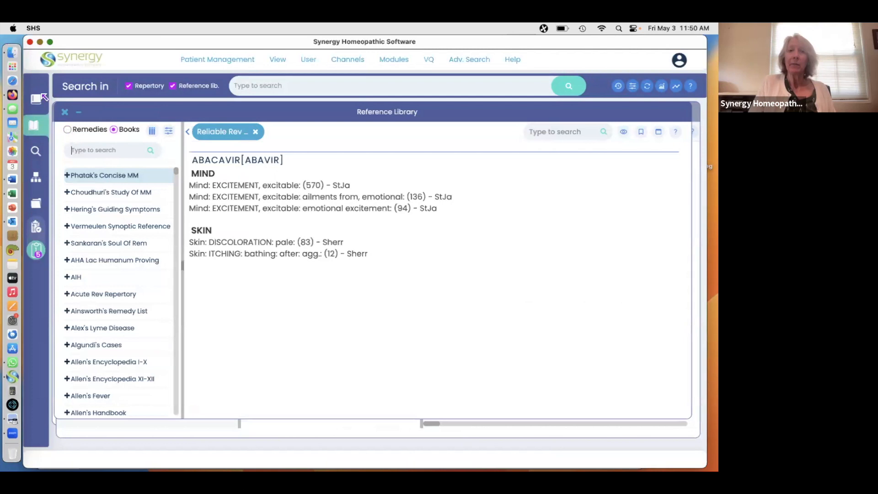
# Step: In the default repertory preferences, remove Suggesta Repertory and add Complete 2024 Repertory
pyautogui.click(36, 99)
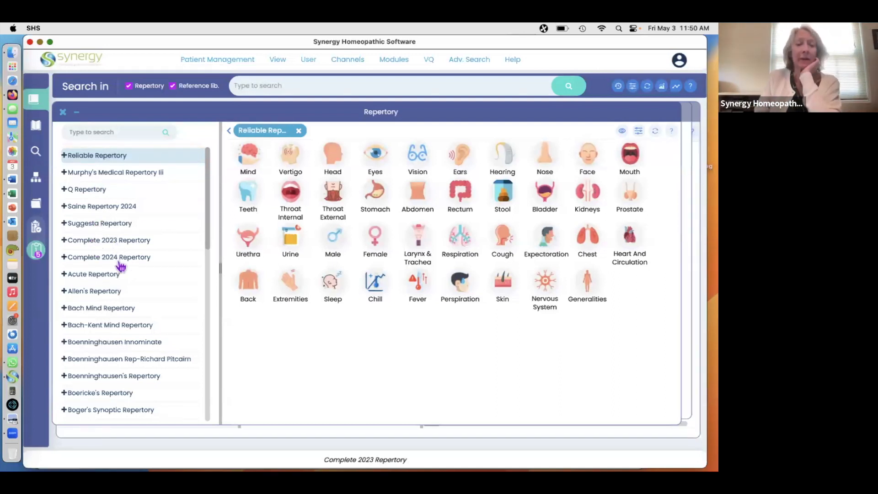
pyautogui.click(308, 60)
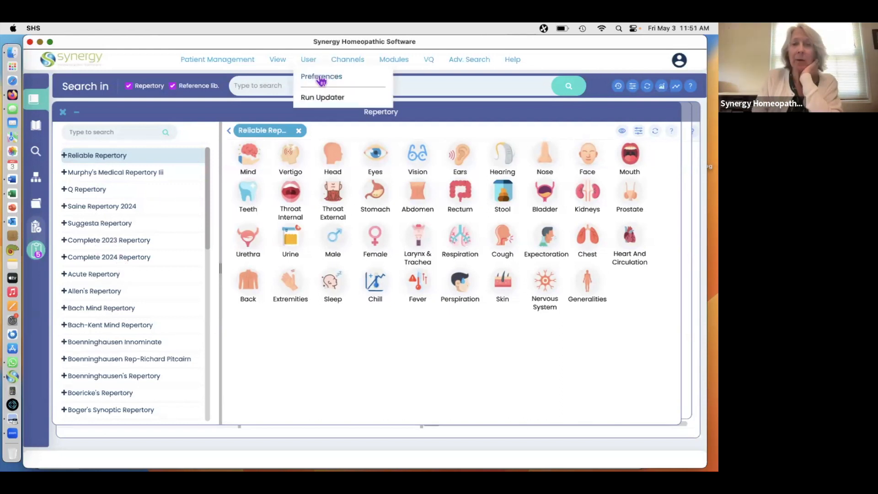
pyautogui.click(322, 78)
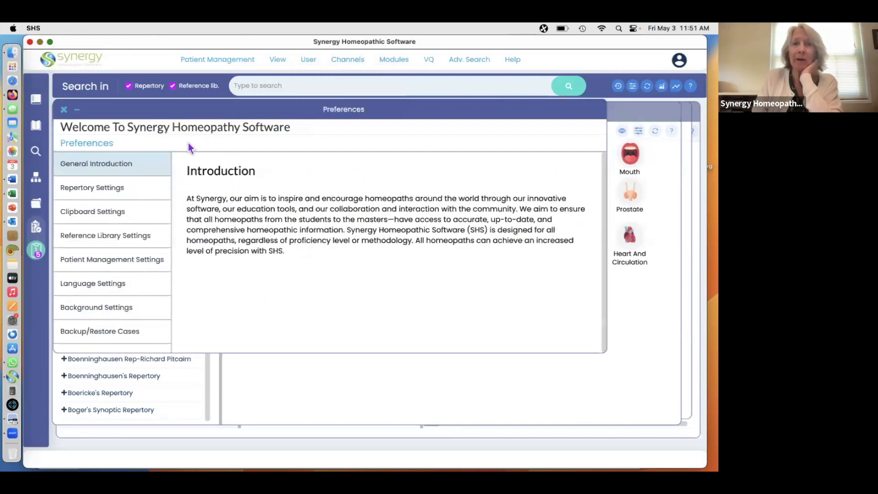
pyautogui.click(94, 192)
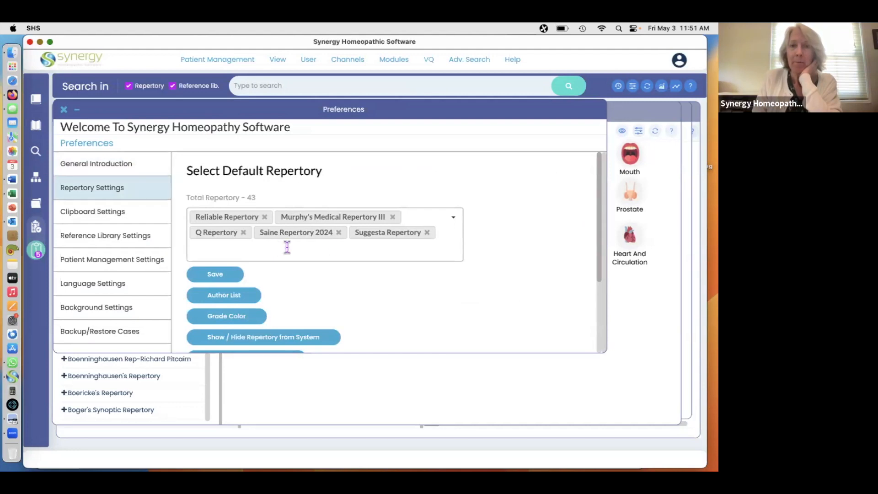
pyautogui.click(427, 233)
pyautogui.click(403, 236)
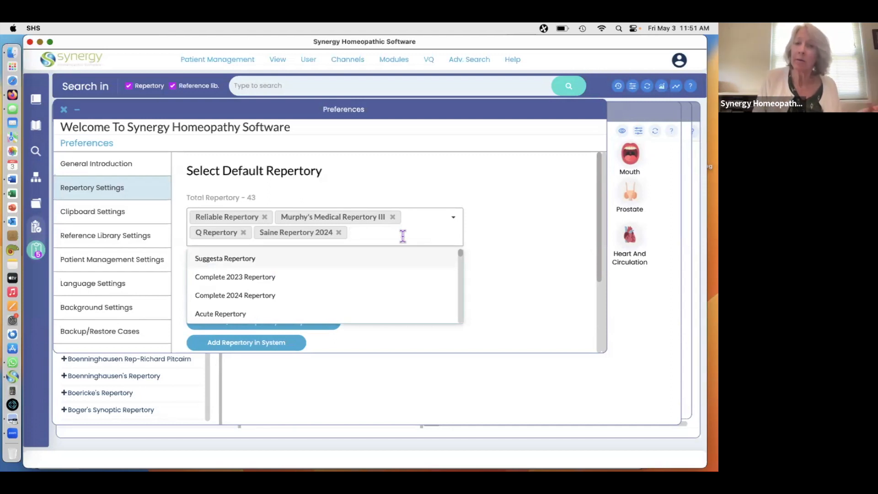
pyautogui.click(235, 296)
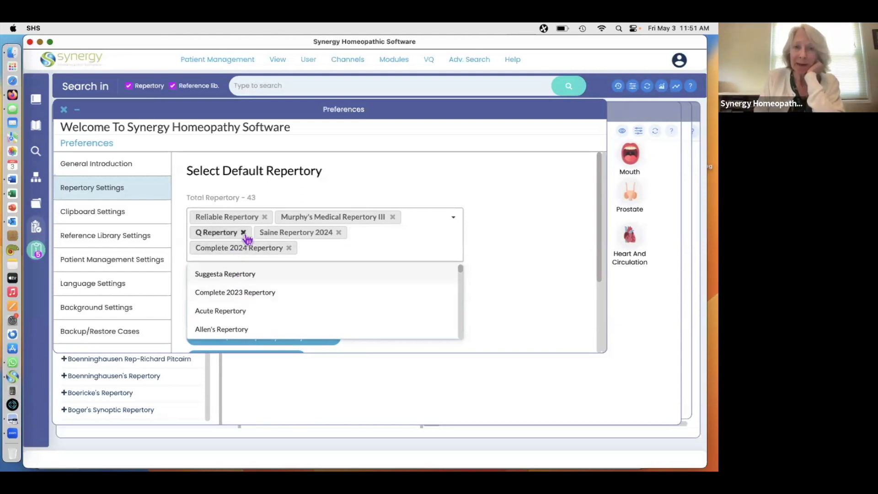
# Step: Remove Reliable, Murphy's Medical Repertory III, Q Repertory and Saine Repertory 2024 from the defaults, keeping only Complete 2024 Repertory
pyautogui.click(264, 217)
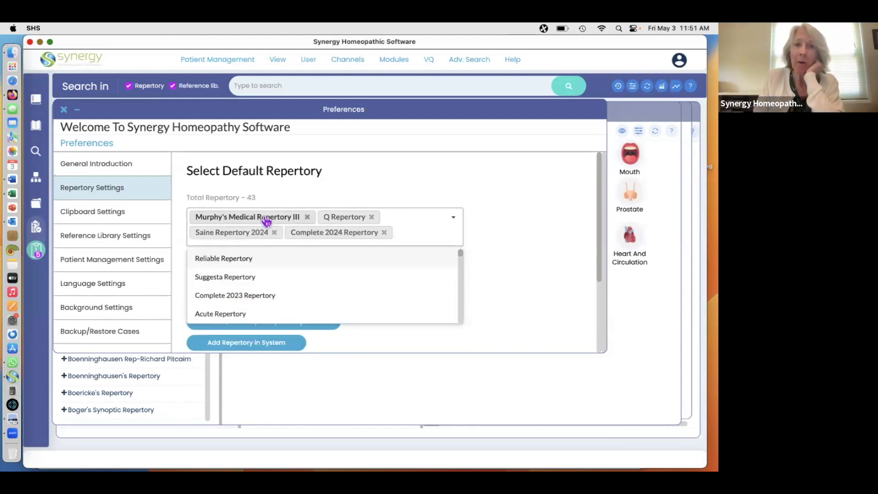
pyautogui.click(308, 219)
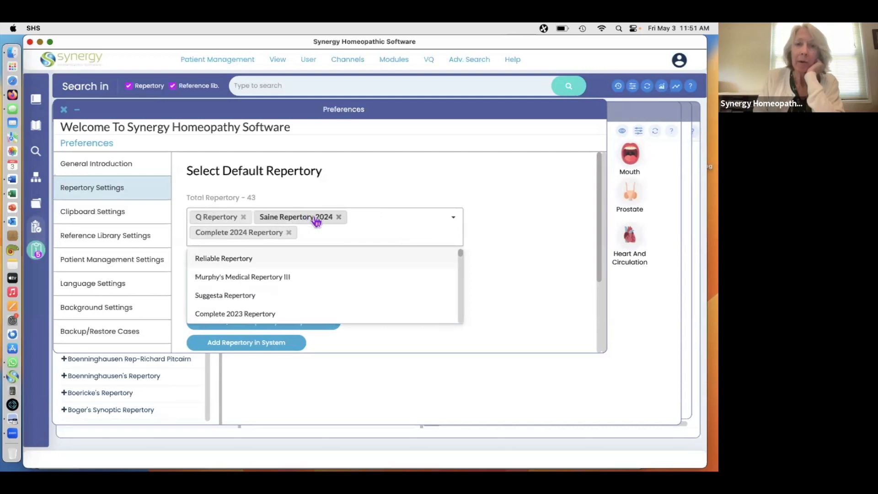
pyautogui.click(243, 217)
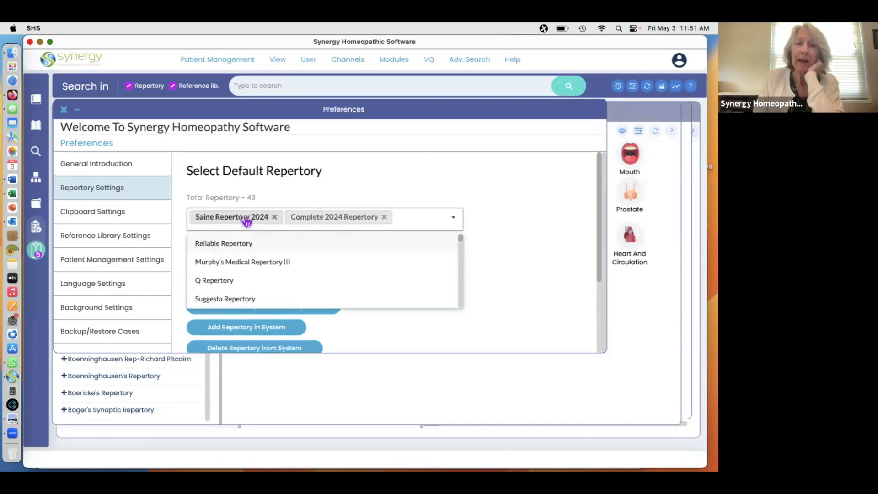
pyautogui.click(274, 218)
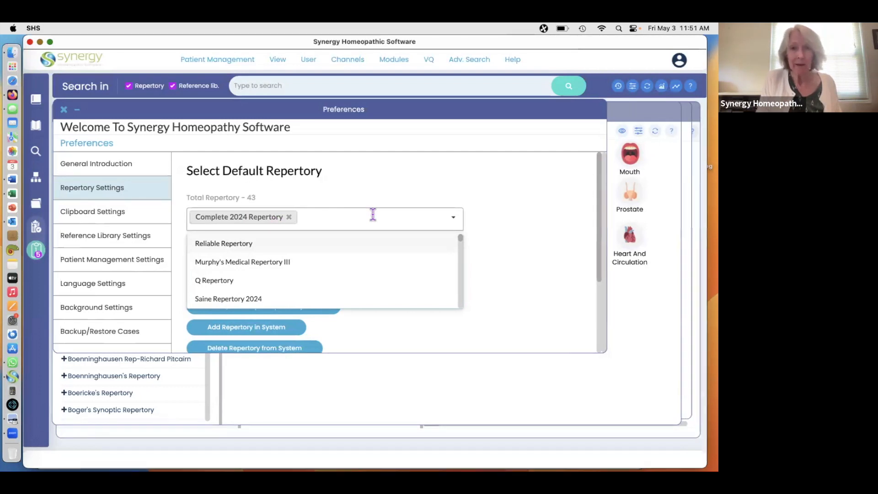
# Step: Add Saine Repertory 2024, Q Repertory, Reliable Repertory and Murphy's Medical Repertory III in that order after Complete 2024, and save the defaults
pyautogui.click(235, 299)
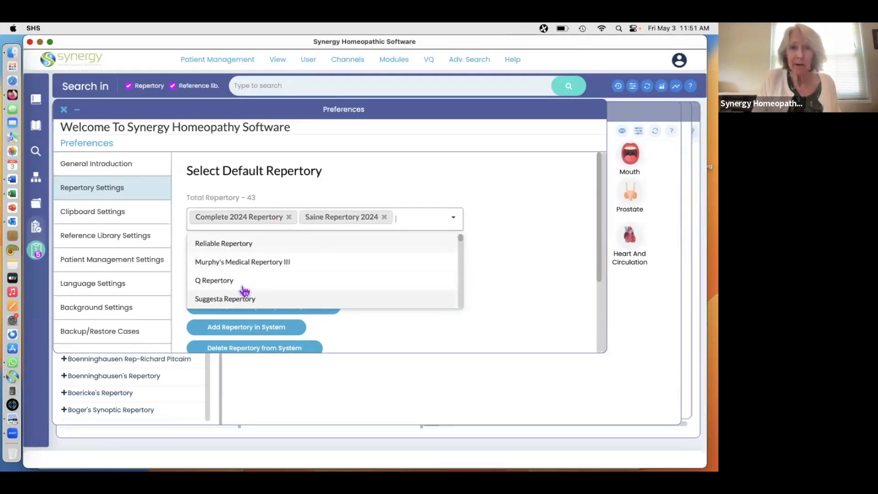
pyautogui.click(225, 283)
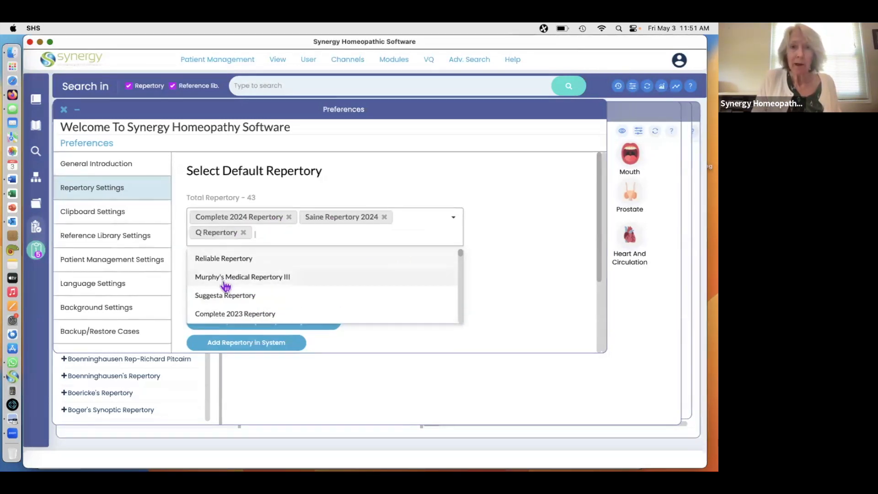
pyautogui.click(245, 260)
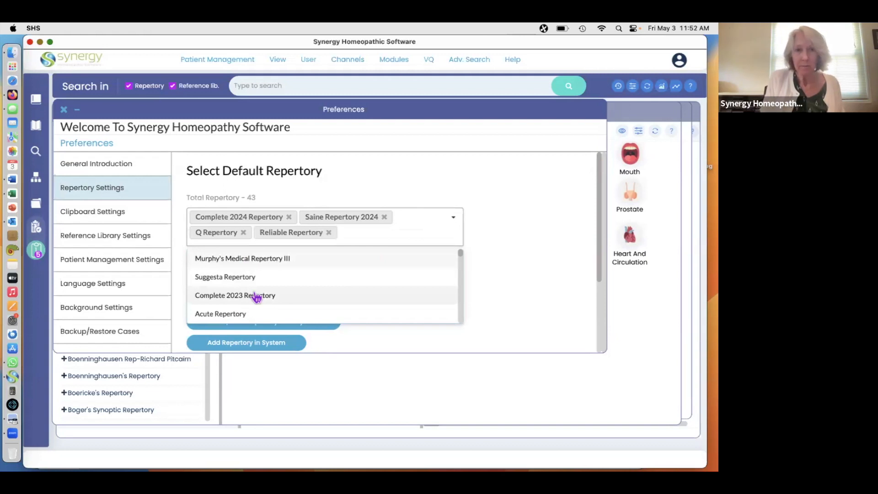
pyautogui.click(247, 258)
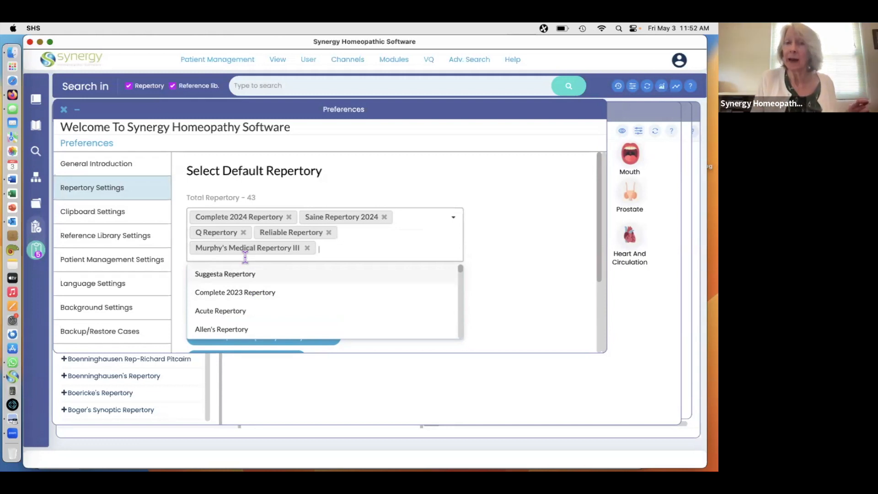
pyautogui.click(520, 247)
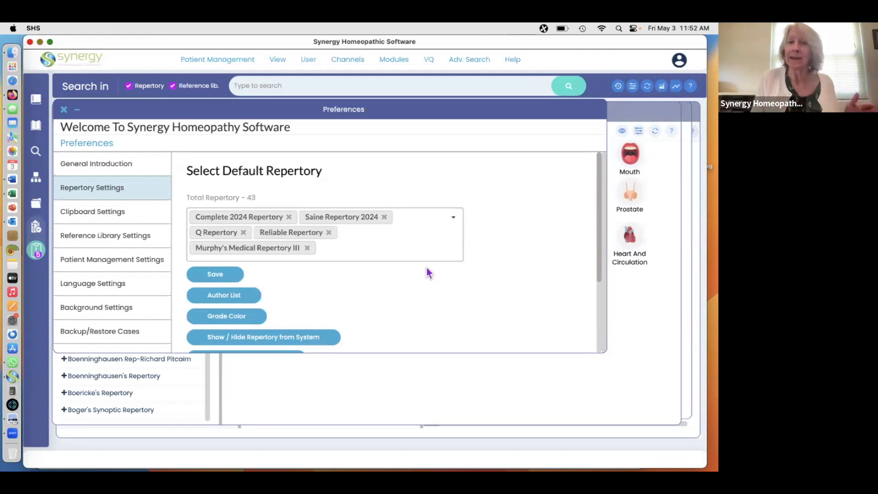
pyautogui.click(210, 276)
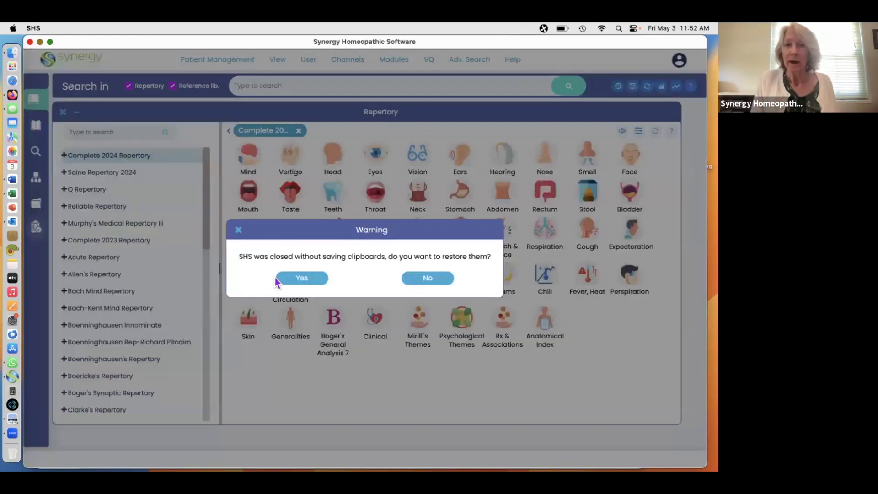
# Step: Restore the unsaved clipboards, and review the order of the books in the Repertory list
pyautogui.click(304, 274)
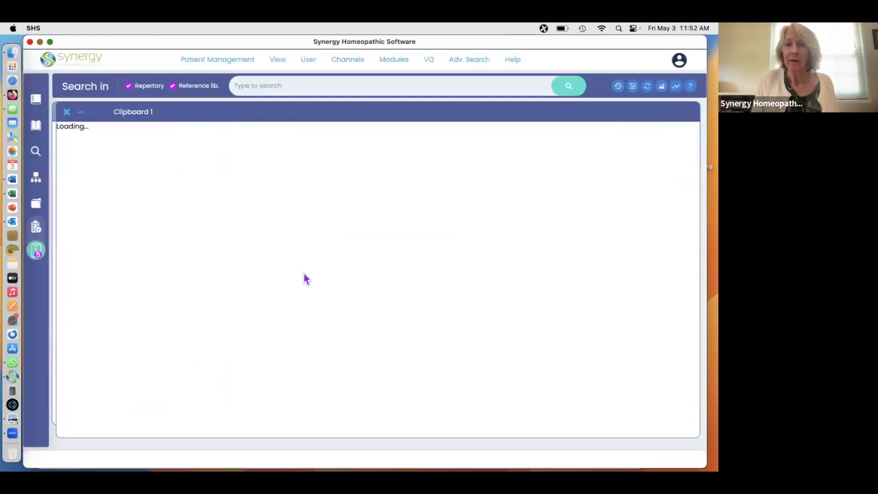
pyautogui.click(36, 99)
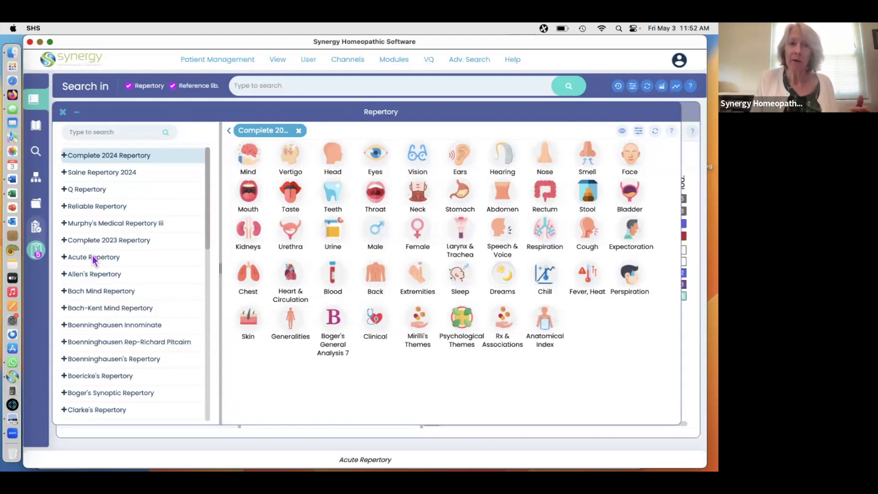
pyautogui.scroll(-3, 120, 320)
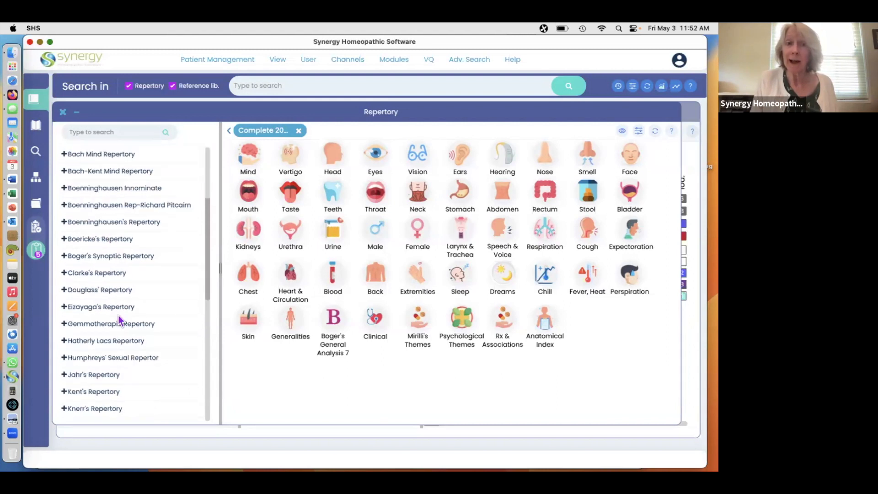
pyautogui.scroll(-5, 119, 321)
pyautogui.scroll(10, 120, 320)
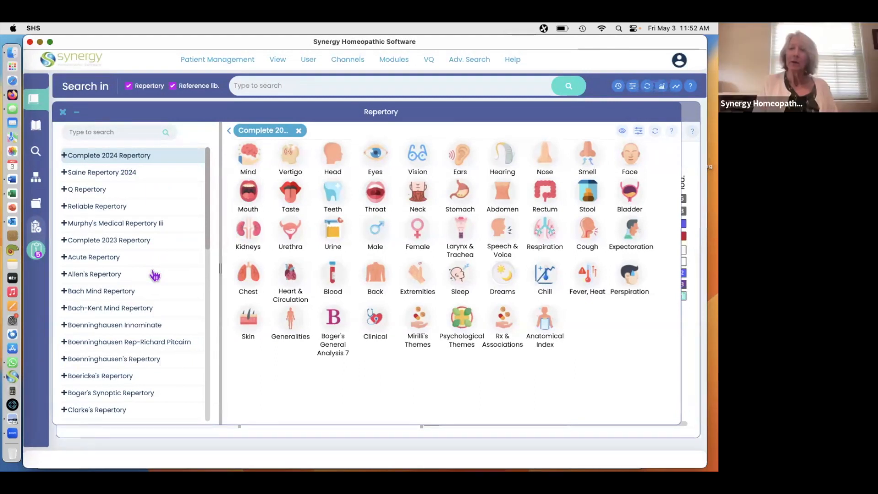
# Step: View the remedy family of Phosphorus from the Clipboard 1 analysis, read through its classifications, and close the list
pyautogui.click(37, 250)
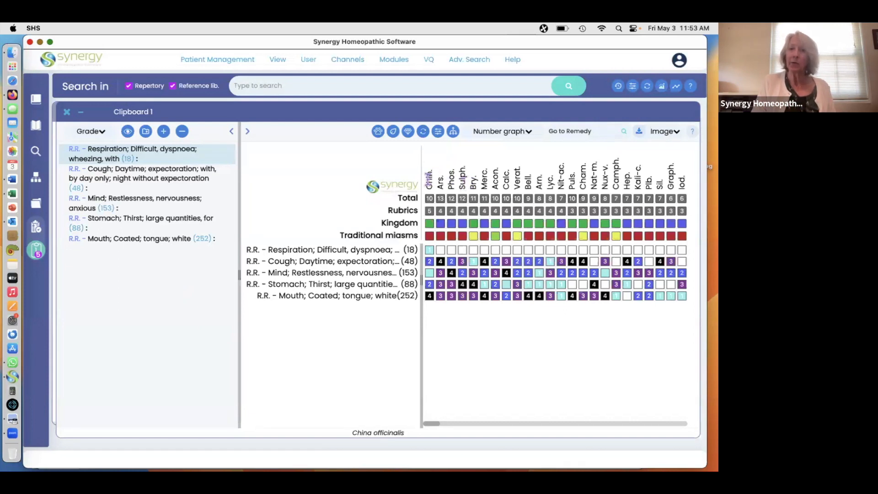
pyautogui.rightClick(452, 180)
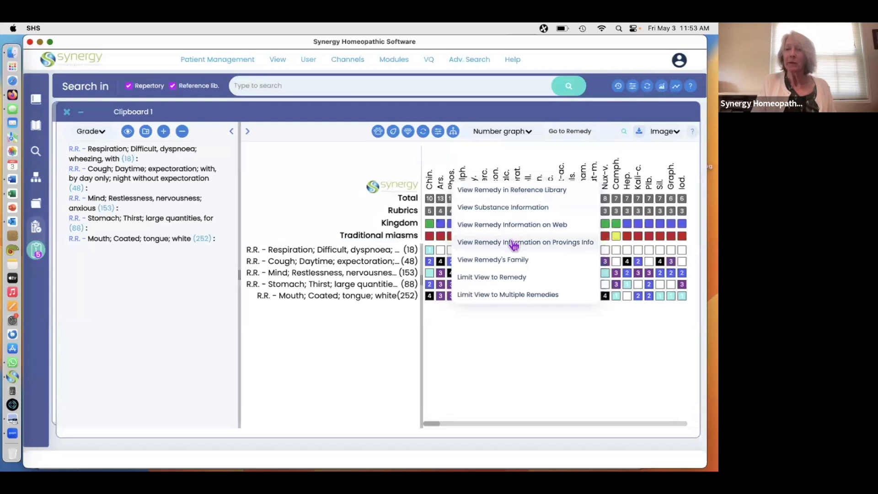
pyautogui.click(496, 260)
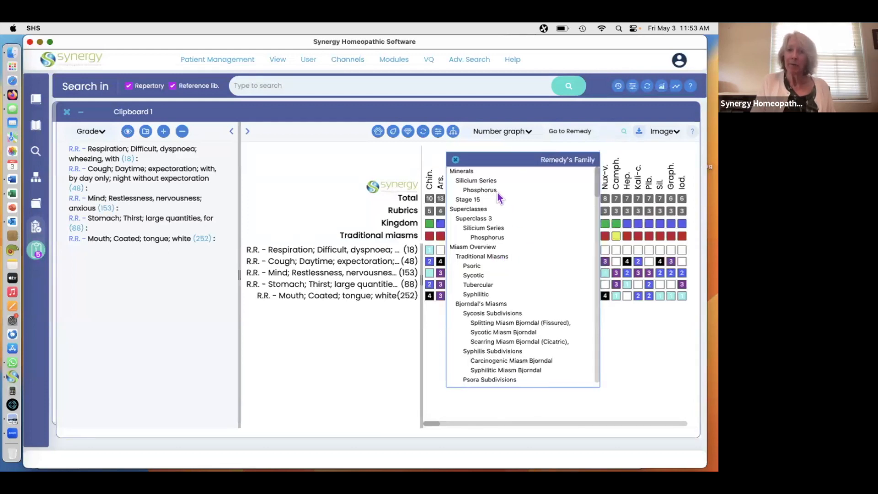
pyautogui.scroll(-1, 523, 244)
pyautogui.scroll(-4, 523, 243)
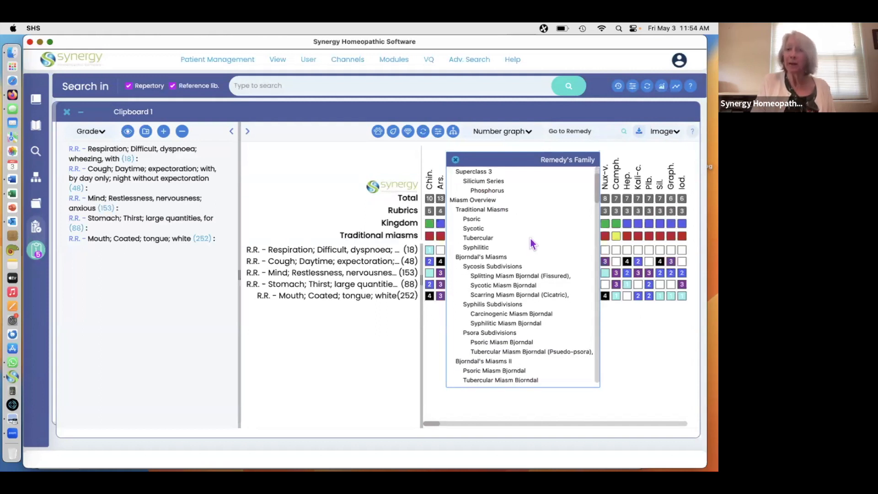
pyautogui.scroll(-1, 532, 244)
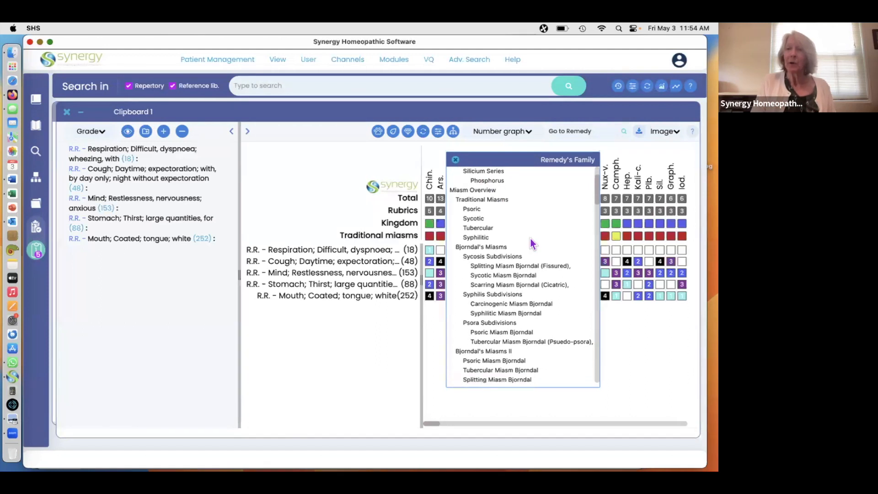
pyautogui.scroll(-2, 533, 244)
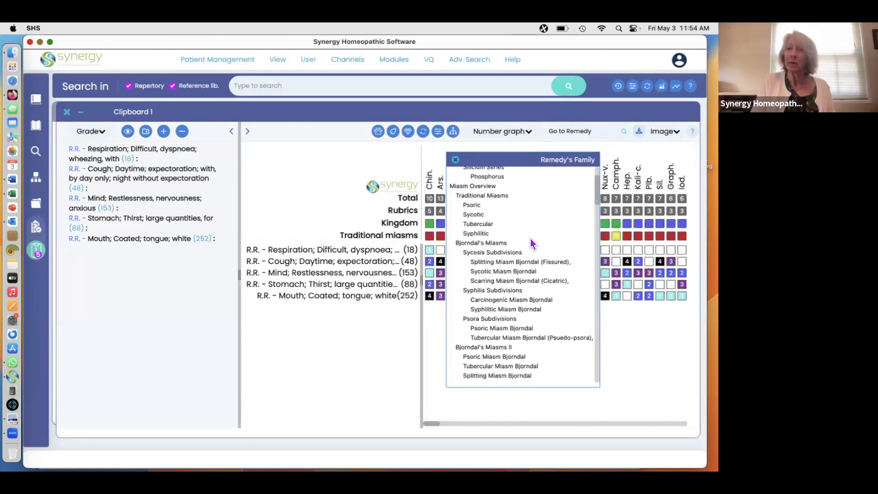
pyautogui.scroll(-5, 532, 243)
pyautogui.scroll(-2, 532, 243)
pyautogui.scroll(-8, 531, 240)
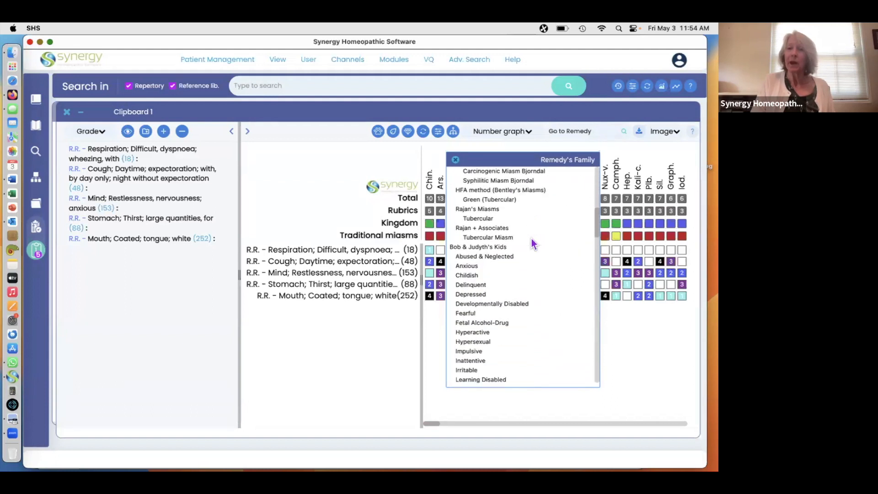
pyautogui.click(455, 160)
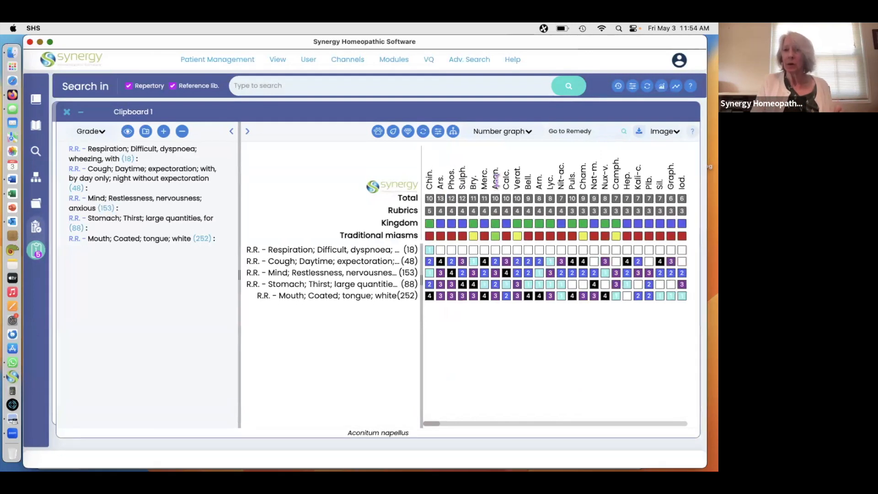
# Step: Filter the Clipboard 1 analysis by Animals, by Plants, and finally by Minerals
pyautogui.click(378, 132)
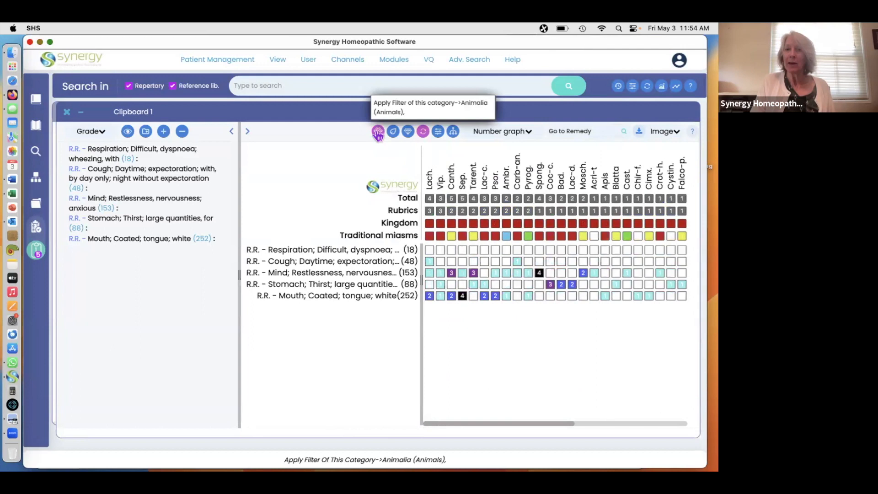
pyautogui.click(393, 132)
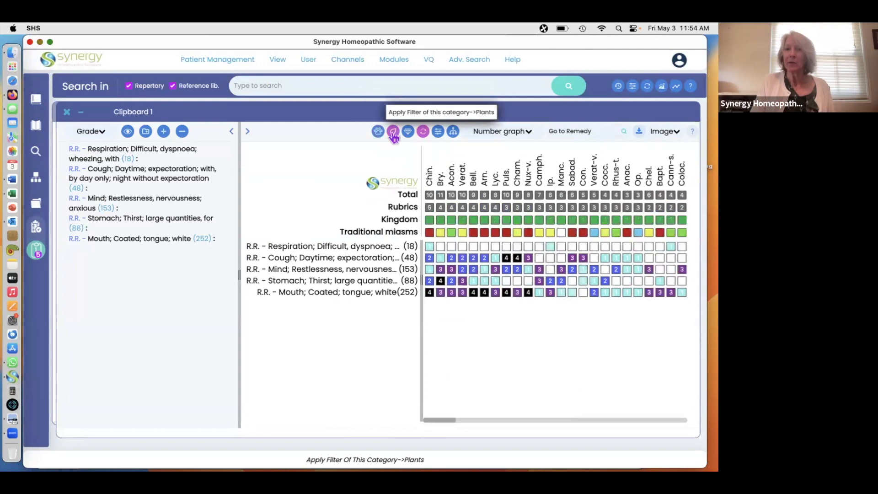
pyautogui.click(408, 133)
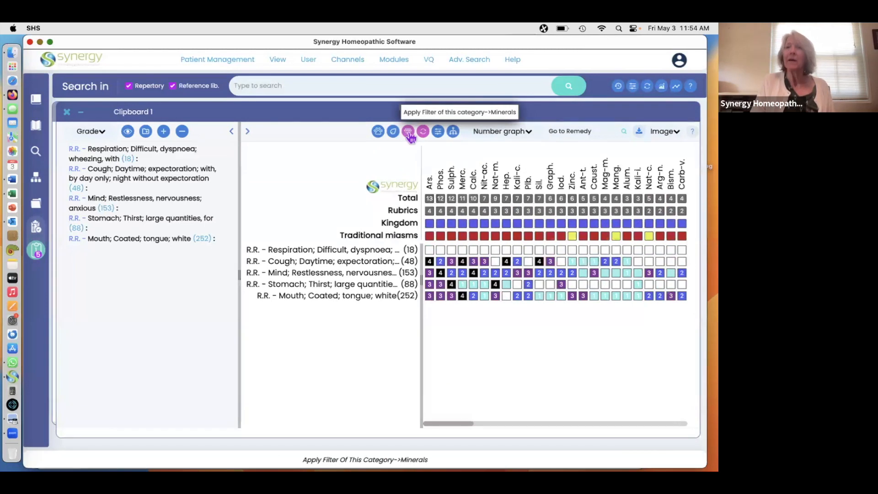
# Step: Filter the Clipboard 1 analysis to the Magnoliaceae family, view the result, and clear all filters
pyautogui.click(438, 132)
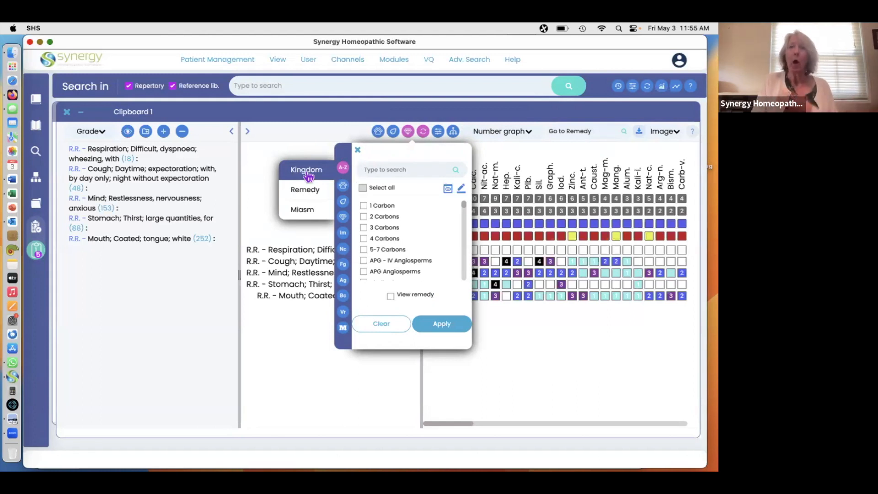
pyautogui.click(403, 173)
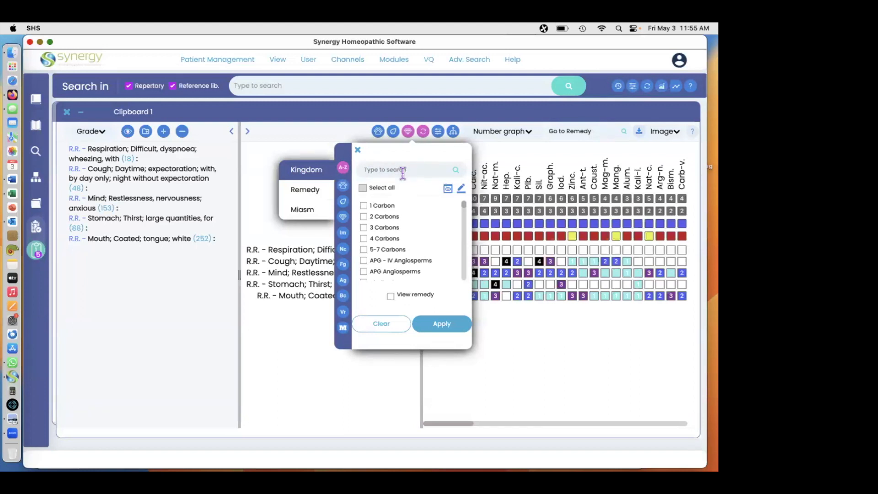
pyautogui.write('ma')
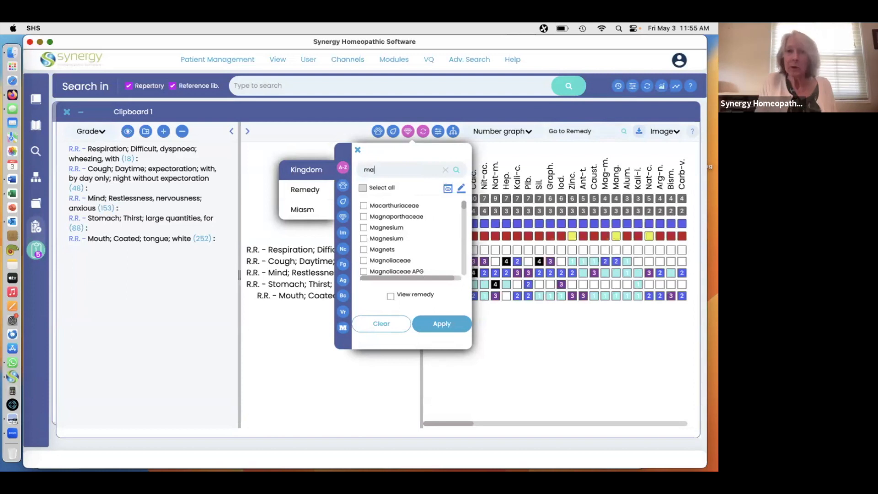
pyautogui.write('g')
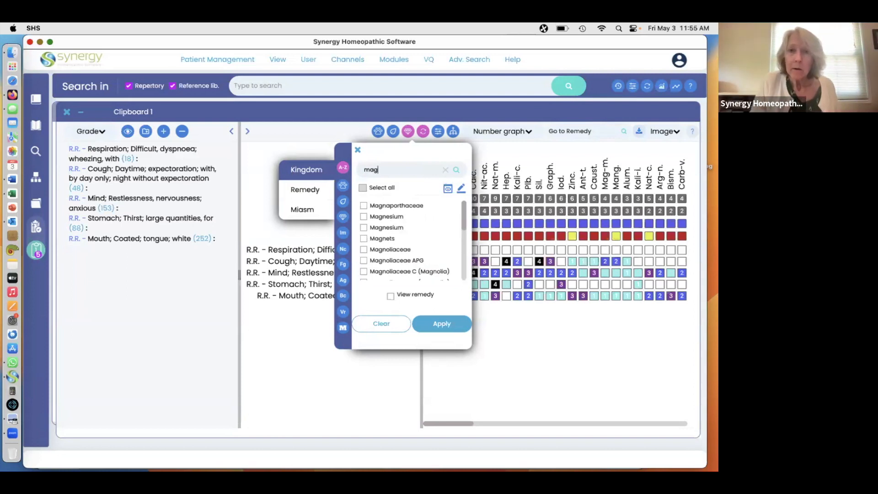
pyautogui.write('no')
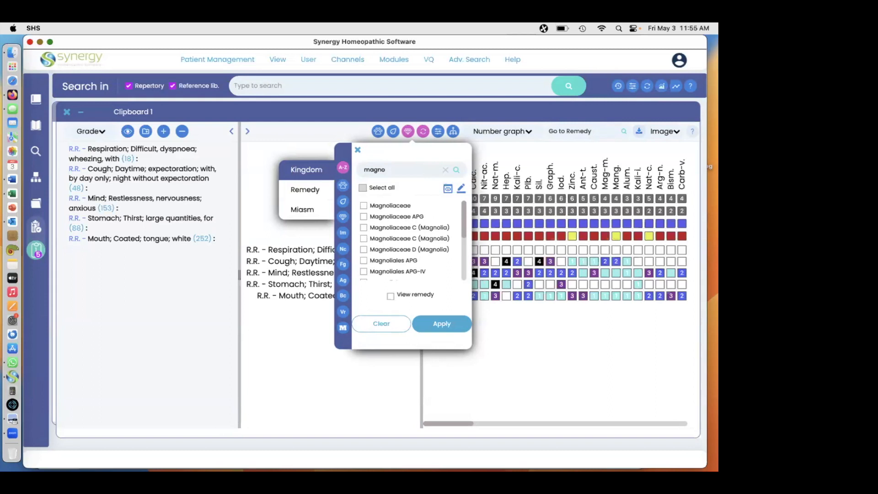
pyautogui.click(363, 205)
pyautogui.click(435, 324)
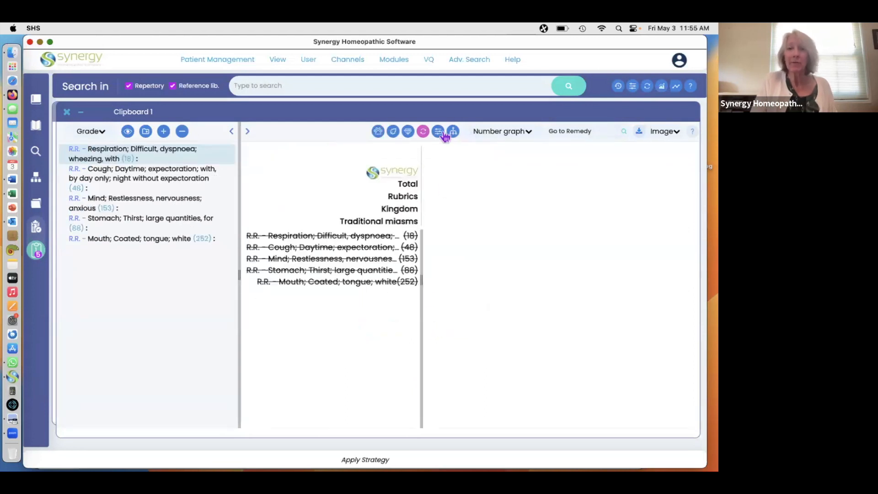
pyautogui.click(424, 130)
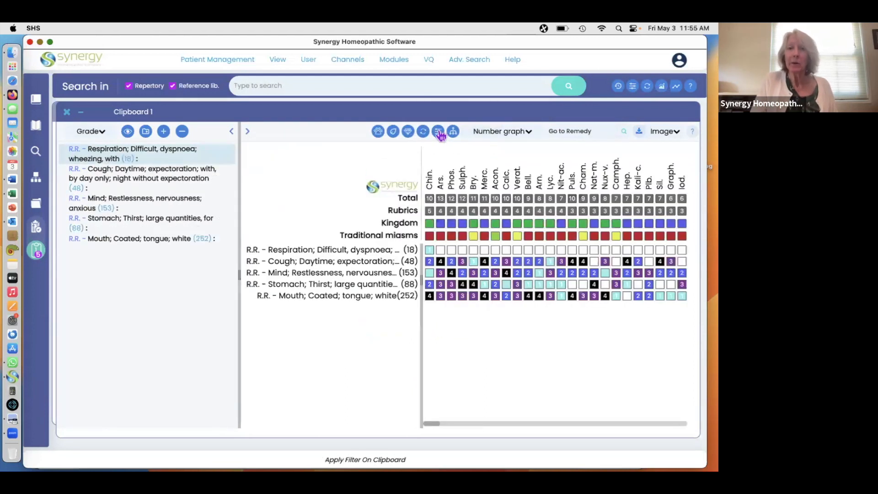
# Step: Filter the Clipboard 1 analysis to the Piperaceae family, view the result, and clear the filter
pyautogui.click(408, 131)
pyautogui.click(397, 172)
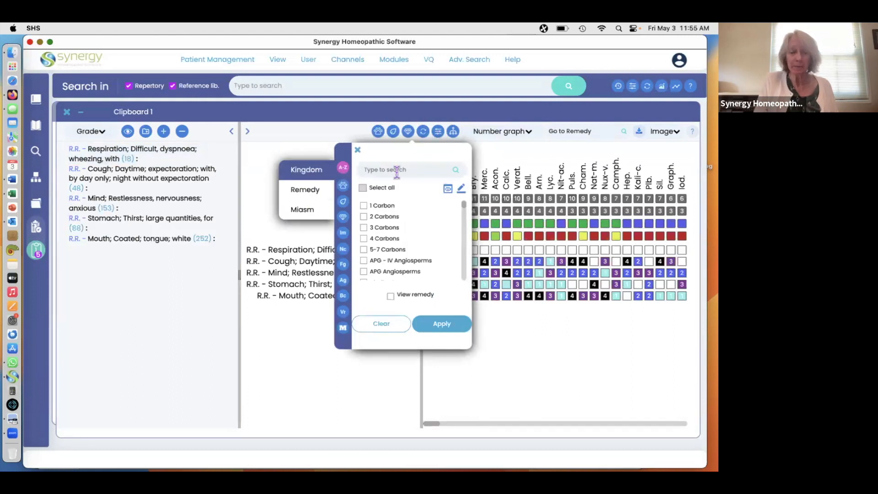
pyautogui.write('st')
pyautogui.press('BackSpace')
pyautogui.press('BackSpace')
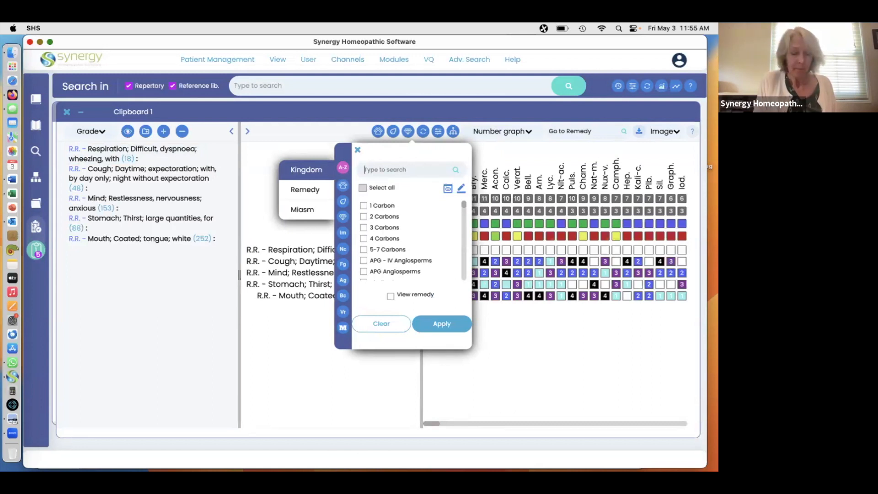
pyautogui.write('pip')
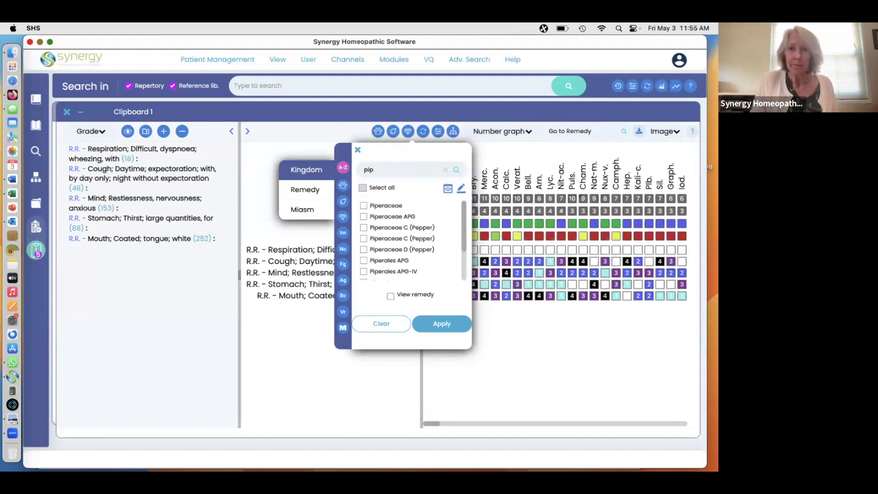
pyautogui.click(364, 205)
pyautogui.click(440, 328)
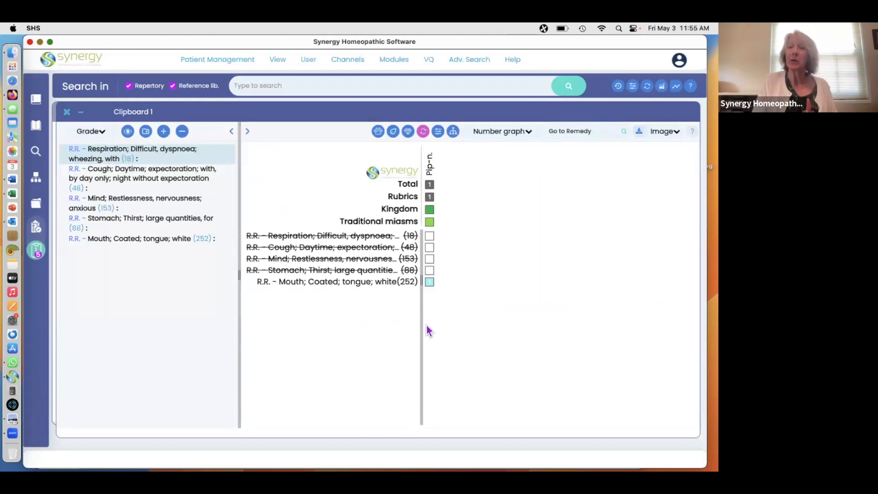
pyautogui.click(424, 132)
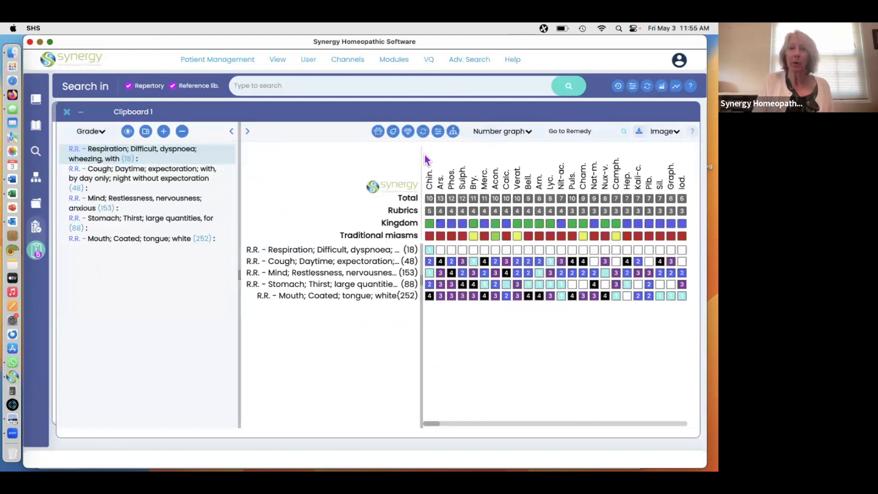
# Step: Look at the filter categories for the analysis, and check the Select Miasm setting in the Clipboard Settings preferences
pyautogui.click(439, 132)
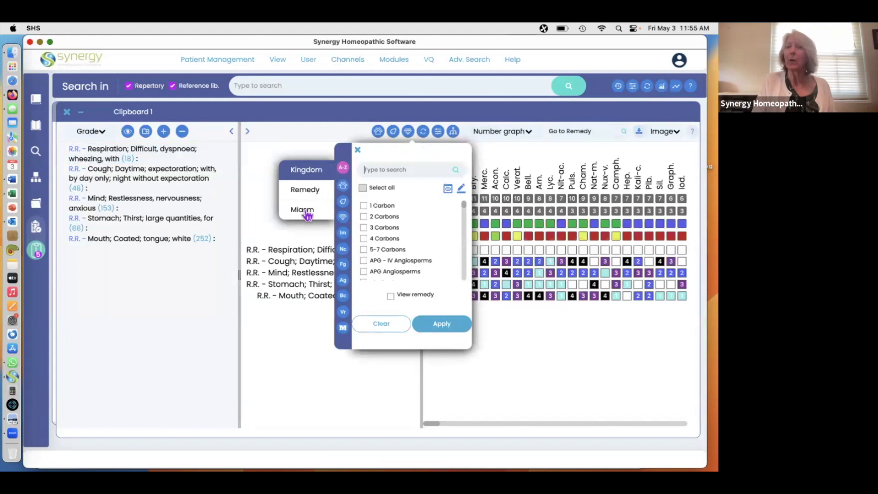
pyautogui.click(264, 166)
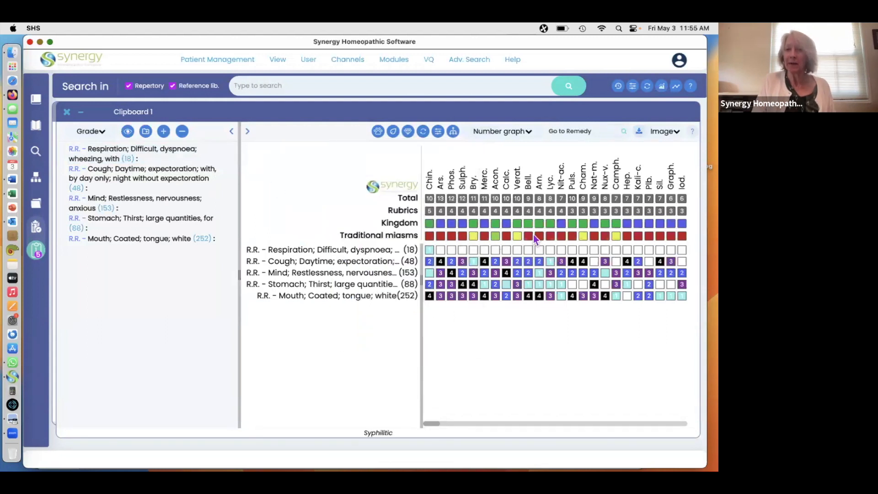
pyautogui.click(318, 56)
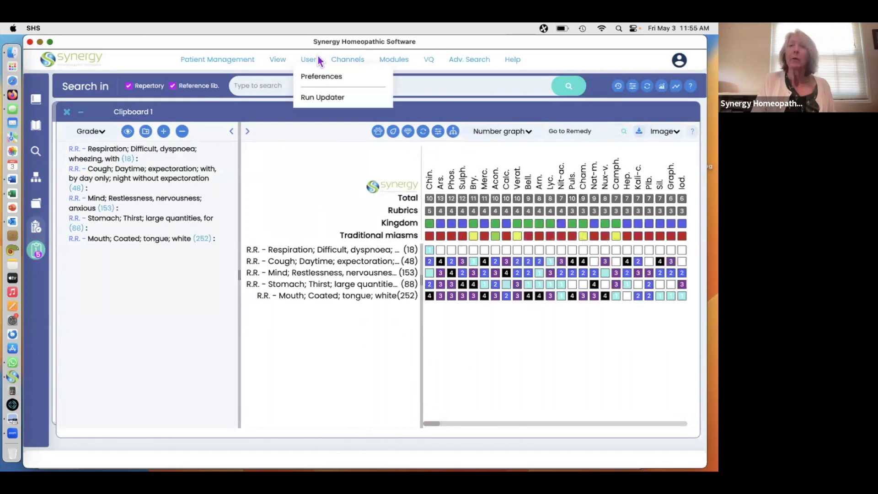
pyautogui.click(320, 81)
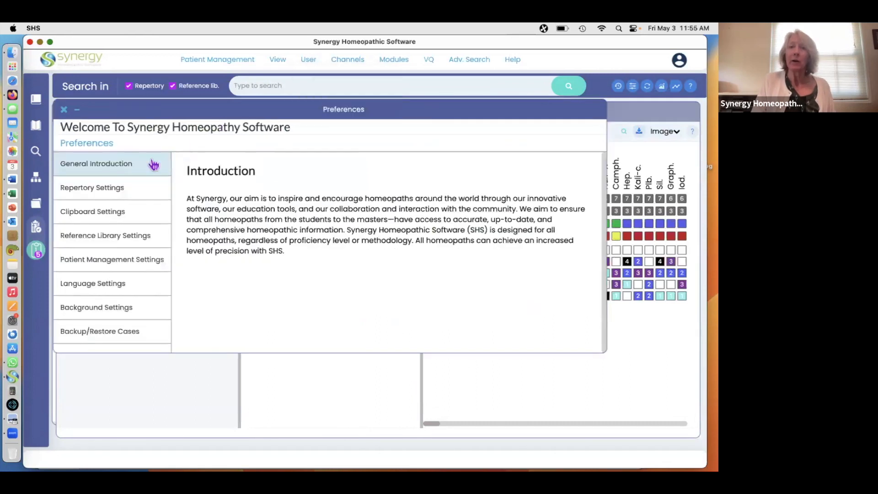
pyautogui.click(96, 211)
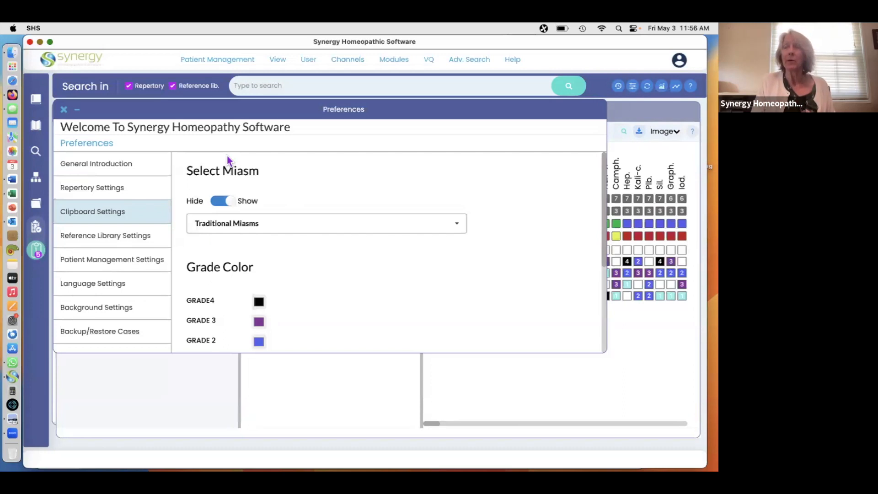
pyautogui.click(64, 110)
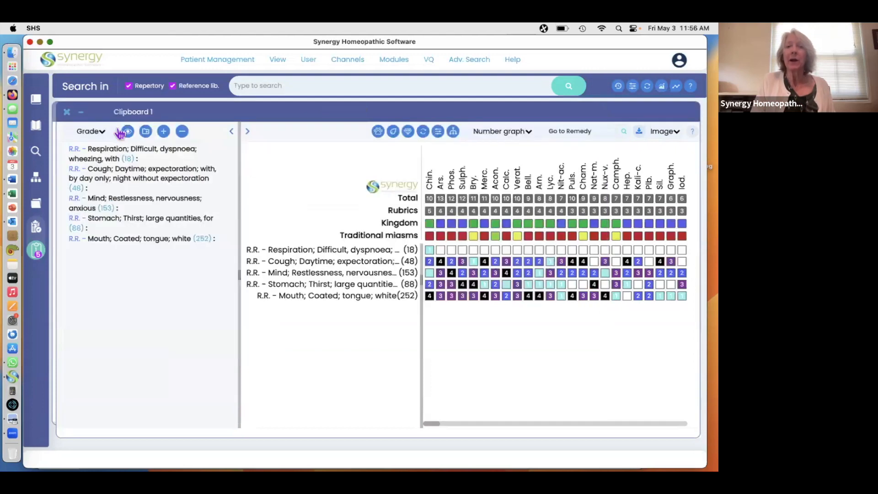
# Step: Filter the Clipboard 1 analysis by all of Rajan's miasms, examine the miasm row, and clear the filter
pyautogui.click(437, 137)
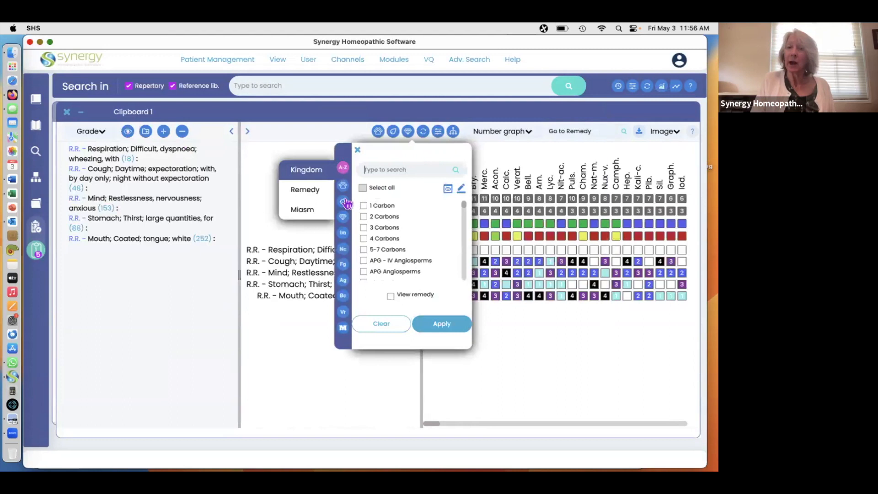
pyautogui.click(311, 213)
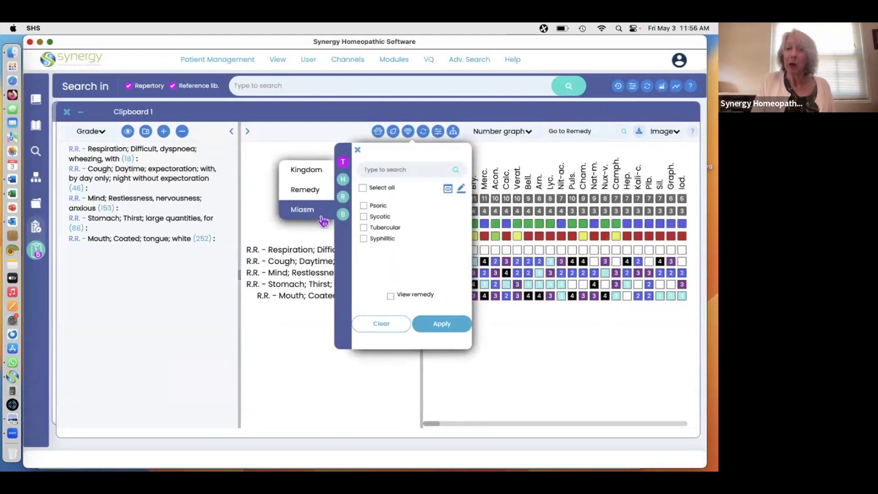
pyautogui.click(343, 197)
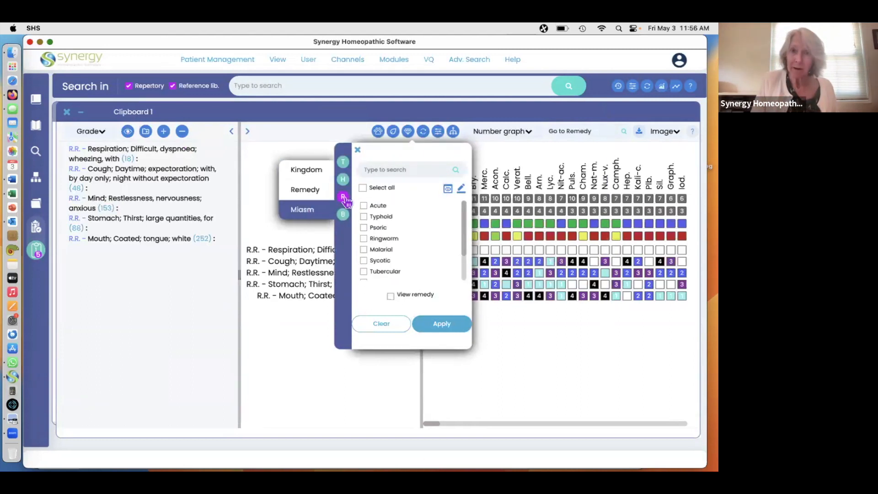
pyautogui.click(363, 188)
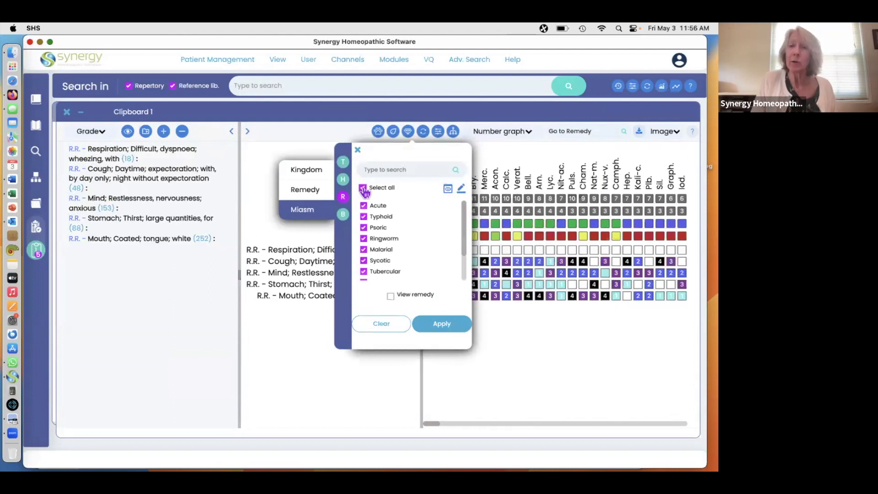
pyautogui.click(436, 324)
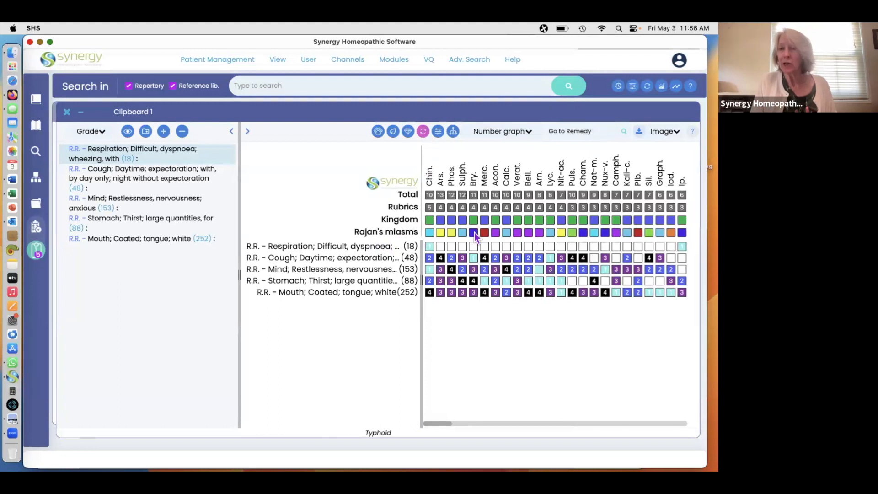
pyautogui.click(423, 133)
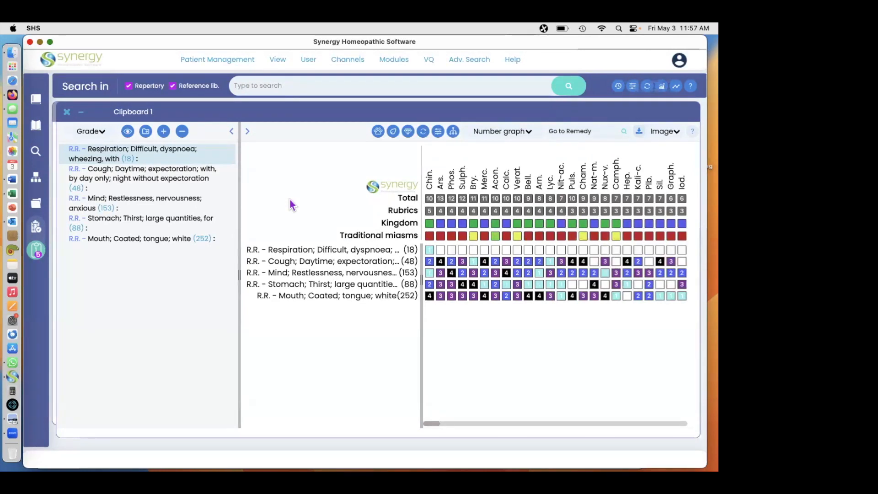
# Step: Review the miasm systems available in the Clipboard Settings preferences, and close the preferences without choosing another one
pyautogui.click(309, 61)
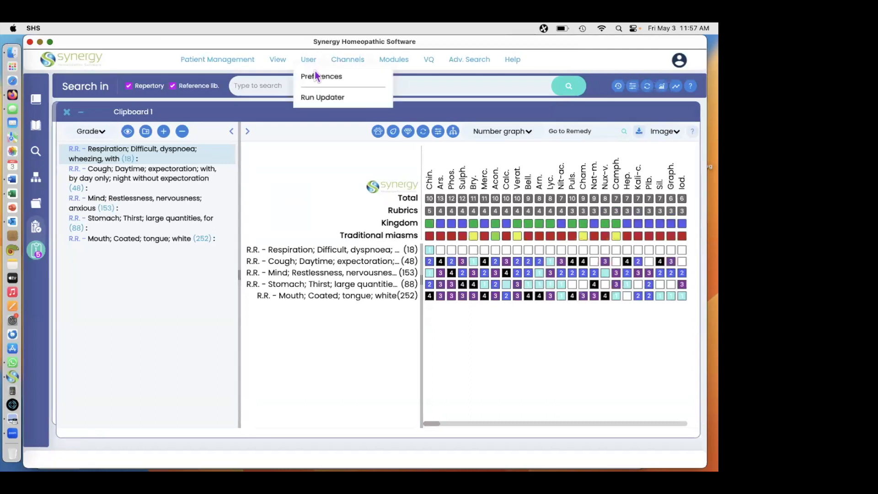
pyautogui.click(319, 78)
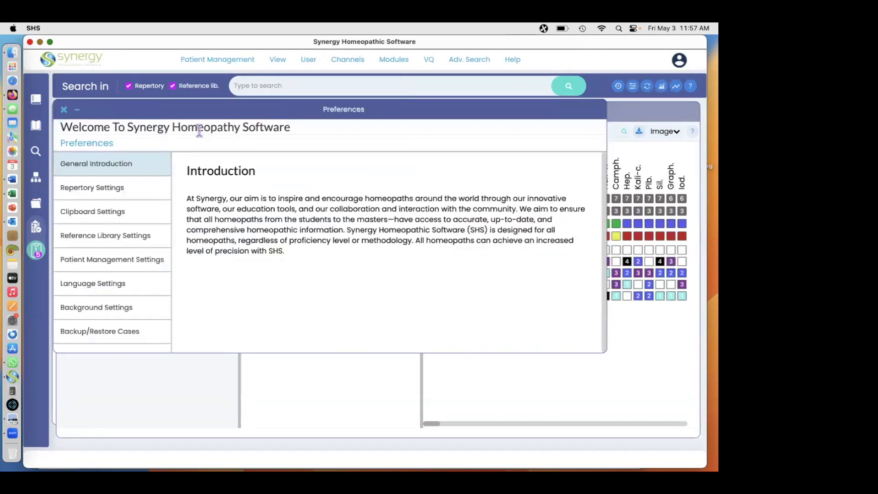
pyautogui.click(112, 213)
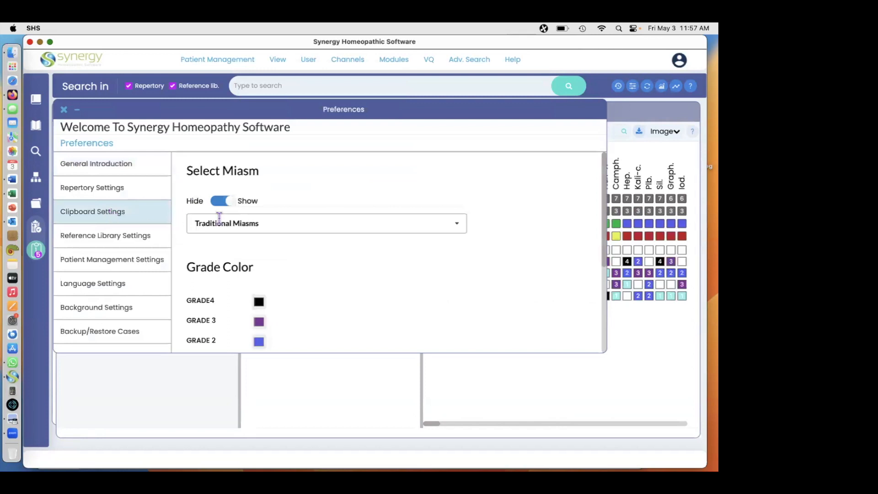
pyautogui.click(457, 228)
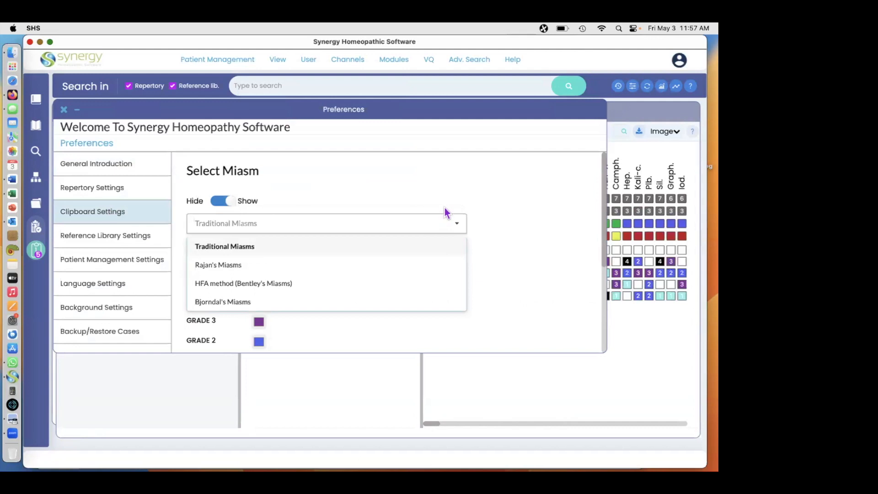
pyautogui.click(451, 183)
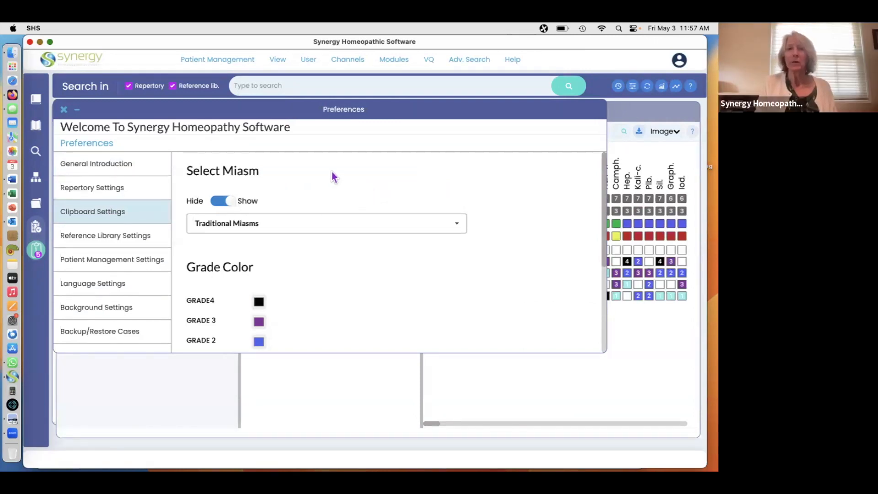
pyautogui.click(65, 112)
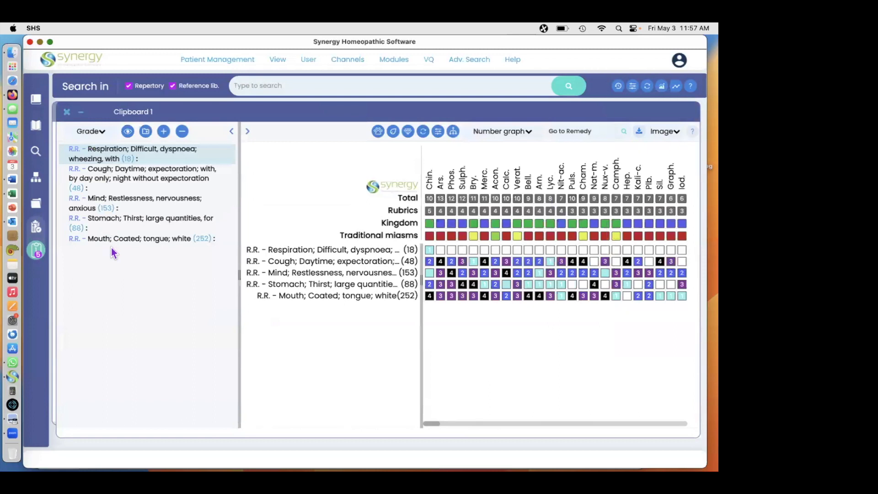